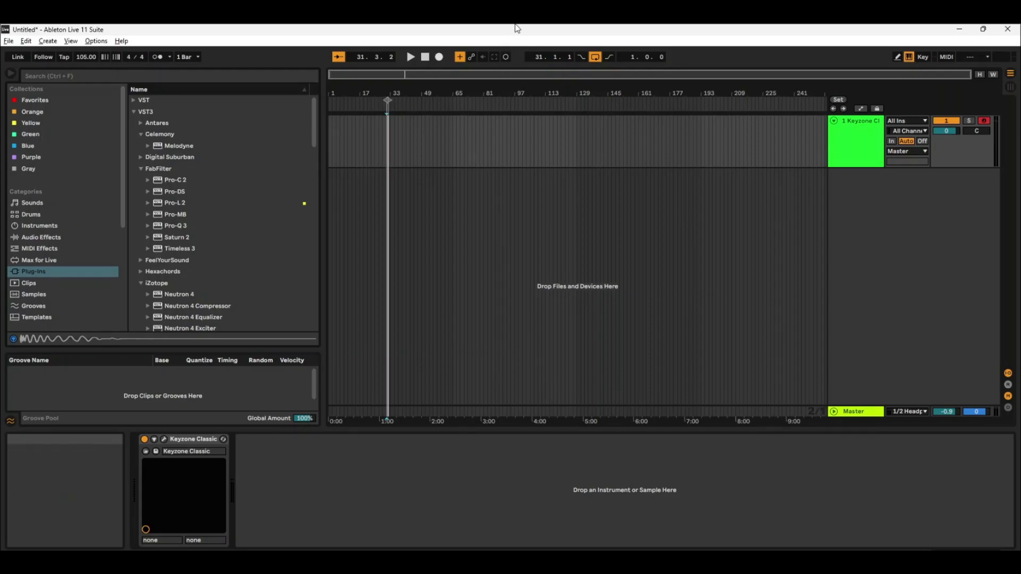
Search the plug-ins for "scaler" and load the VST3 Scaler 2 onto the MIDI track, with its window moved into view.
left_click(138, 78)
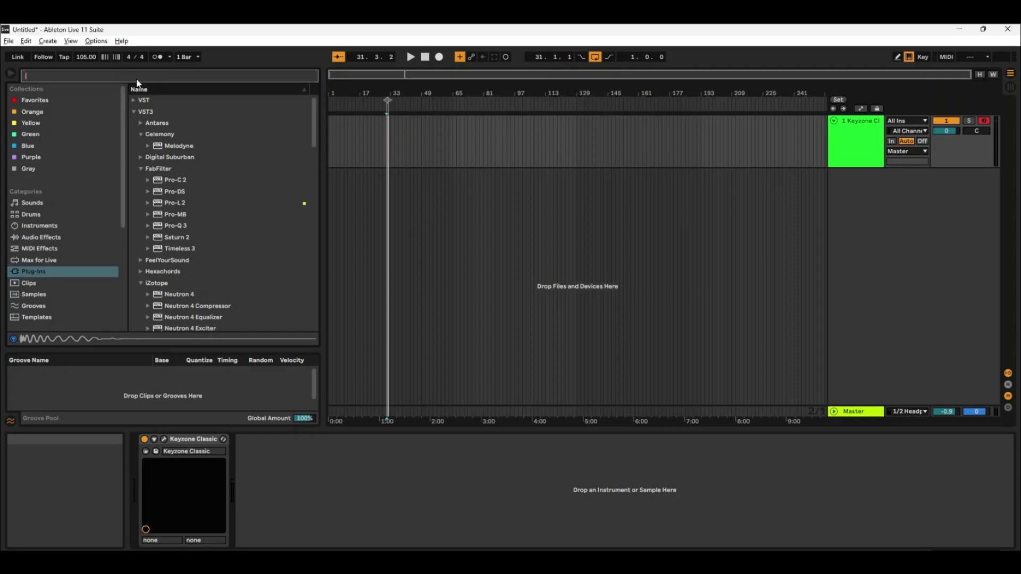
type("scaler")
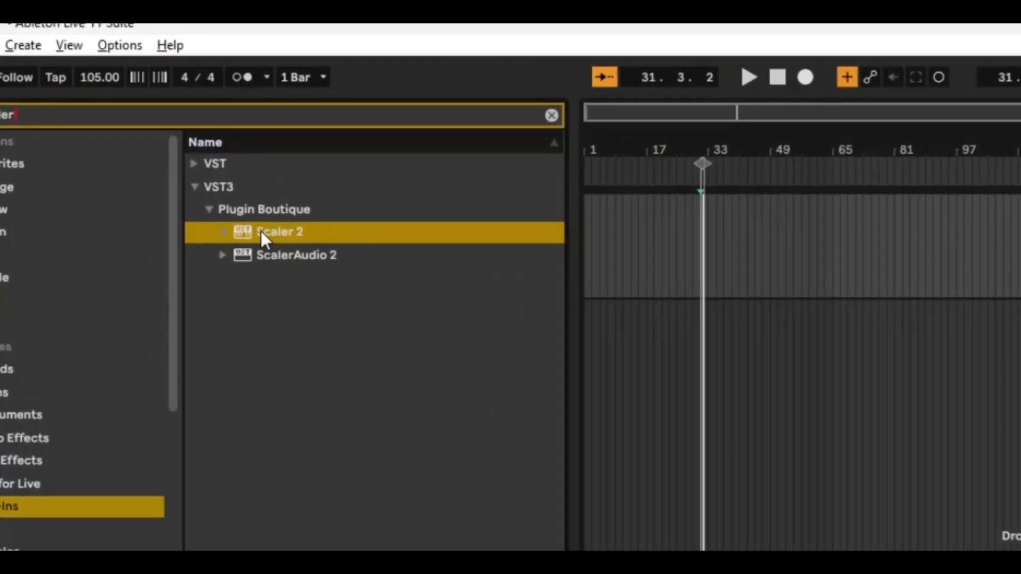
left_click_drag(260, 231, 745, 262)
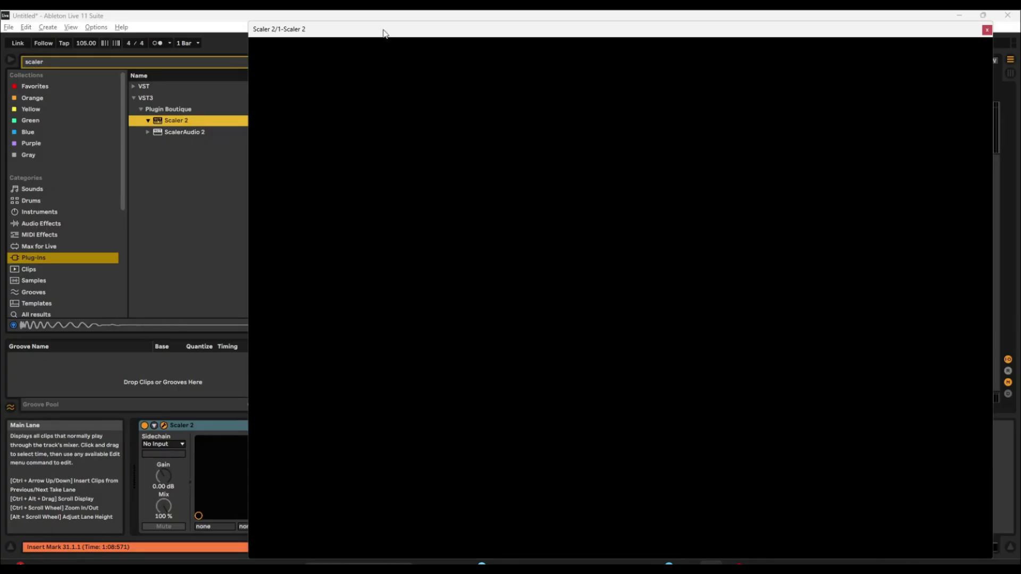
left_click_drag(383, 30, 295, 30)
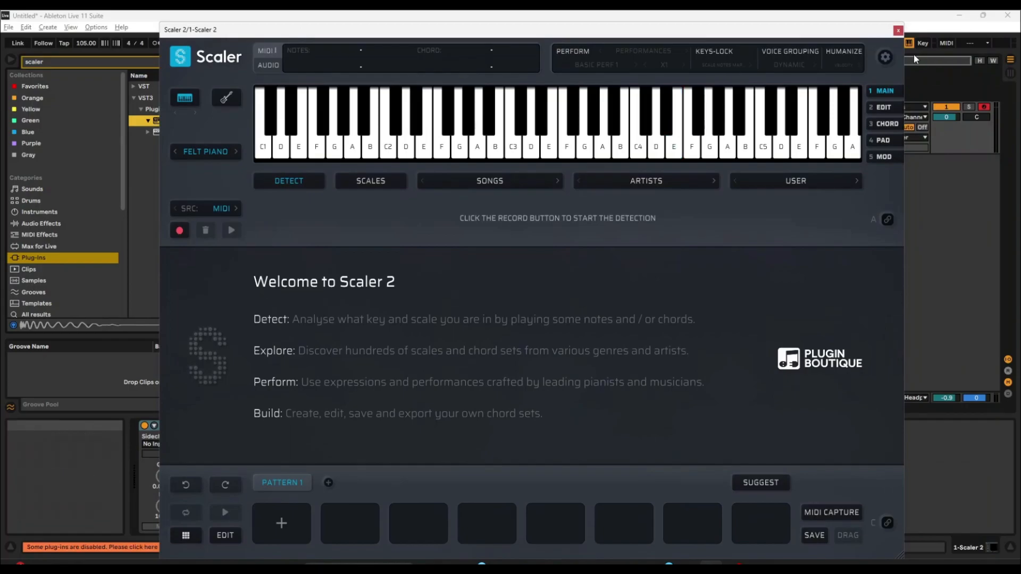
Try the 1200 x 840 view size in the Scaler preferences and restore 1400 x 980.
left_click(885, 56)
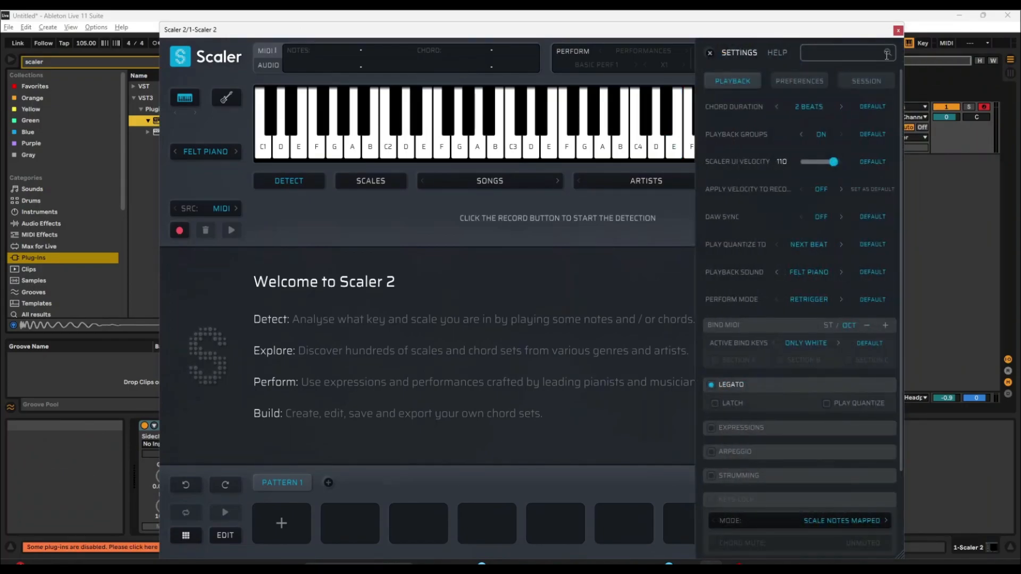
left_click(799, 81)
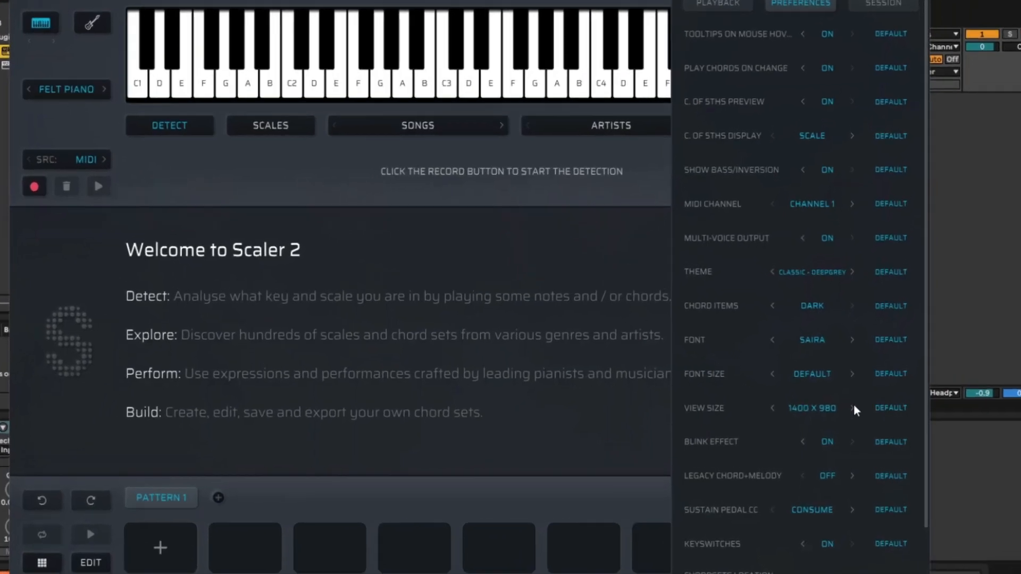
left_click(813, 408)
left_click(812, 474)
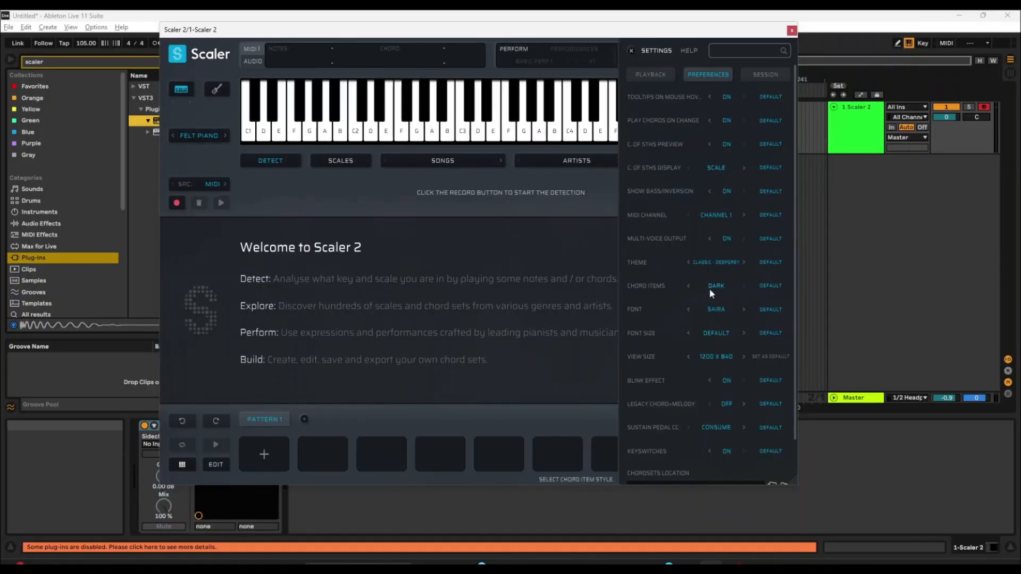
left_click(721, 357)
left_click(720, 426)
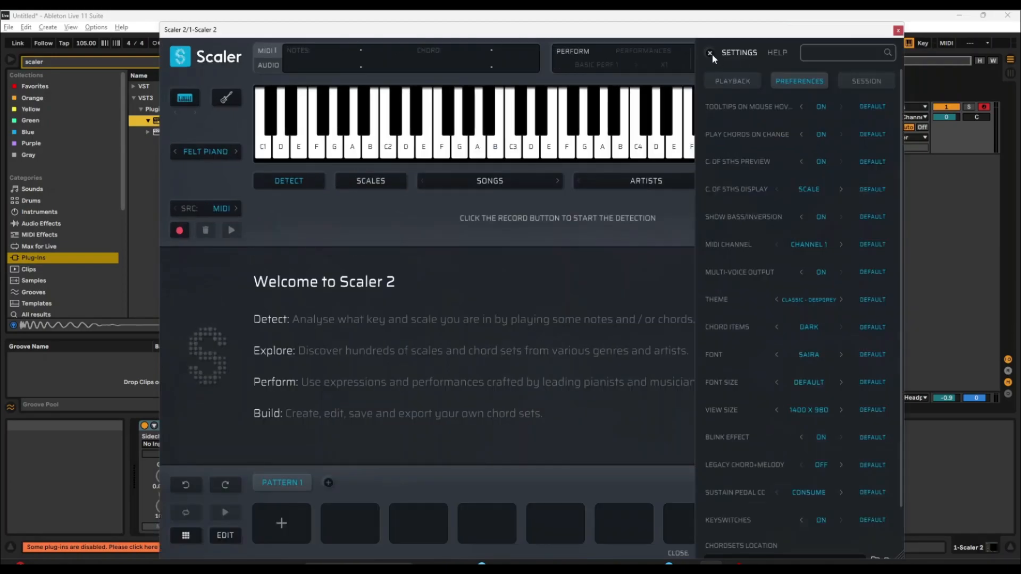
left_click(710, 54)
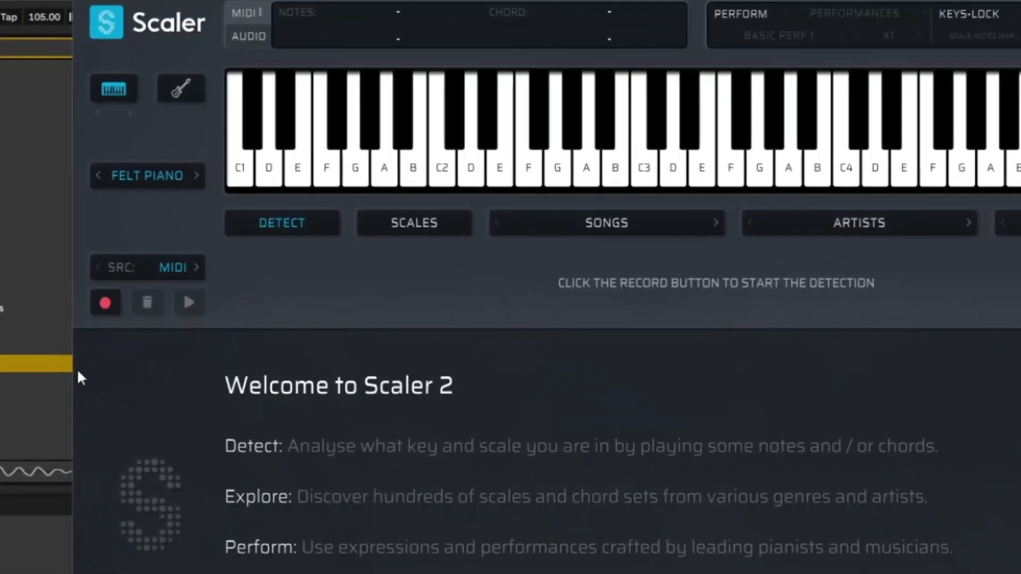
Record a played chord progression for scale detection, with MIDI kept as the detection source.
left_click(106, 303)
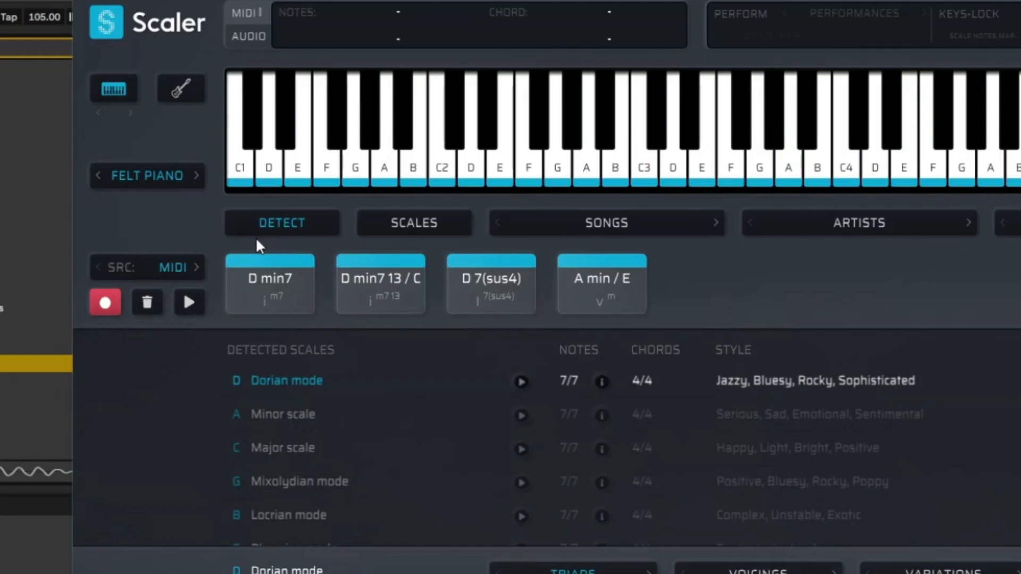
left_click(107, 302)
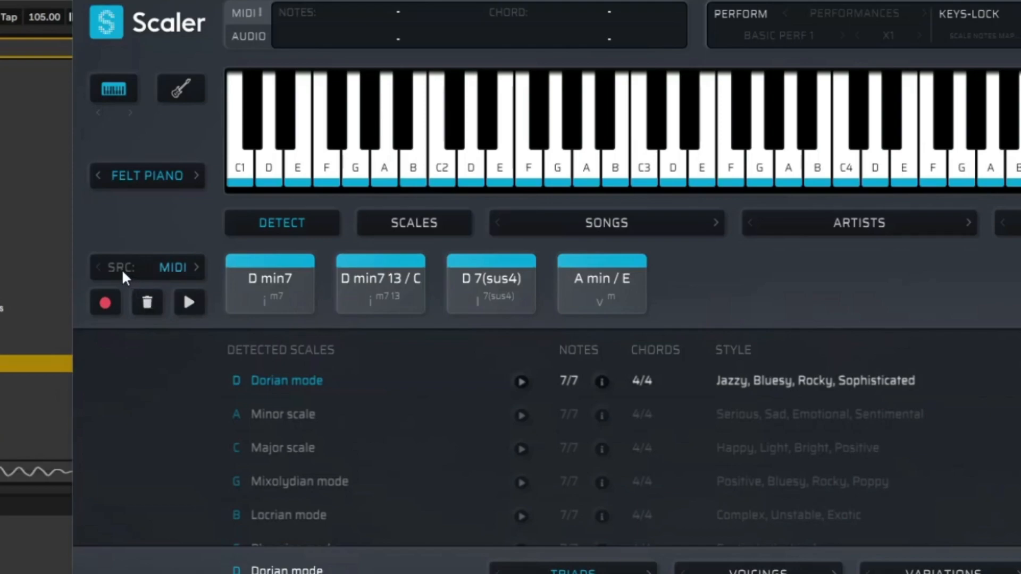
left_click(177, 270)
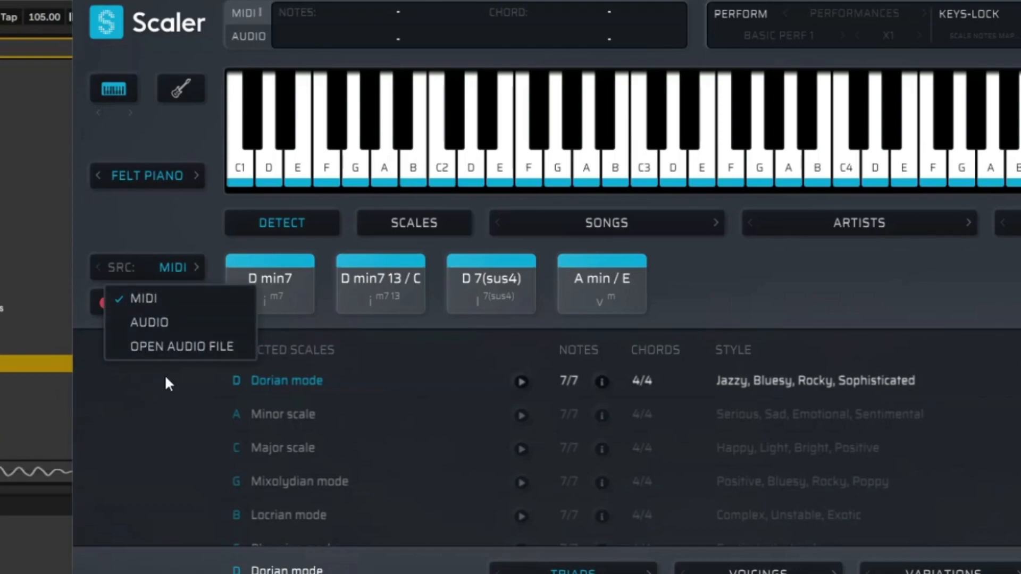
left_click(167, 299)
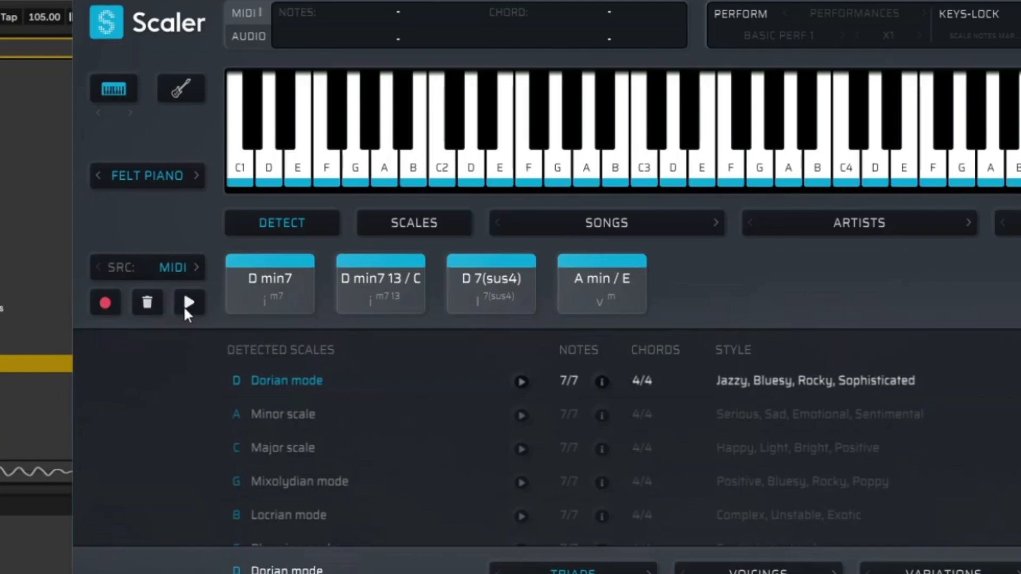
Play back the detected chord sequence and audition its individual chords, including A min / E.
left_click(187, 304)
left_click(626, 292)
left_click(316, 299)
left_click(618, 301)
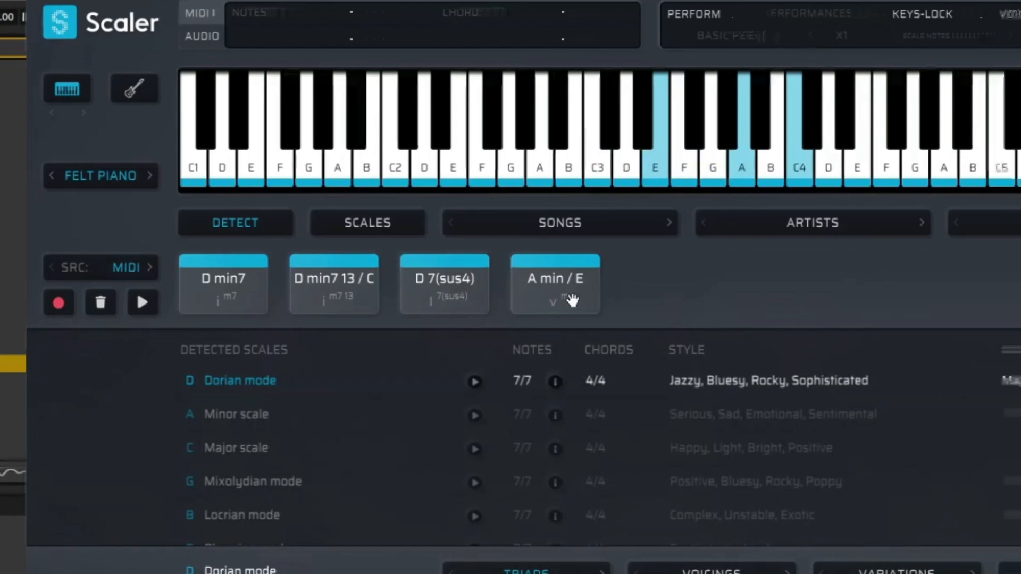
left_click(821, 24)
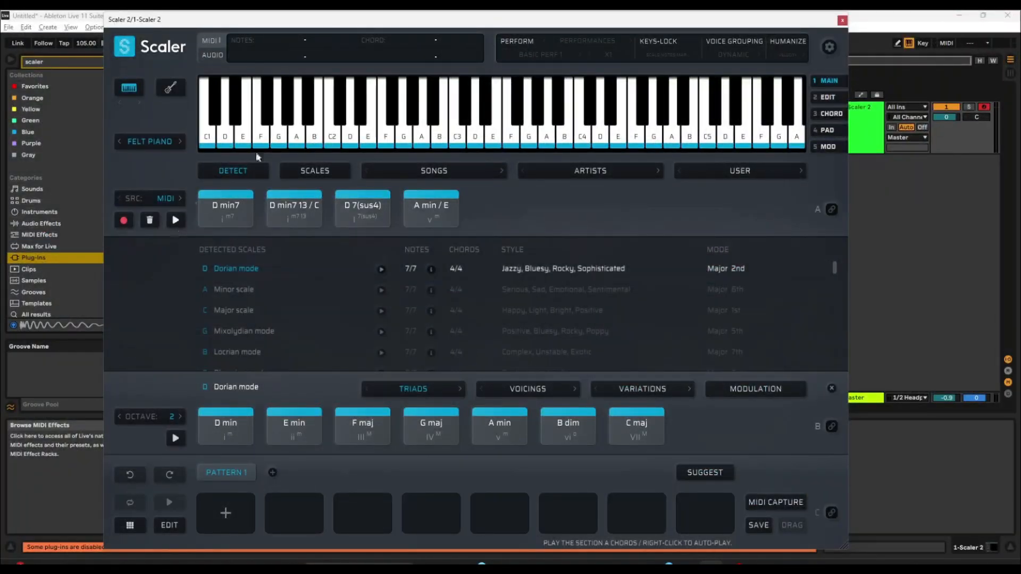
Play the section A chords from the computer keyboard with its MIDI binding enabled, and turn the binding off.
left_click(833, 209)
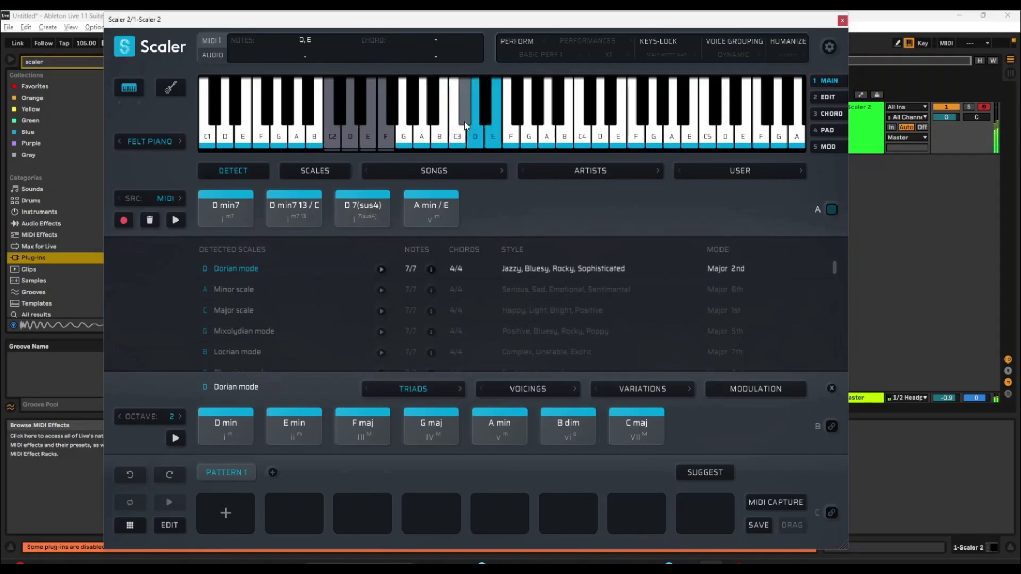
key("z")
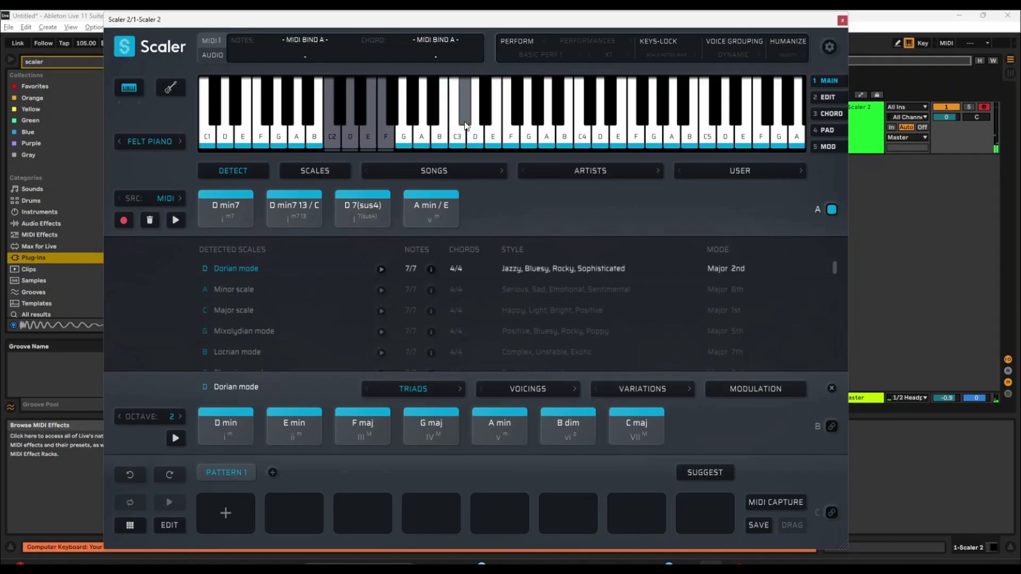
key("a")
key("s")
key("d")
key("g")
key("a")
key("s")
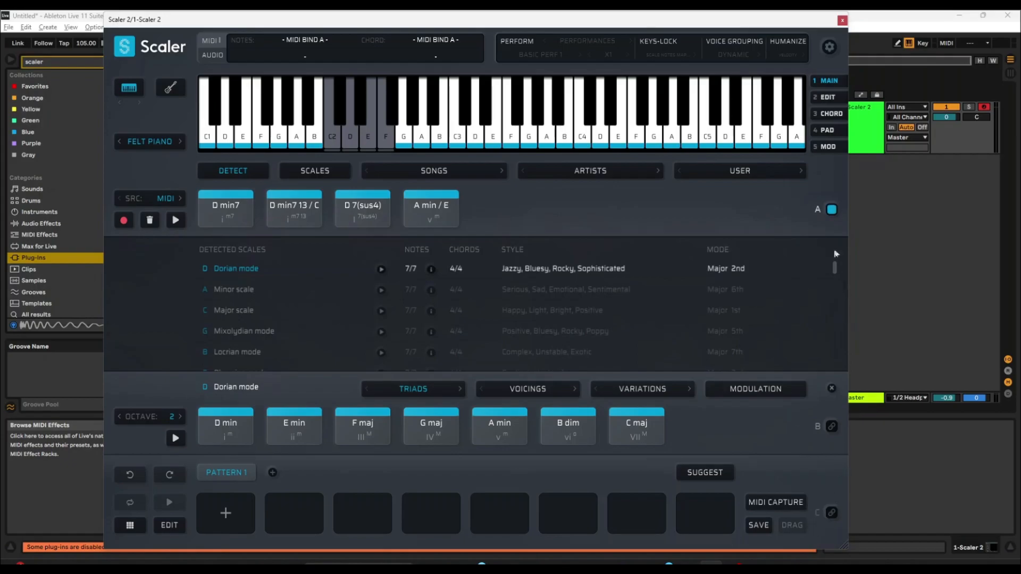
left_click(832, 212)
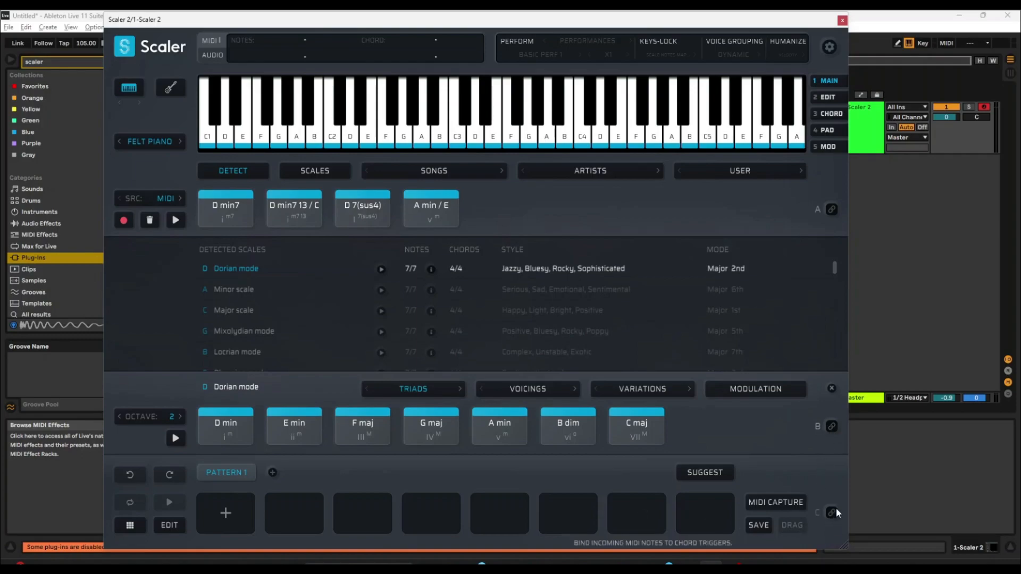
Clear the detected chords and filter the scale library to the root note F and Minor Scale.
left_click(133, 526)
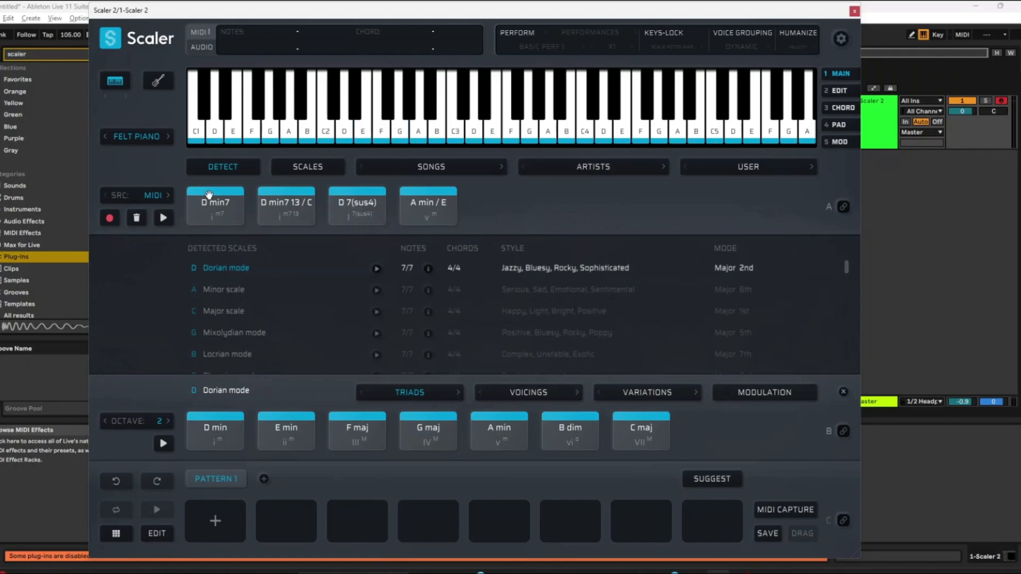
left_click(136, 218)
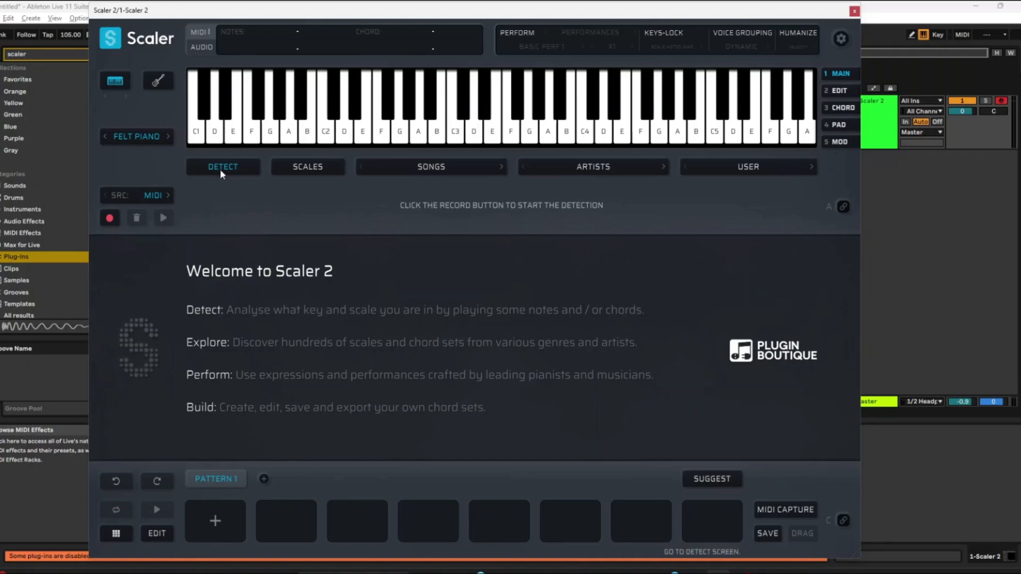
left_click(314, 168)
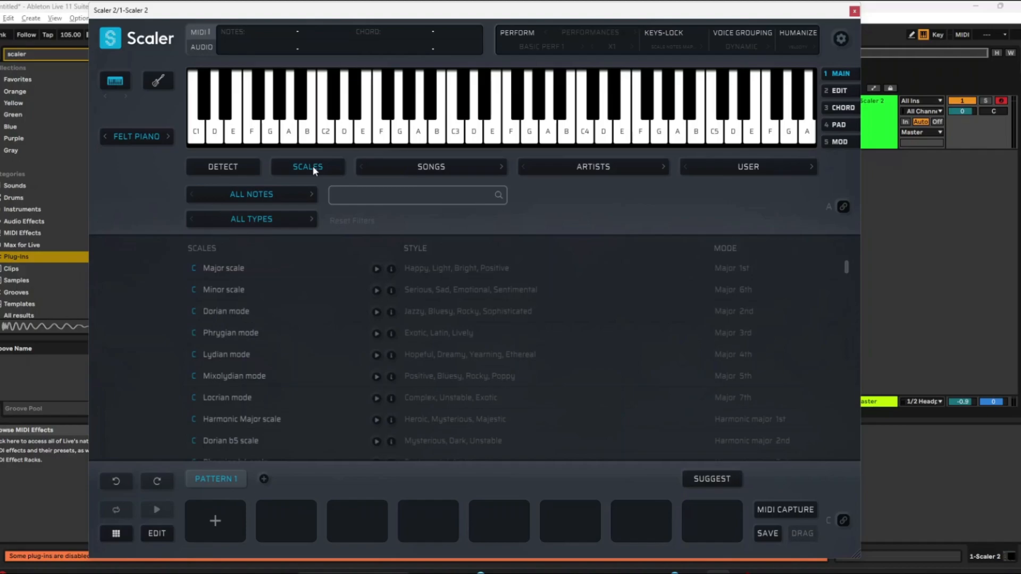
left_click(260, 196)
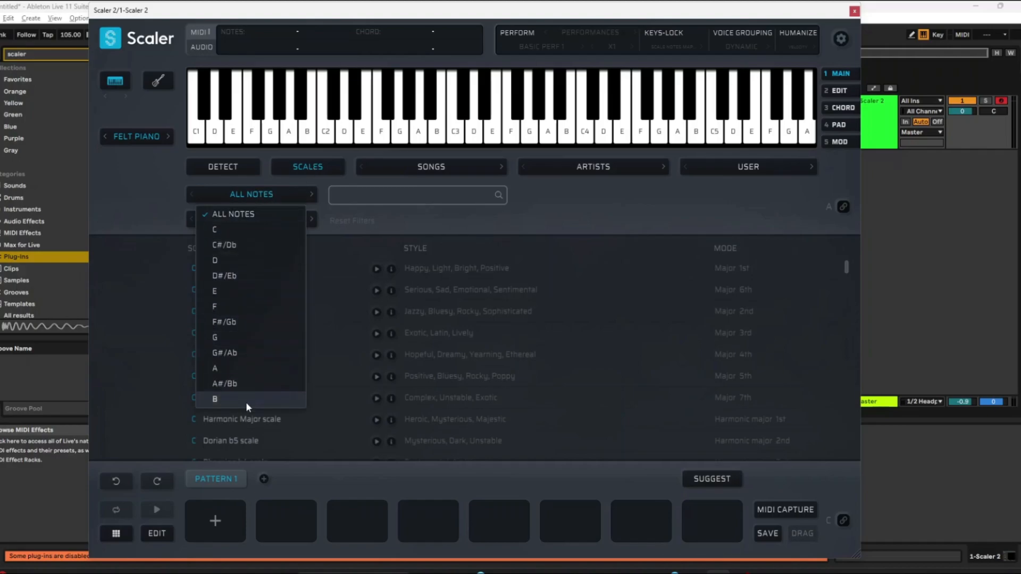
left_click(250, 306)
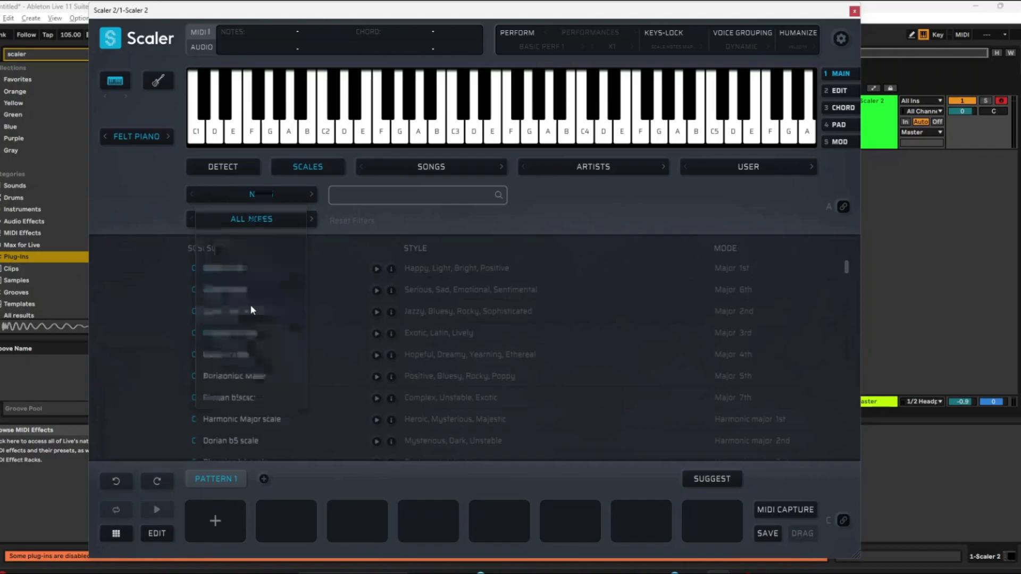
left_click(256, 222)
left_click(248, 331)
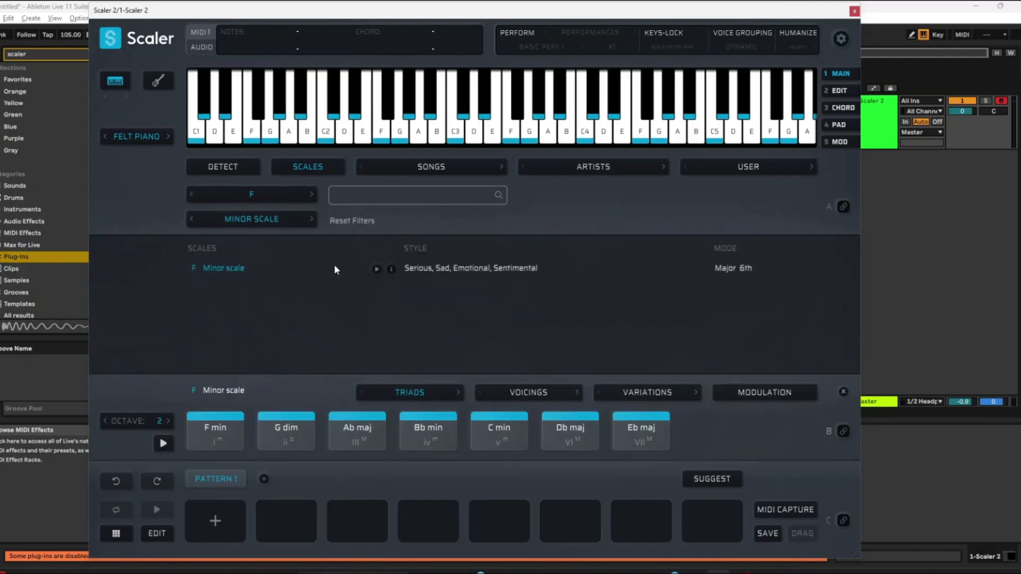
Listen to the F Minor scale and audition its triads from F min to Eb maj.
left_click(377, 269)
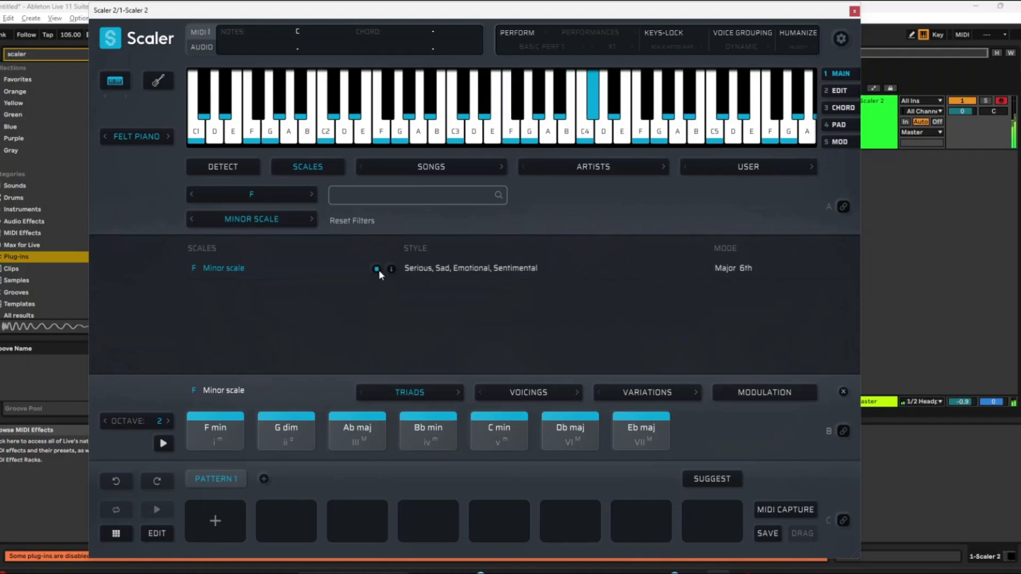
left_click(206, 414)
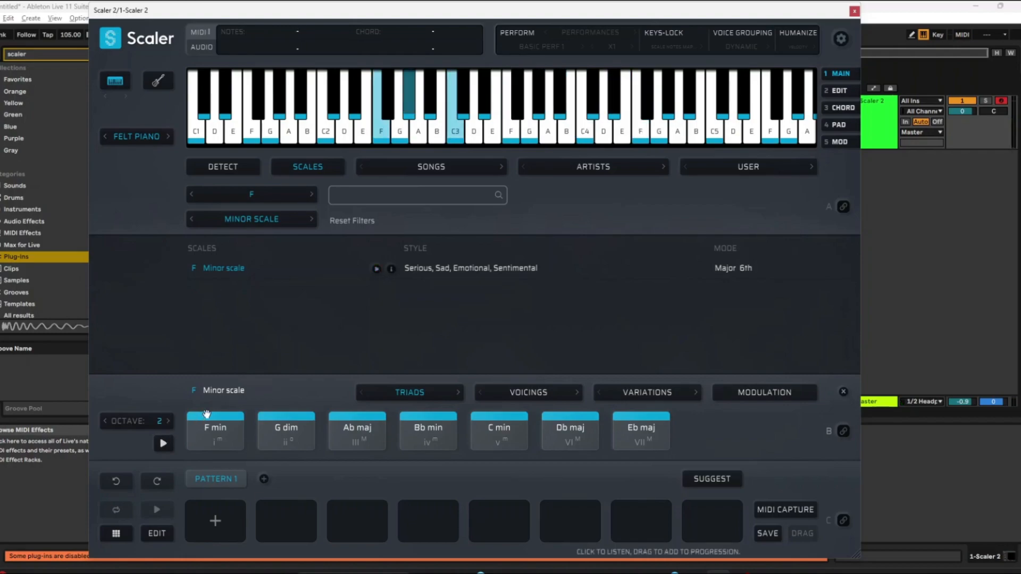
left_click(212, 426)
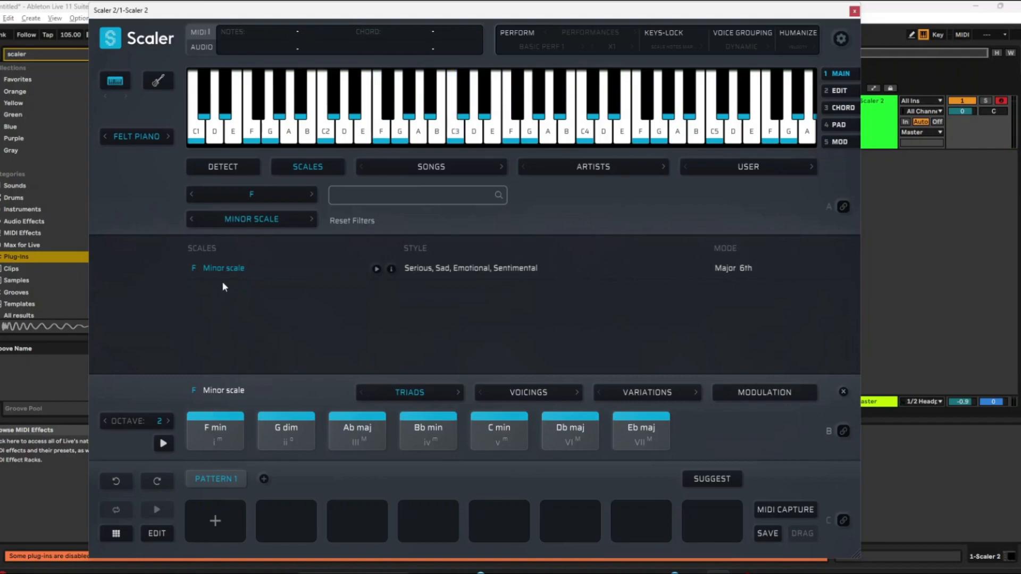
left_click(333, 427)
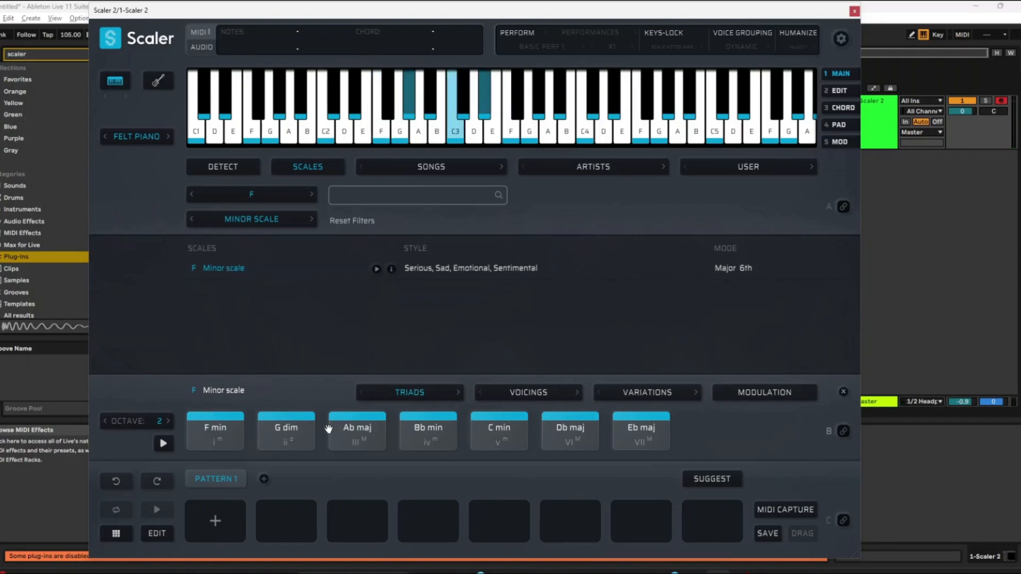
left_click(292, 429)
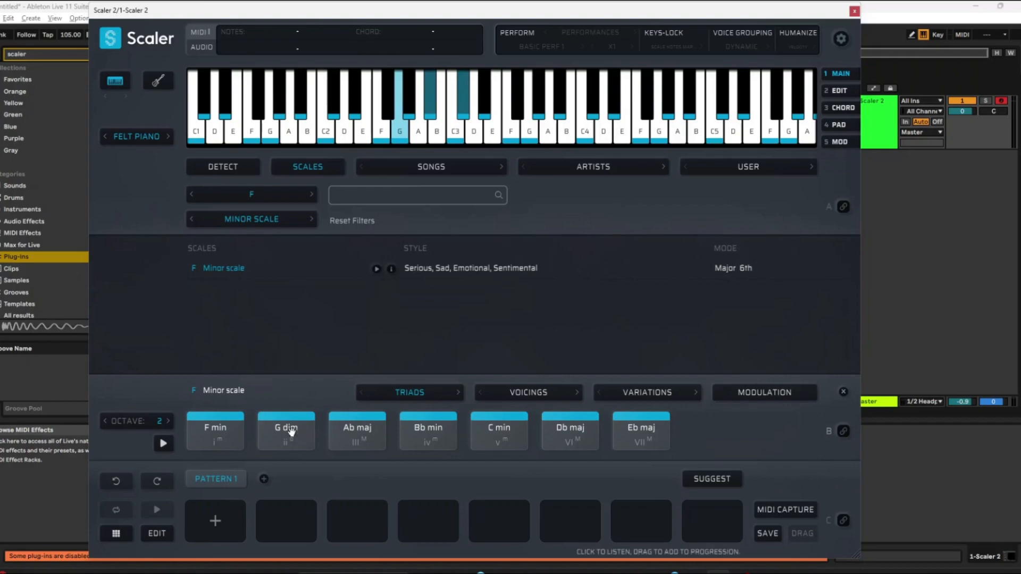
left_click(291, 429)
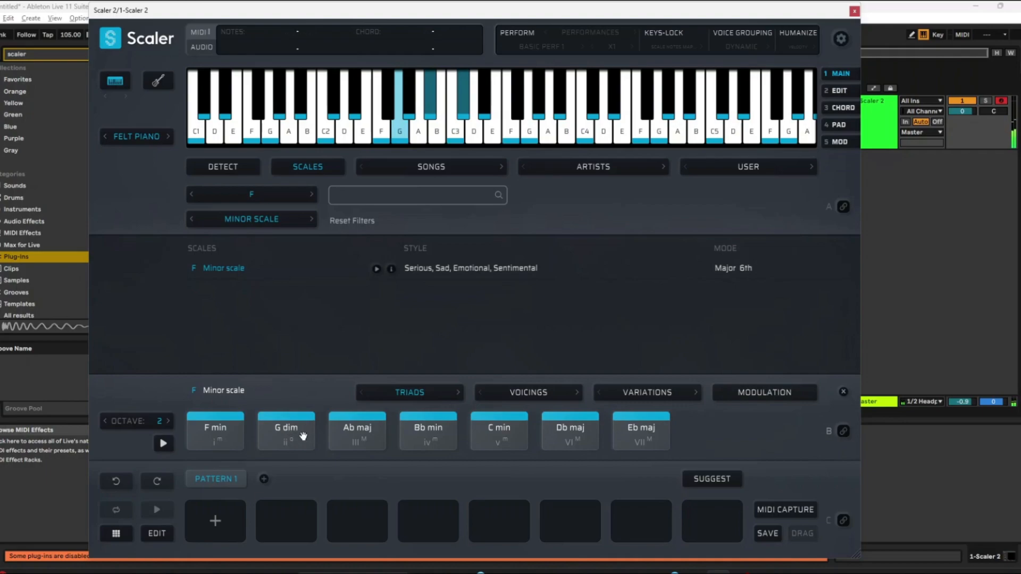
left_click(434, 431)
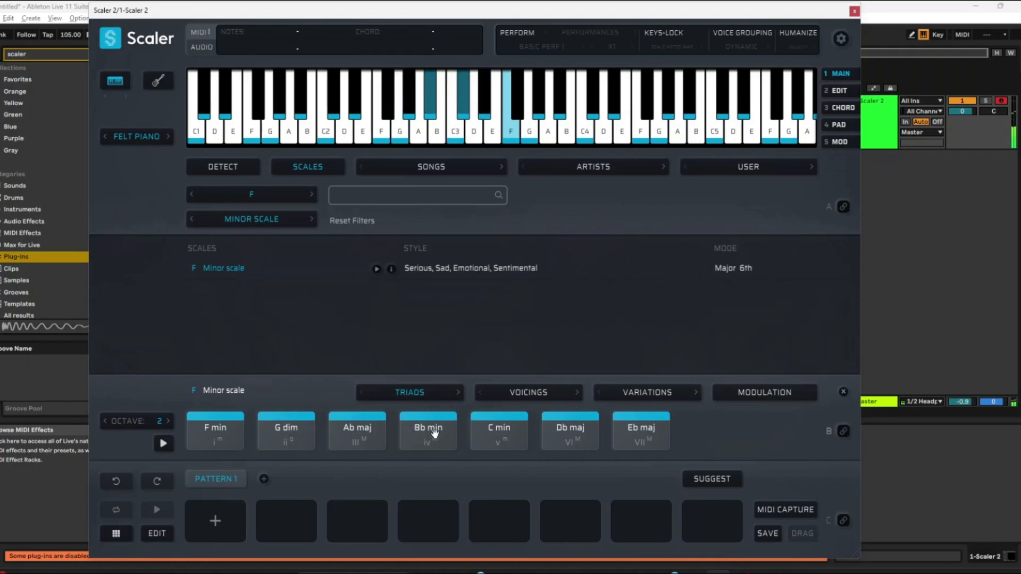
left_click(497, 429)
left_click(571, 428)
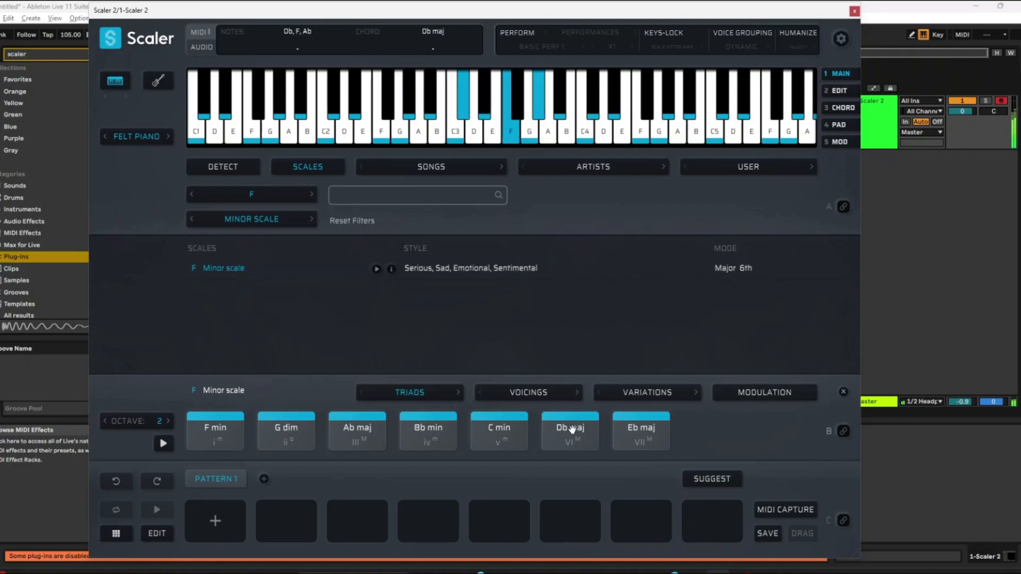
left_click(636, 420)
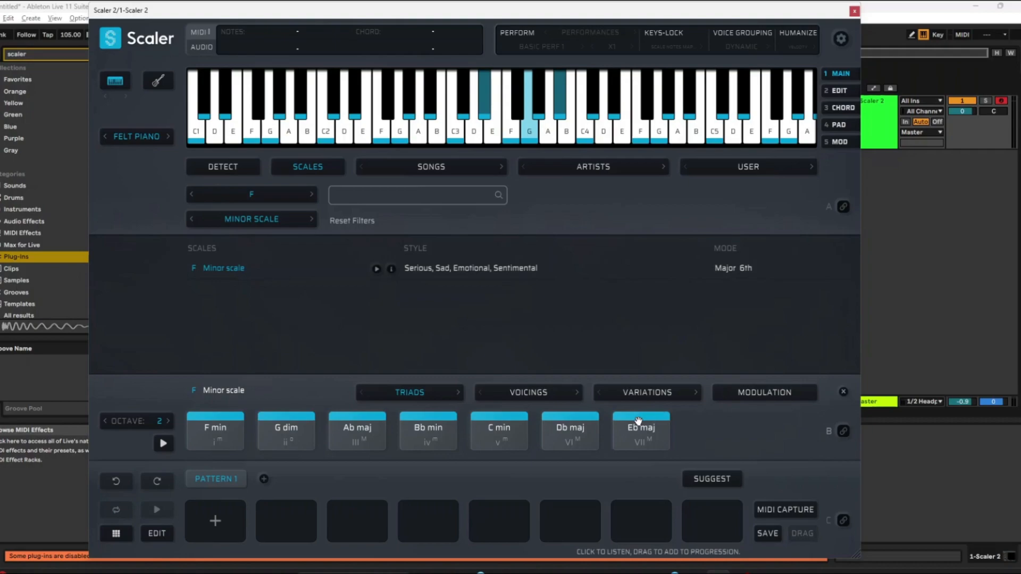
left_click(638, 421)
left_click(222, 425)
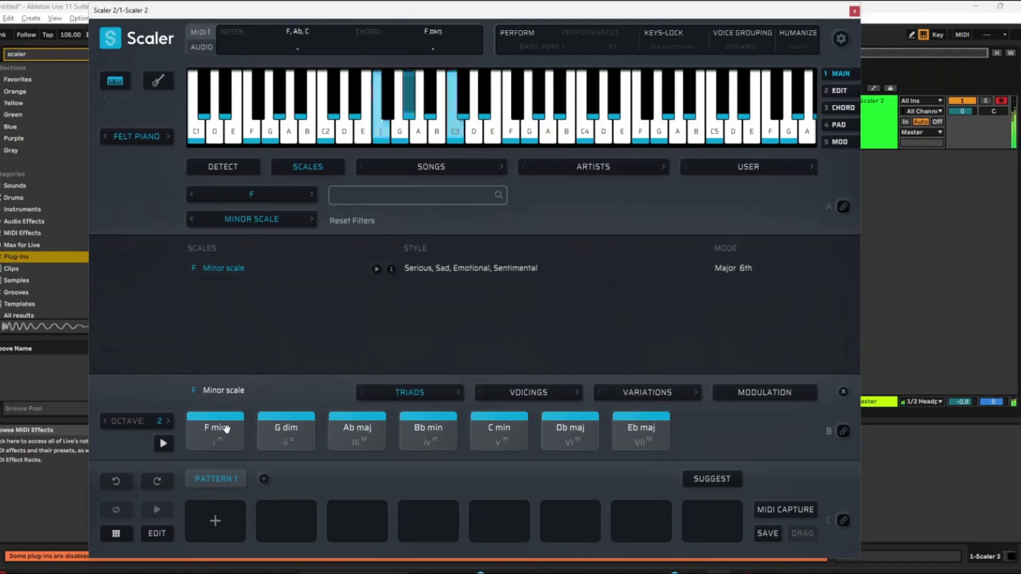
Audition the G dim, Bb min and C min triads and view the notes of the F Minor scale.
left_click(289, 422)
left_click(455, 425)
left_click(508, 425)
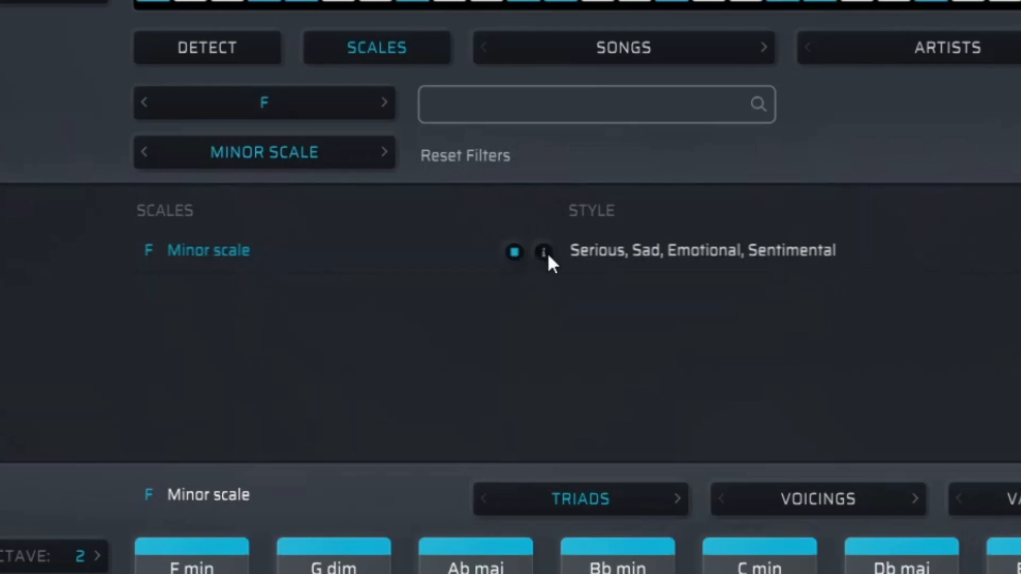
mouse_move(548, 254)
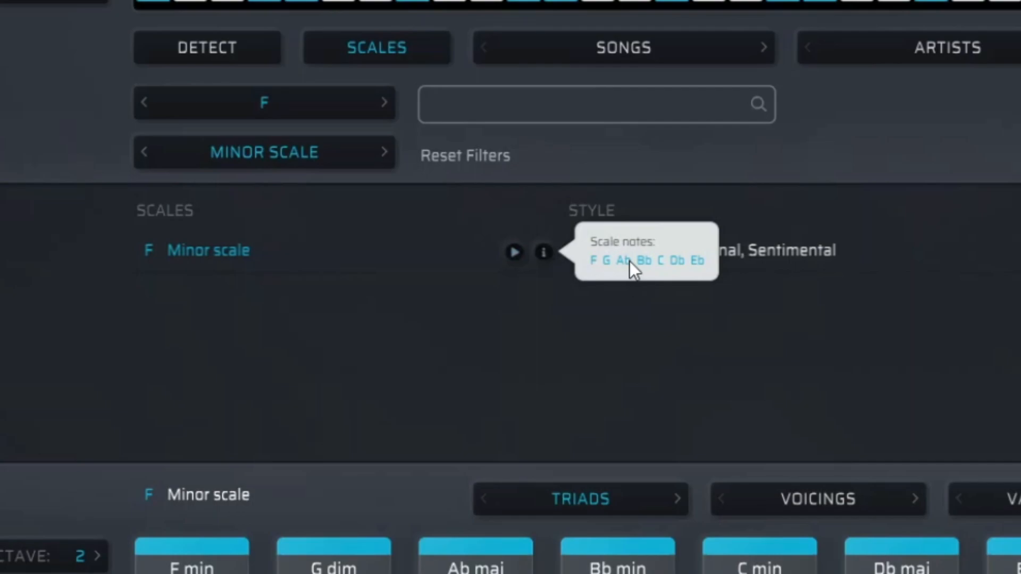
Change the scale filter to Harmonic Major Scale and load the F Harmonic Major scale's chords.
left_click(384, 153)
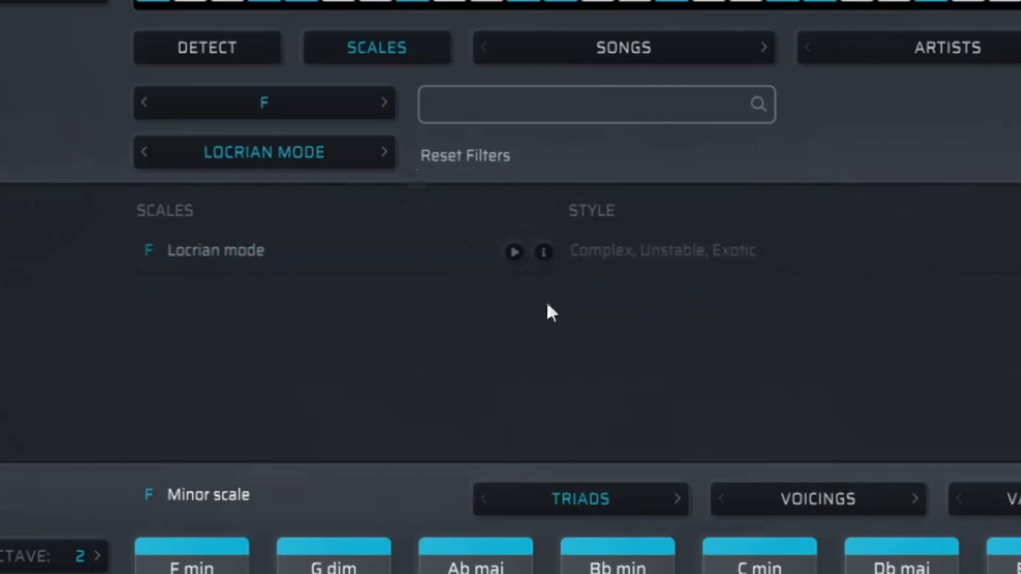
left_click(384, 152)
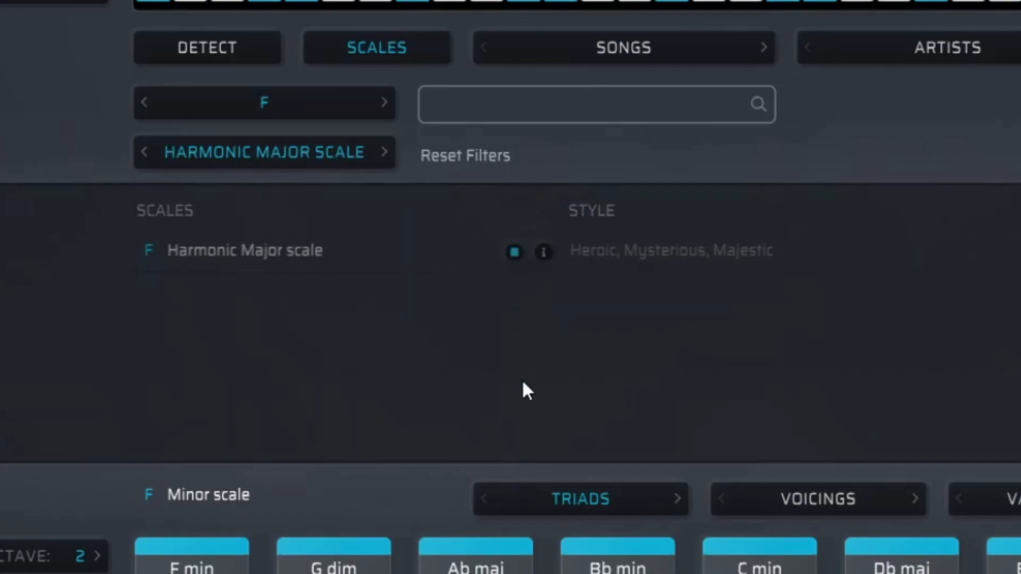
left_click(249, 256)
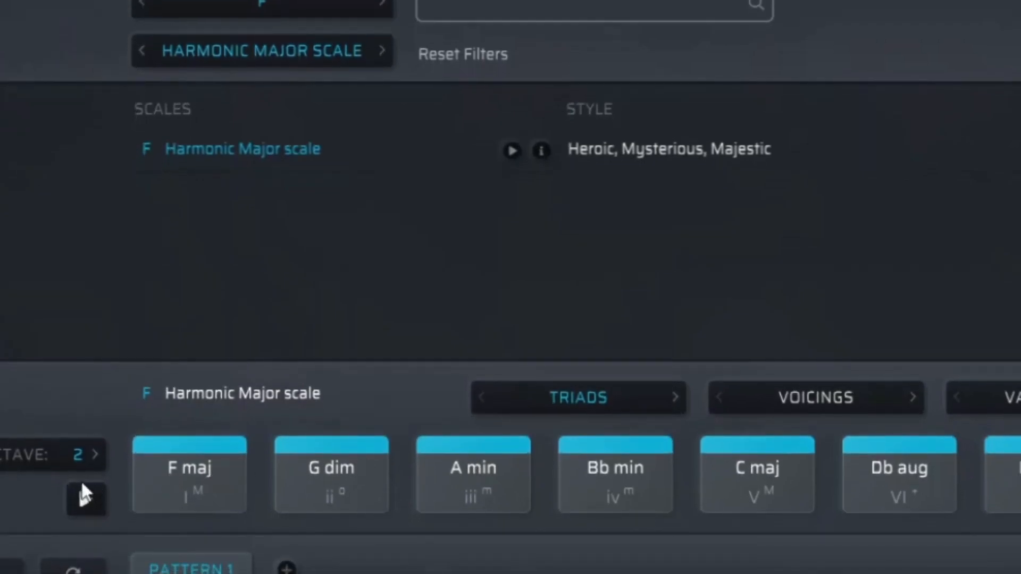
Play the F Harmonic Major triads in sequence at octave 1, and again at octave 2.
left_click(1, 454)
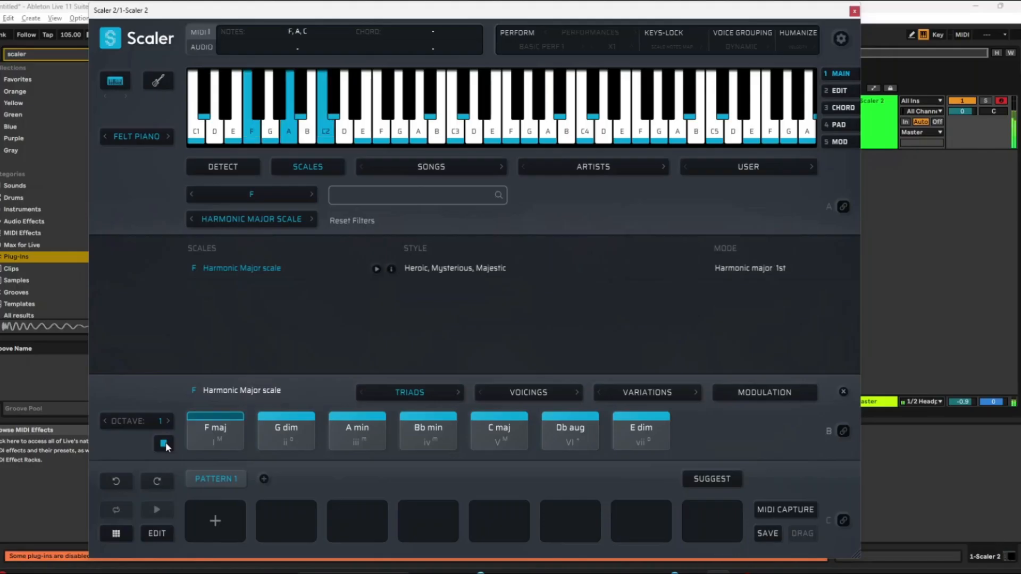
left_click(90, 497)
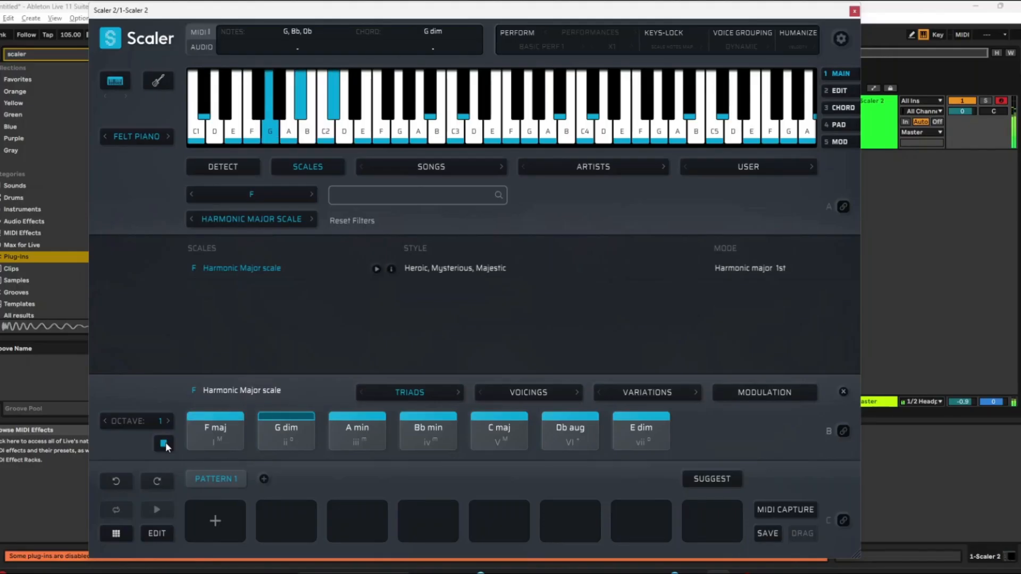
left_click(168, 420)
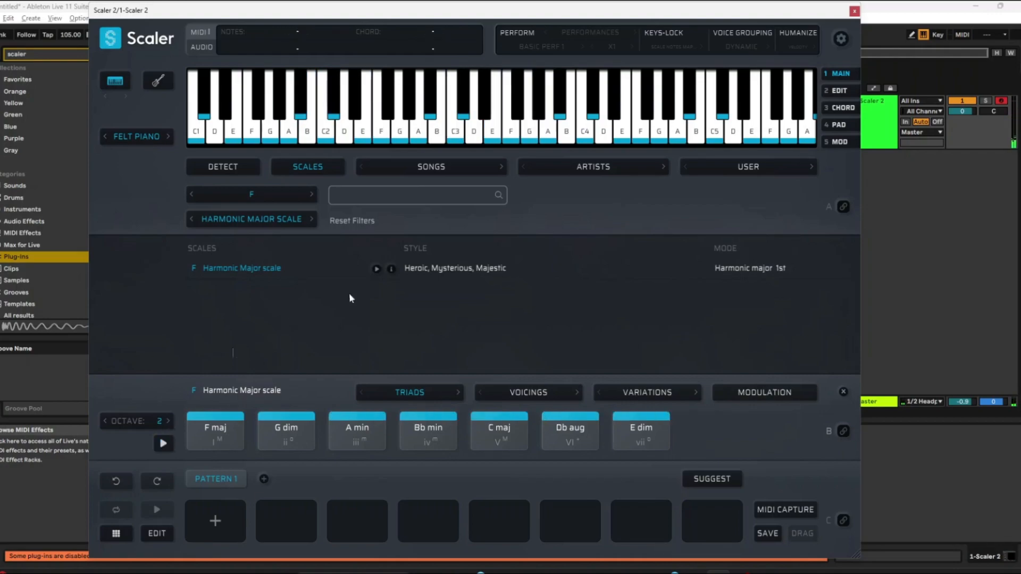
left_click(164, 443)
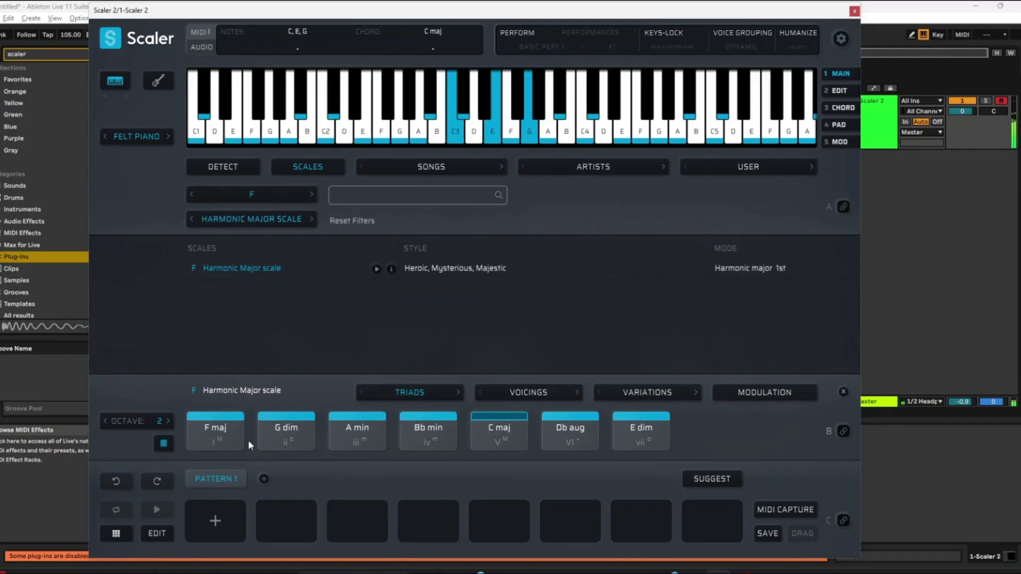
Compare the F Harmonic Major chords as 7ths and as 13ths during playback.
left_click(422, 394)
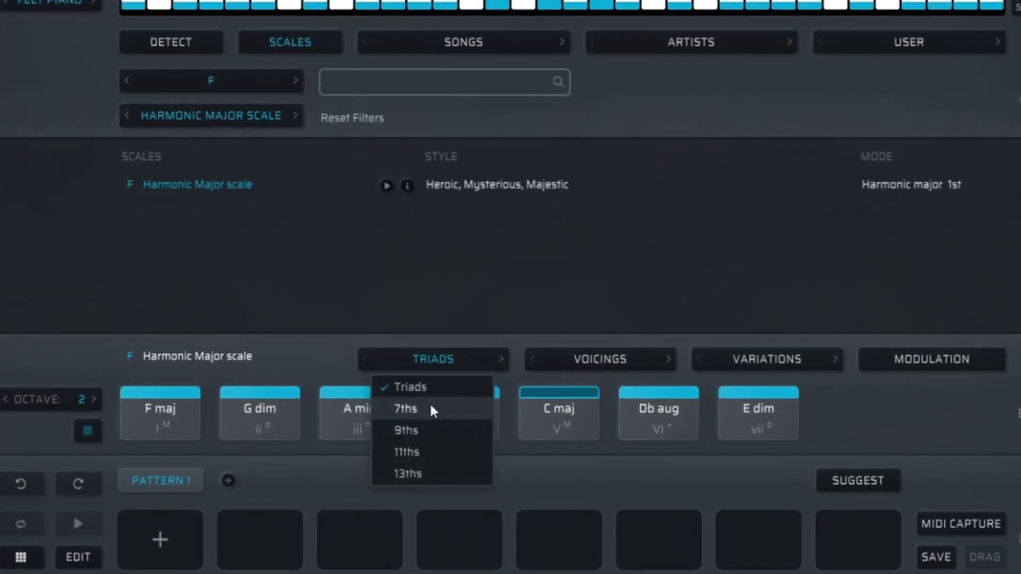
left_click(431, 406)
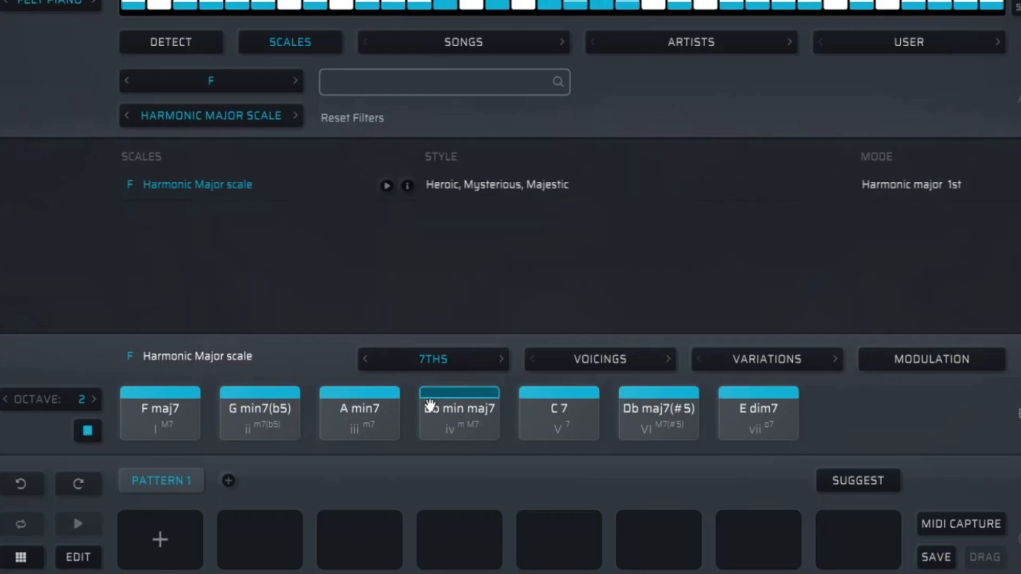
left_click(499, 358)
left_click(458, 358)
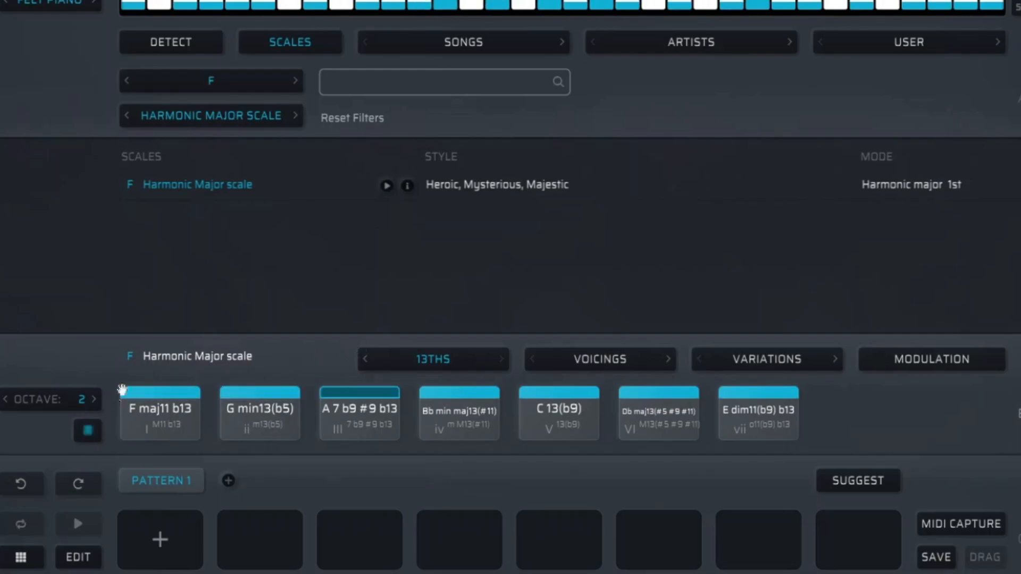
Apply Voicing 2 to the chords, stop the playback, and audition G dim with its root on the keyboard.
left_click(571, 361)
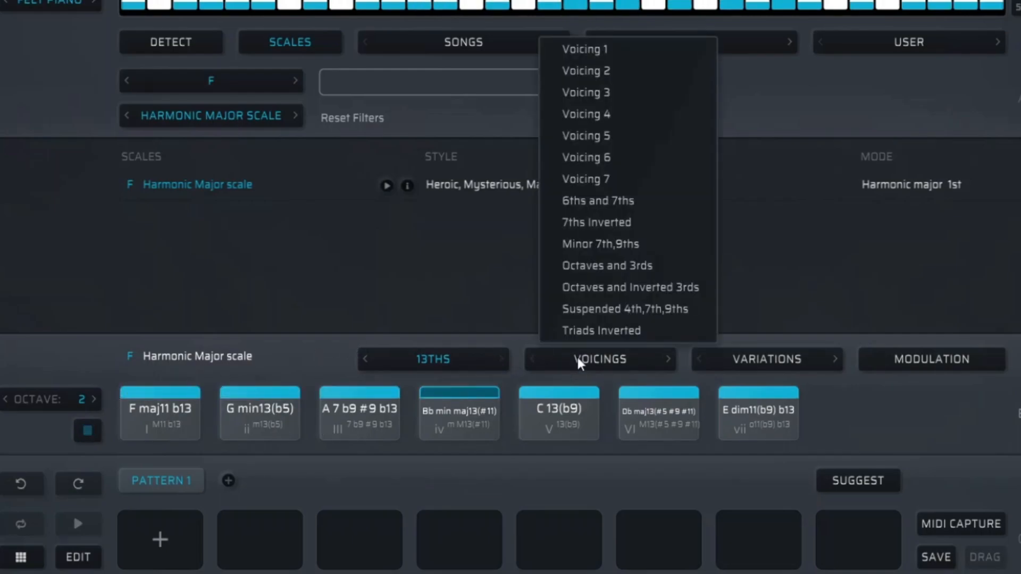
left_click(614, 70)
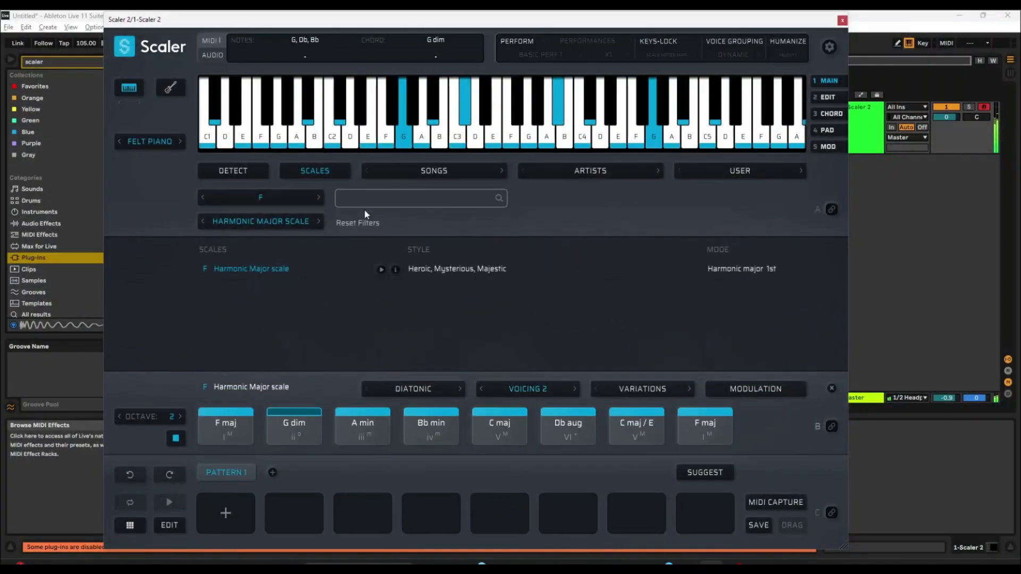
left_click(166, 405)
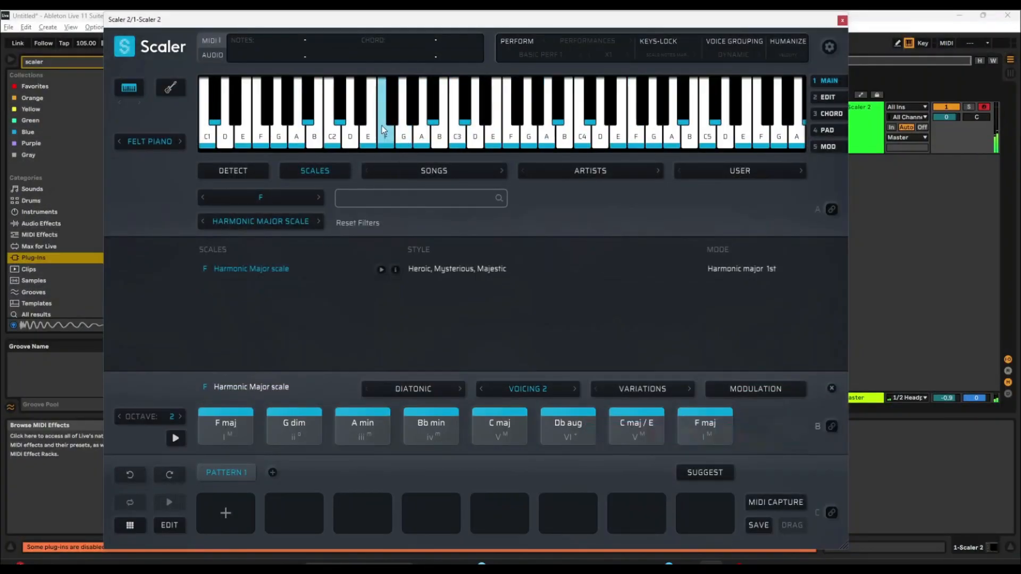
left_click(302, 425)
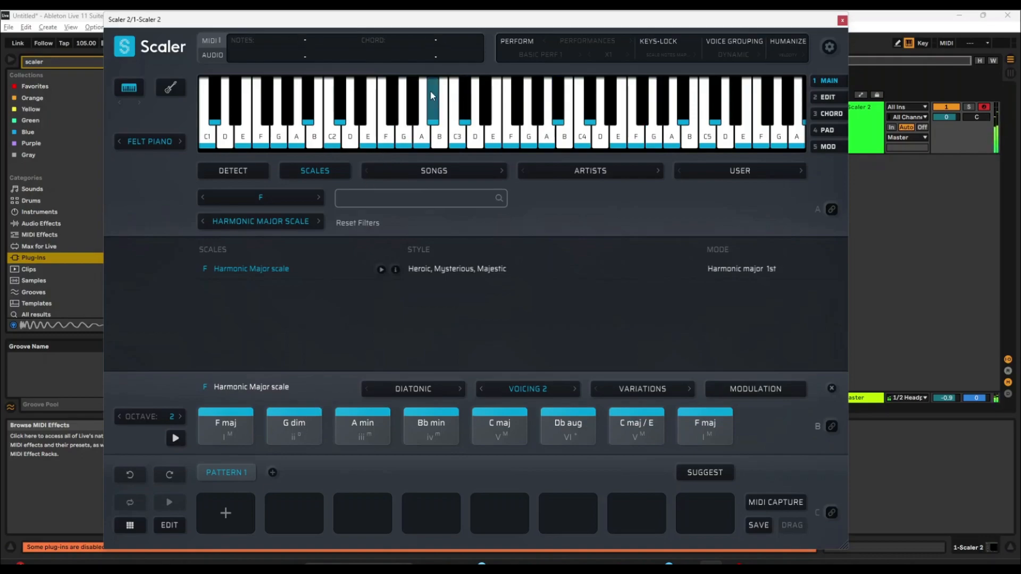
left_click(403, 130)
Switch the chords to Voicing 1 and audition G dim and the low F and G keys.
left_click(550, 391)
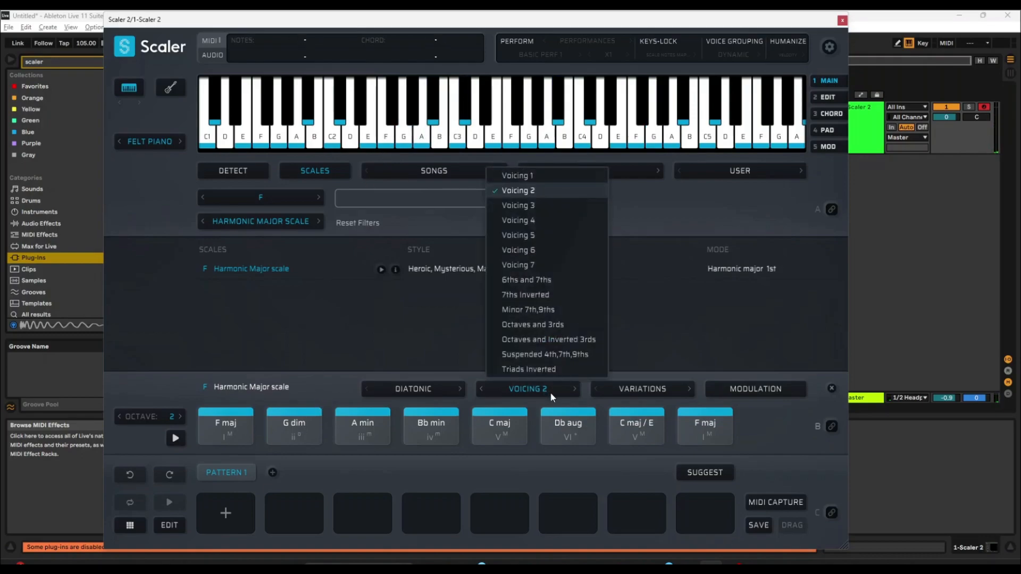
left_click(537, 179)
left_click(308, 425)
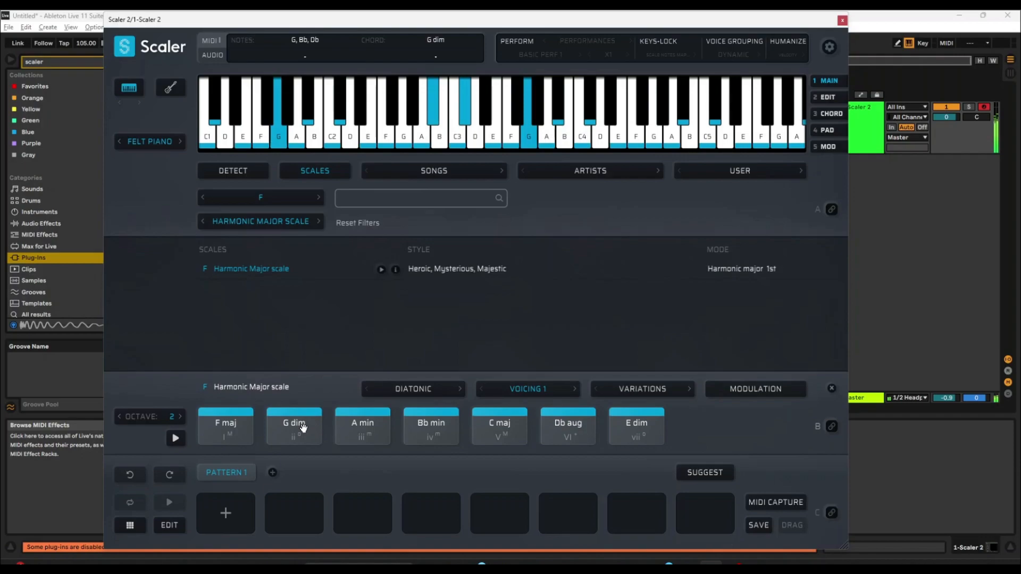
left_click(261, 133)
left_click(277, 133)
left_click(261, 133)
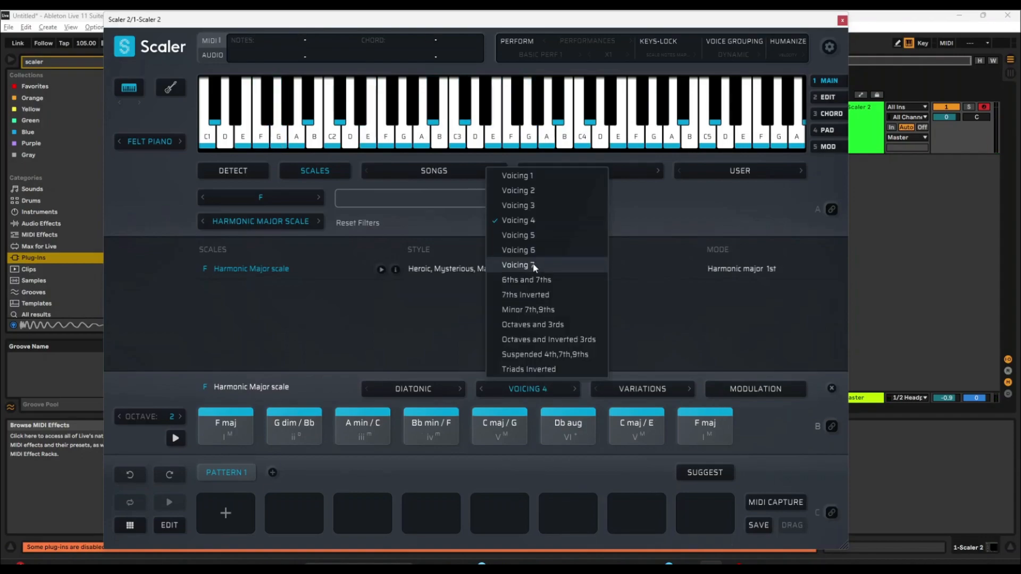
Switch the chords to Voicing 7 and audition G dim and A min / E.
left_click(534, 266)
left_click(280, 424)
left_click(368, 424)
left_click(367, 424)
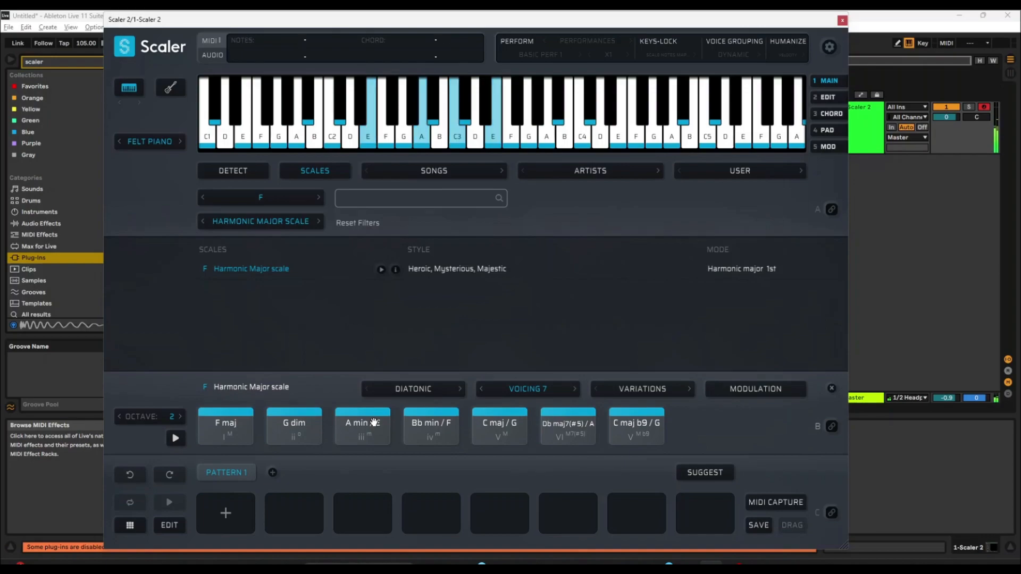
Apply the 6ths and 7ths voicing and audition its chords, including A min7, Bb min add 13, C 7 and F maj7.
left_click(554, 388)
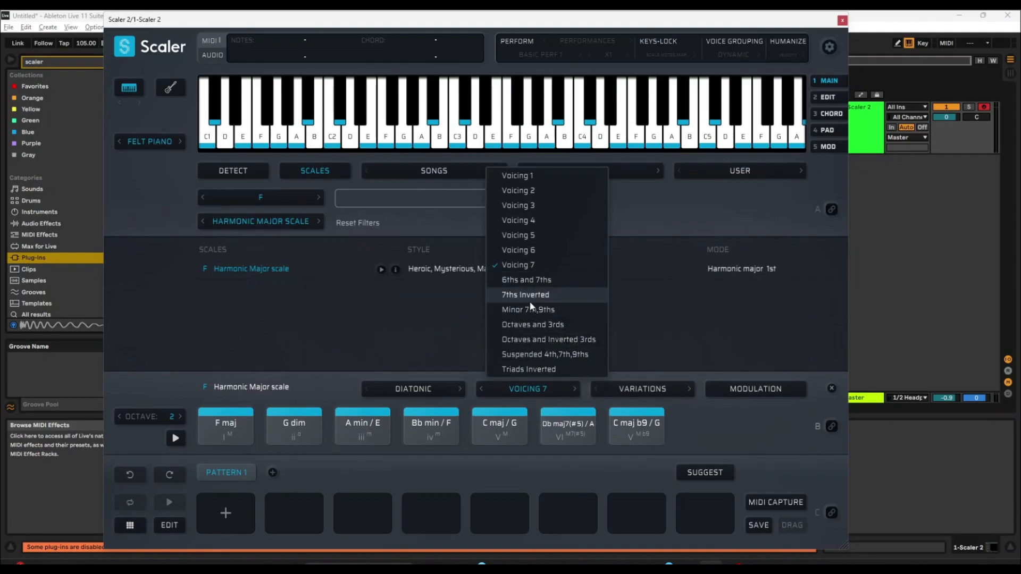
left_click(526, 280)
left_click(365, 425)
left_click(424, 423)
left_click(496, 427)
left_click(555, 426)
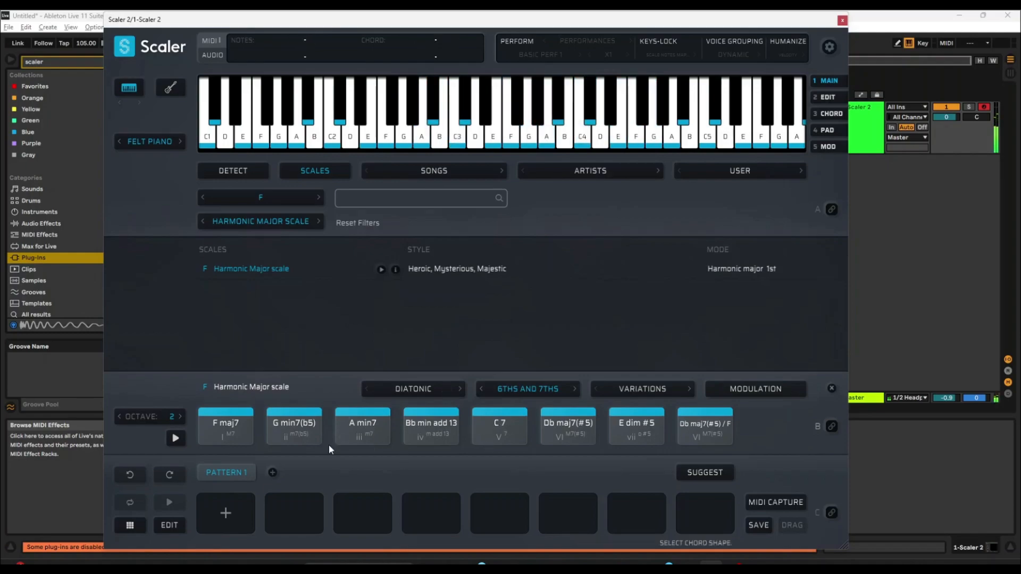
left_click(233, 424)
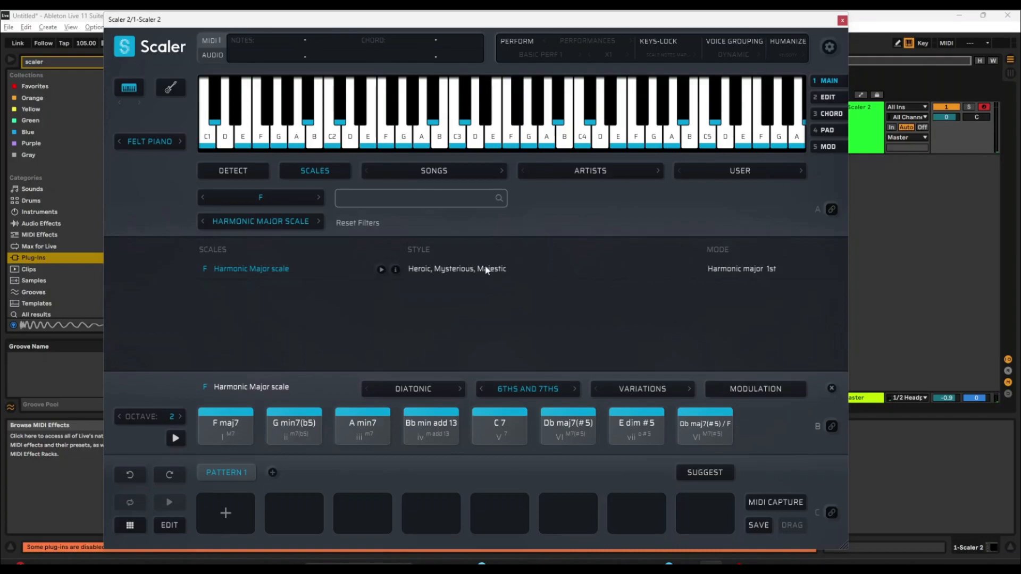
Return the chords to Voicing 1 and show the chord variations for Tonic: F.
left_click(535, 392)
left_click(540, 178)
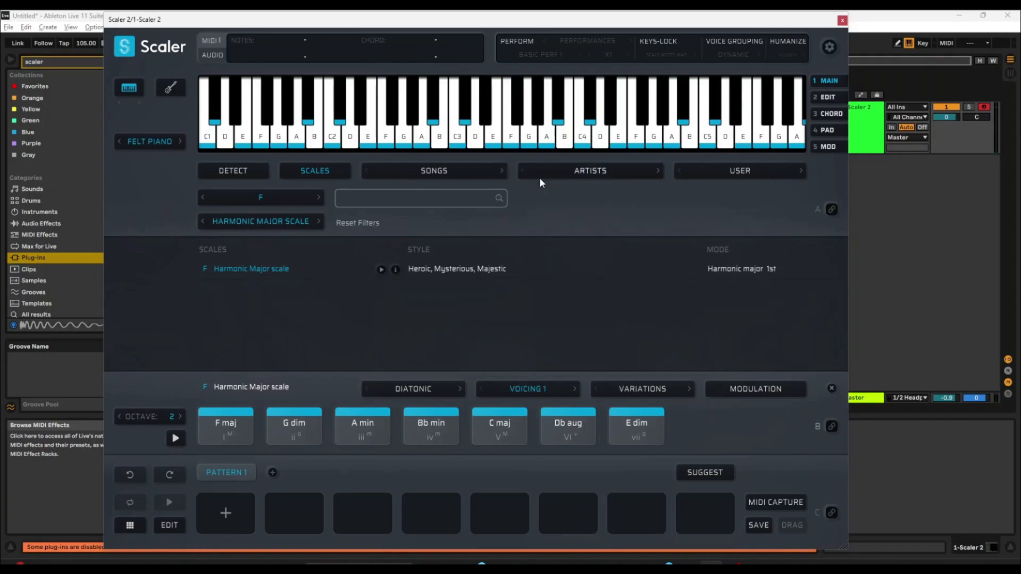
left_click(650, 391)
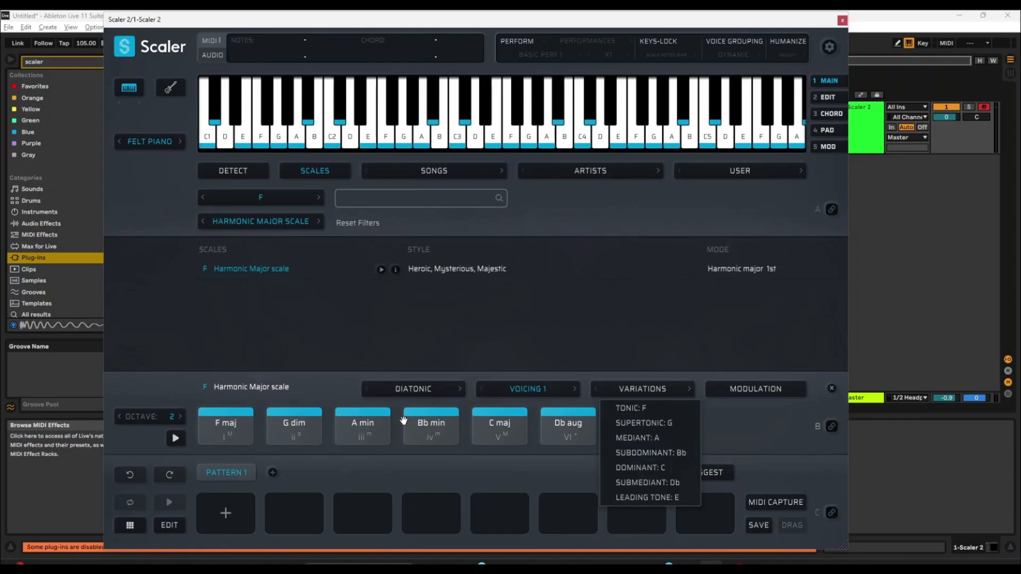
left_click(647, 408)
Audition the tonic variations from F maj through F maj9(sus4), ending on F maj again.
left_click(234, 428)
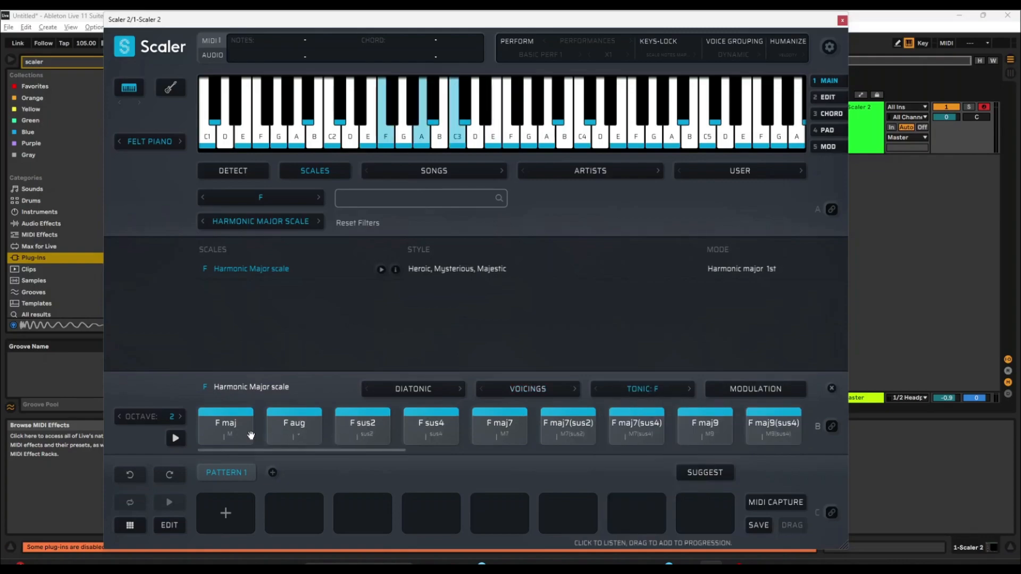
left_click(232, 431)
left_click(292, 425)
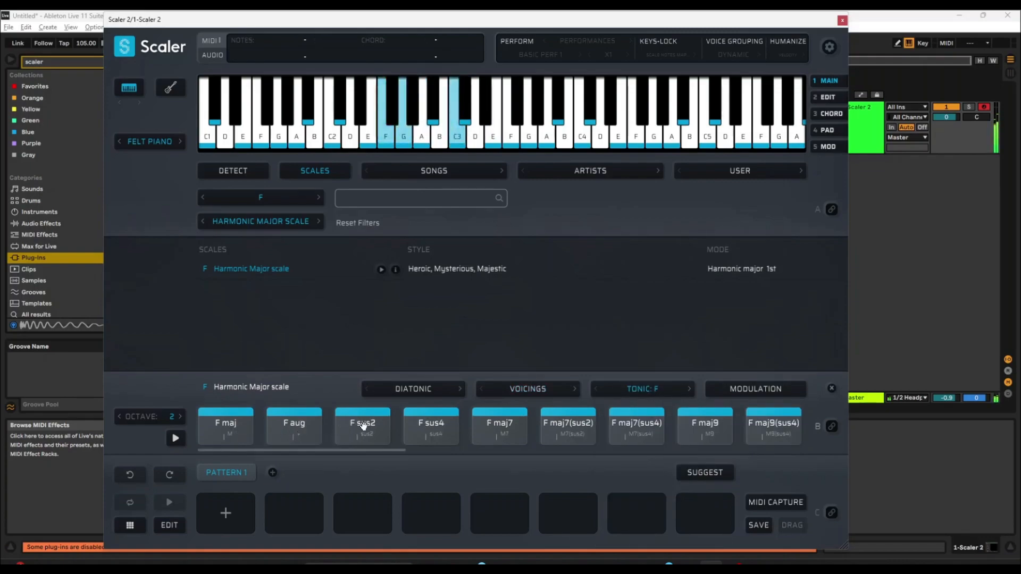
left_click(361, 424)
left_click(435, 426)
left_click(500, 429)
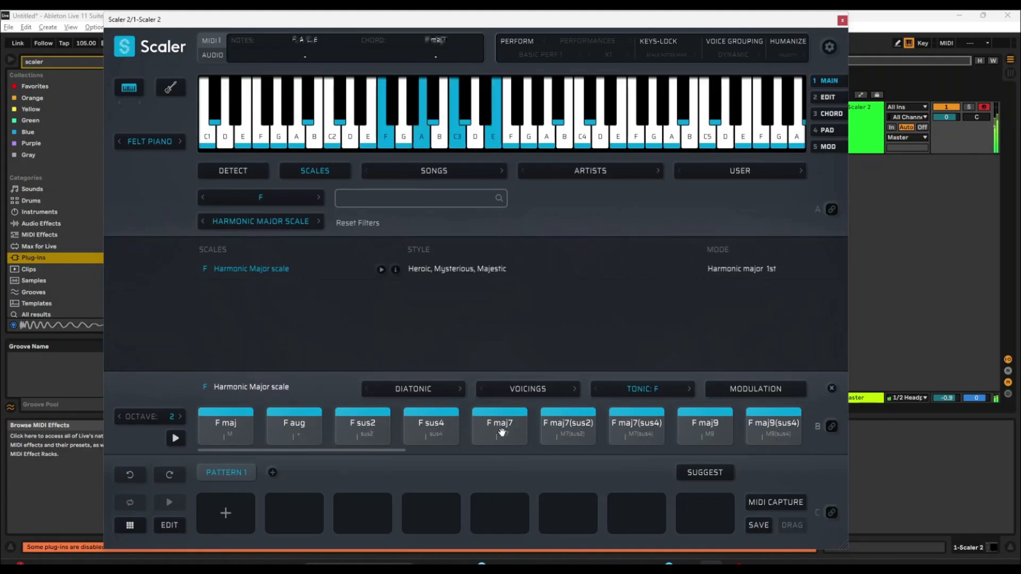
left_click(575, 431)
left_click(643, 430)
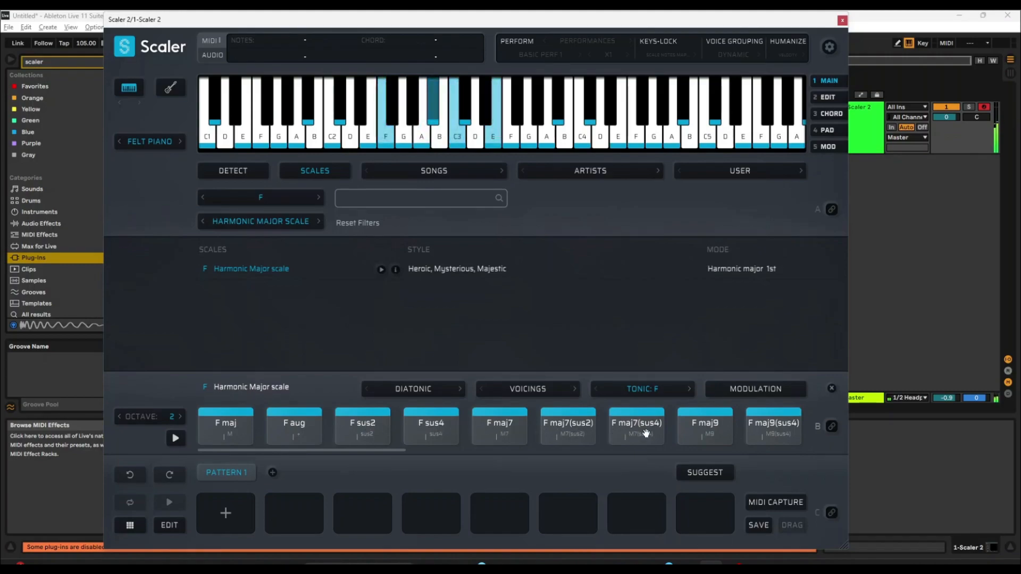
left_click(701, 425)
left_click(780, 431)
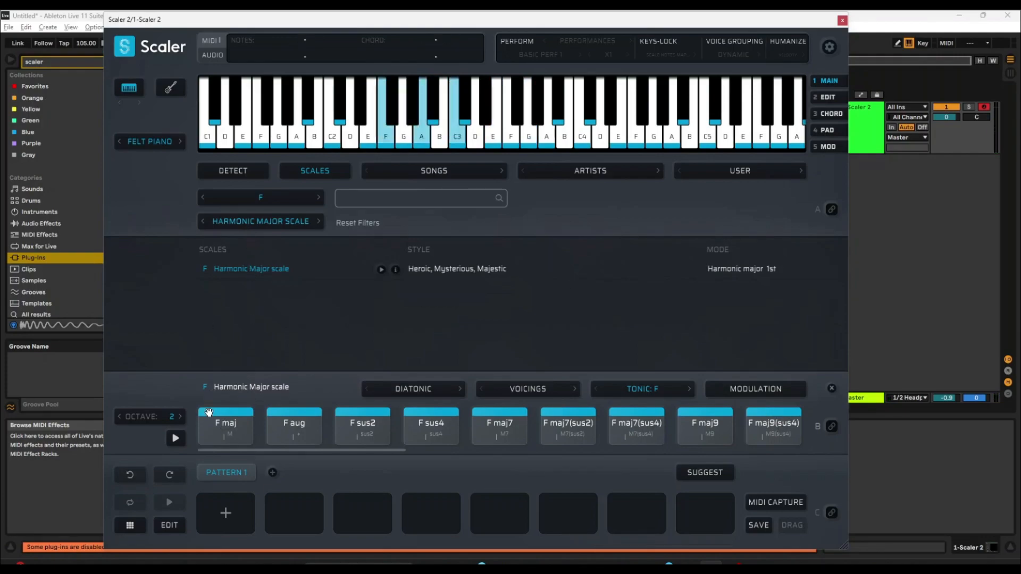
left_click(225, 412)
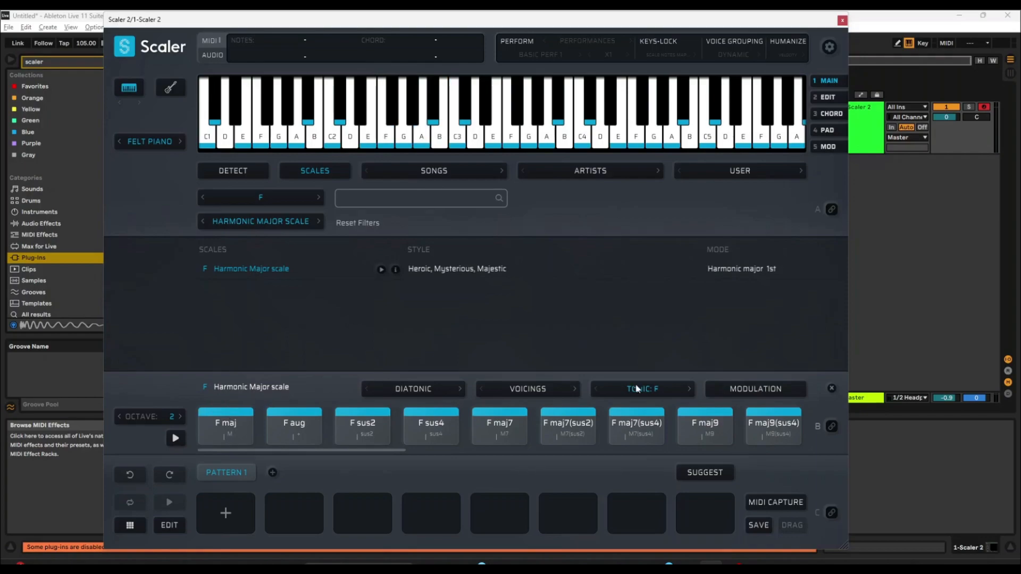
Switch the variations to Mediant: A and audition the chords from A maj to A 7 b9 #9.
left_click(638, 388)
left_click(640, 438)
left_click(225, 425)
left_click(291, 425)
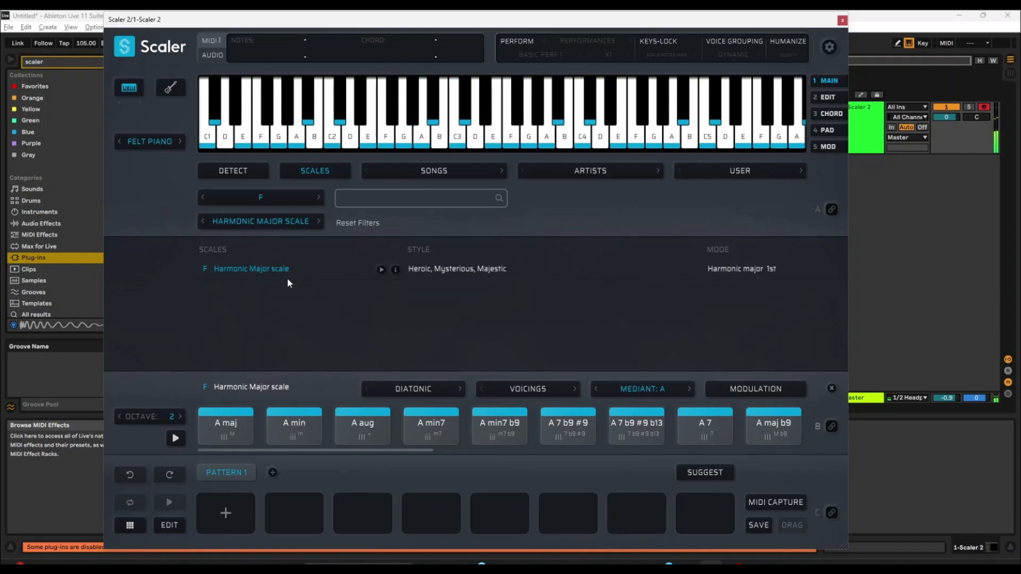
left_click(362, 425)
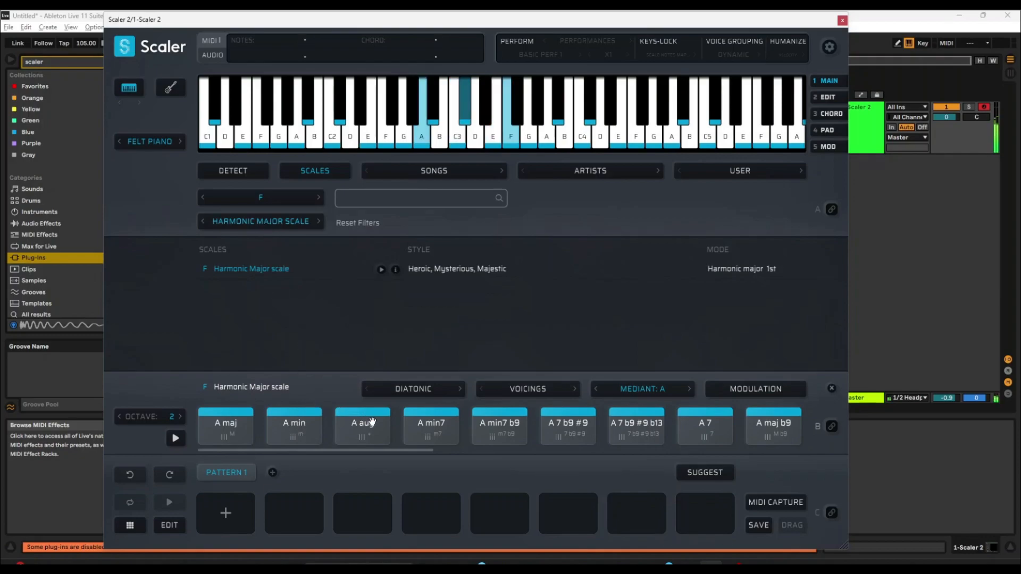
left_click(433, 431)
left_click(497, 425)
left_click(576, 423)
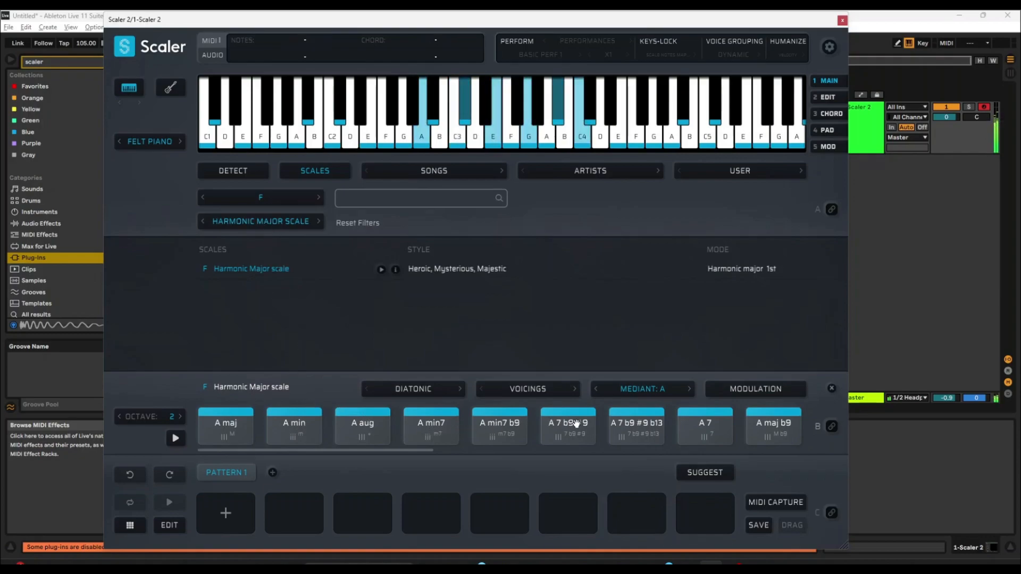
Switch the chord variations to Dominant: C and audition C maj, C sus4 and C 7.
left_click(642, 390)
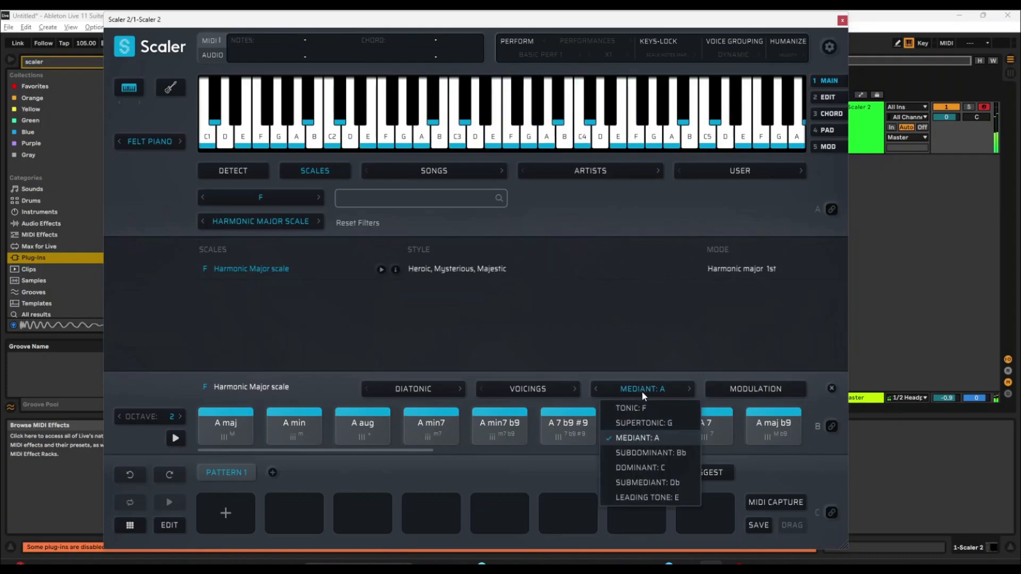
left_click(650, 468)
left_click(289, 433)
left_click(233, 432)
left_click(286, 434)
left_click(345, 430)
Switch the variations back to Tonic: F, audition several chords, and return to the scale's triads.
left_click(640, 394)
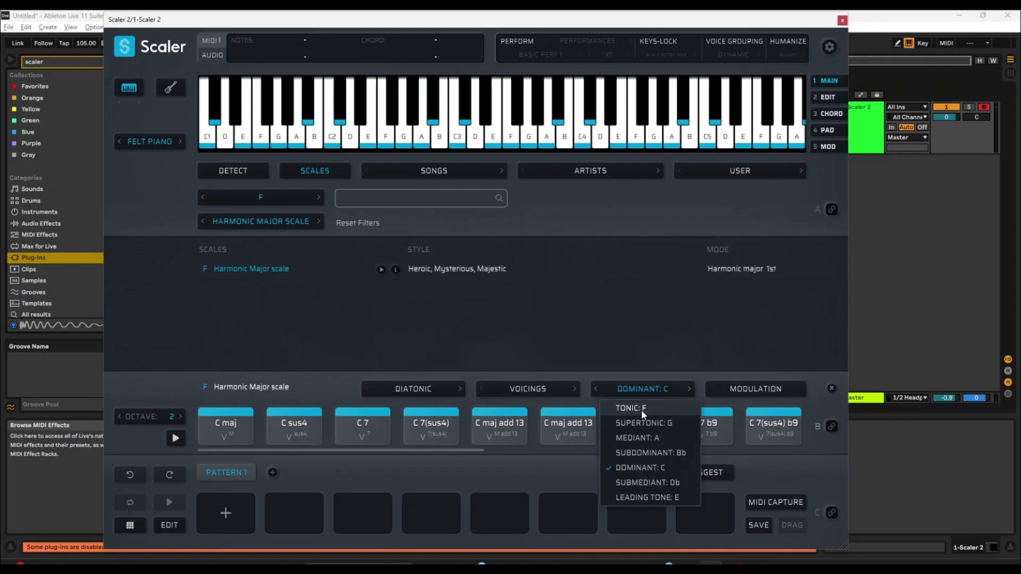
left_click(642, 410)
left_click(575, 422)
left_click(227, 422)
left_click(375, 433)
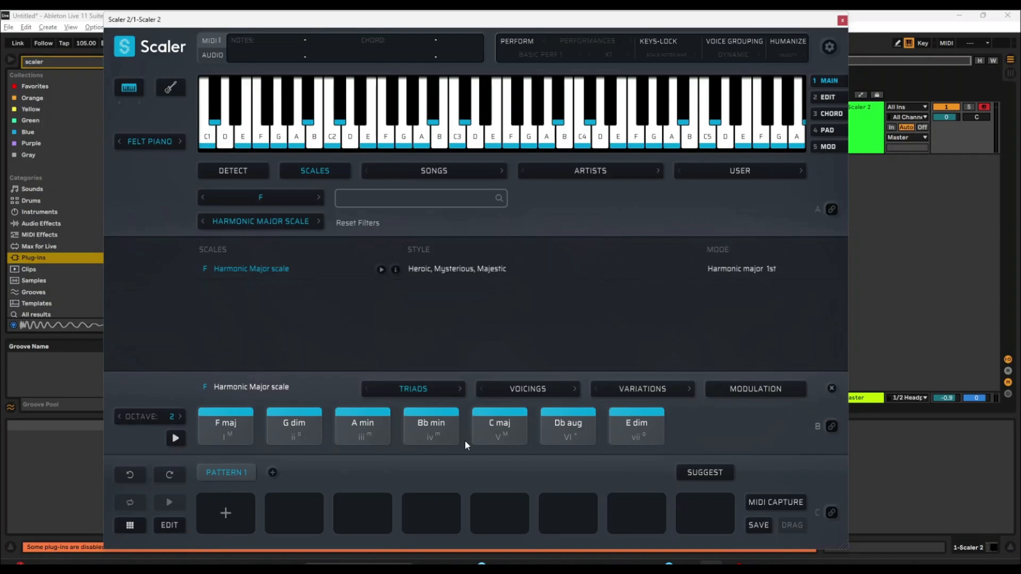
Enable MIDI binding for section B and play the F Harmonic Major triads, including Bb min, from the bound notes.
left_click(832, 427)
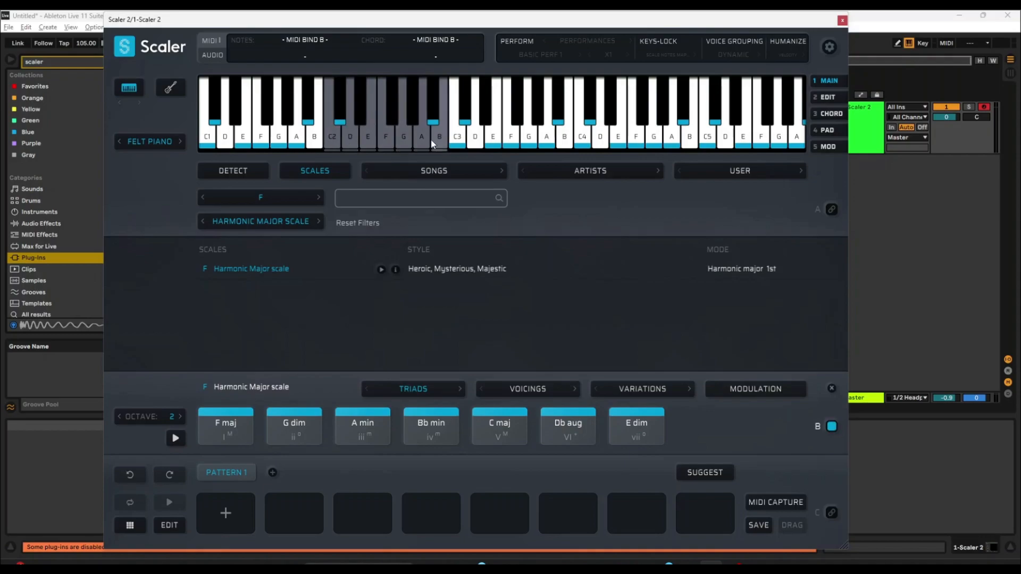
key("a")
key("f")
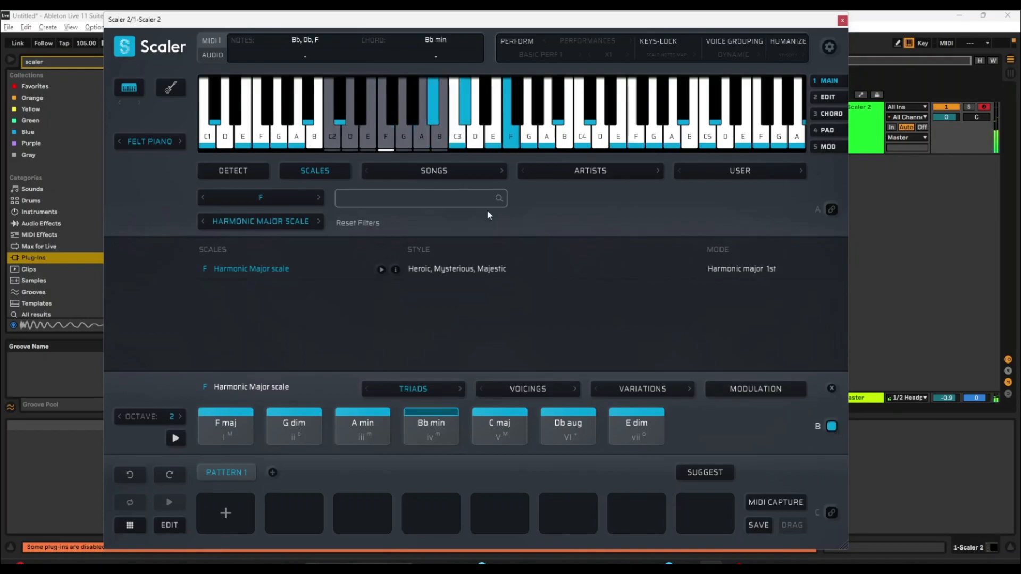
key("s")
key("d")
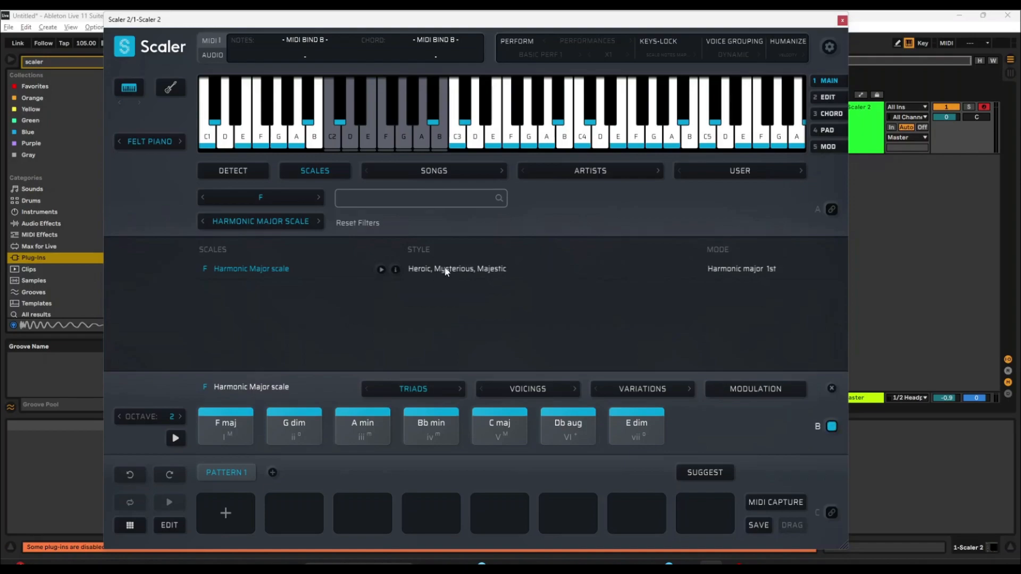
Change the internal sound to Celestial Existence and play the bound triads, including F maj, G dim and A min.
left_click(141, 143)
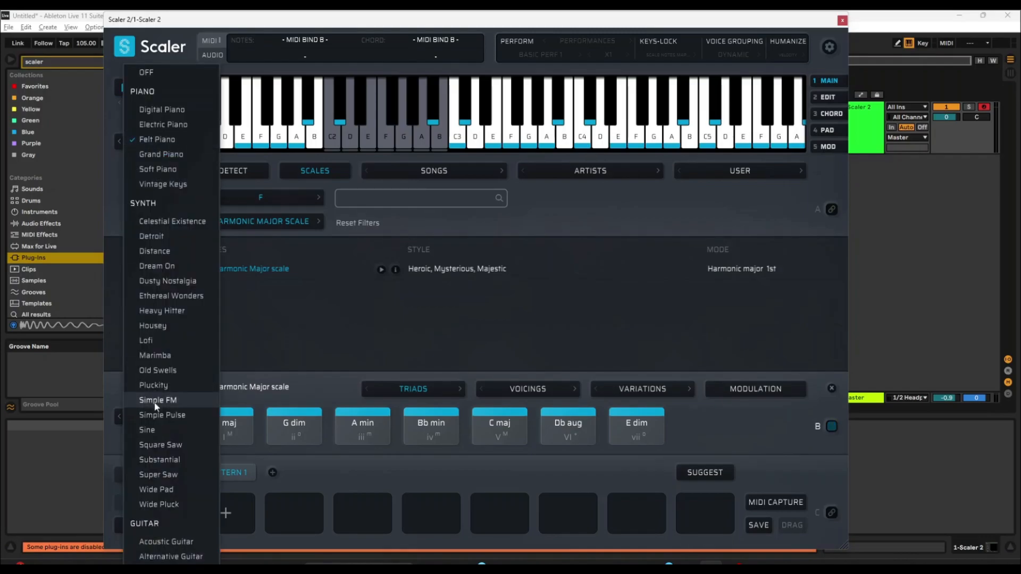
left_click(179, 223)
key("a")
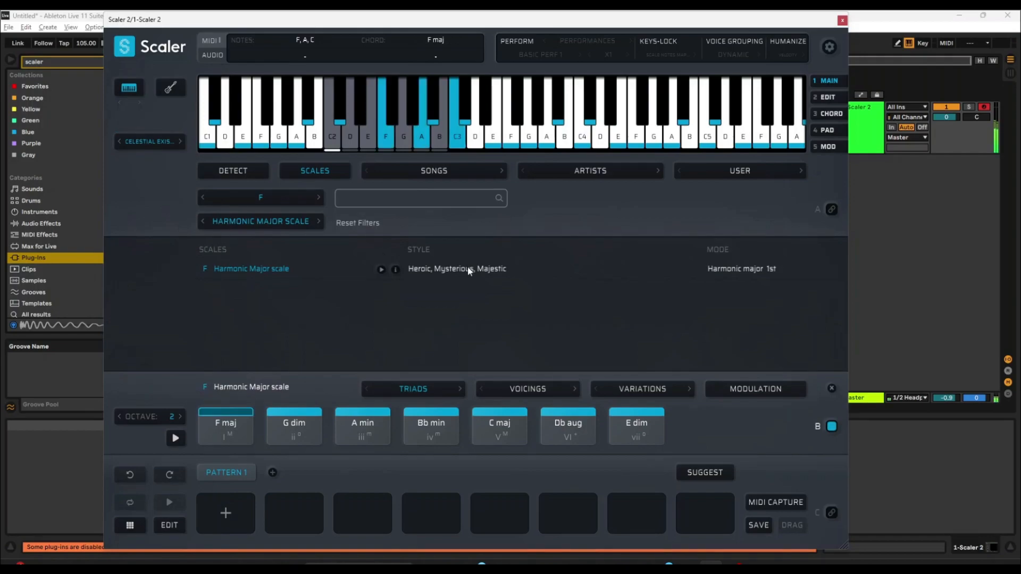
key("f")
key("s")
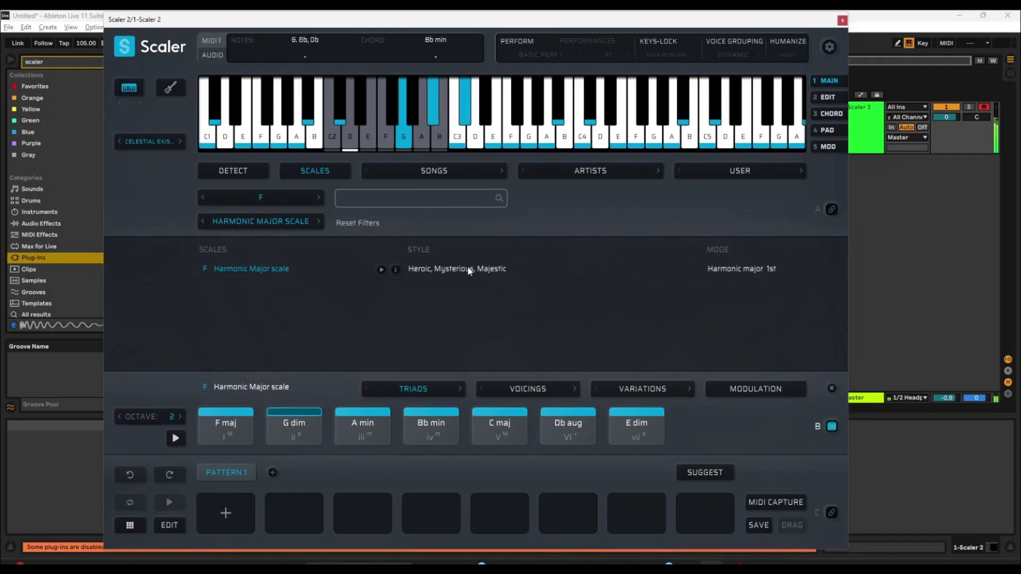
key("g")
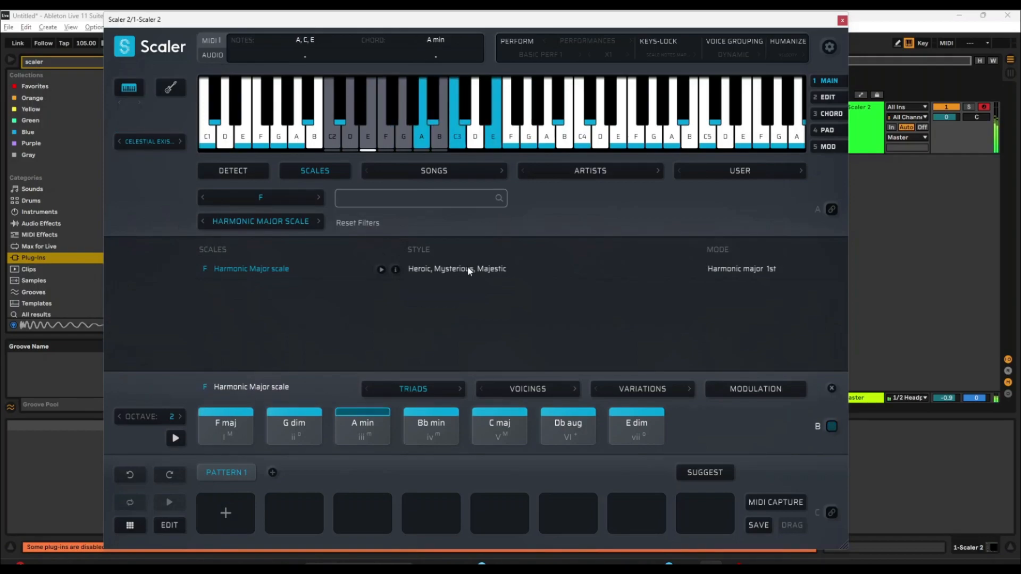
key("j")
key("f")
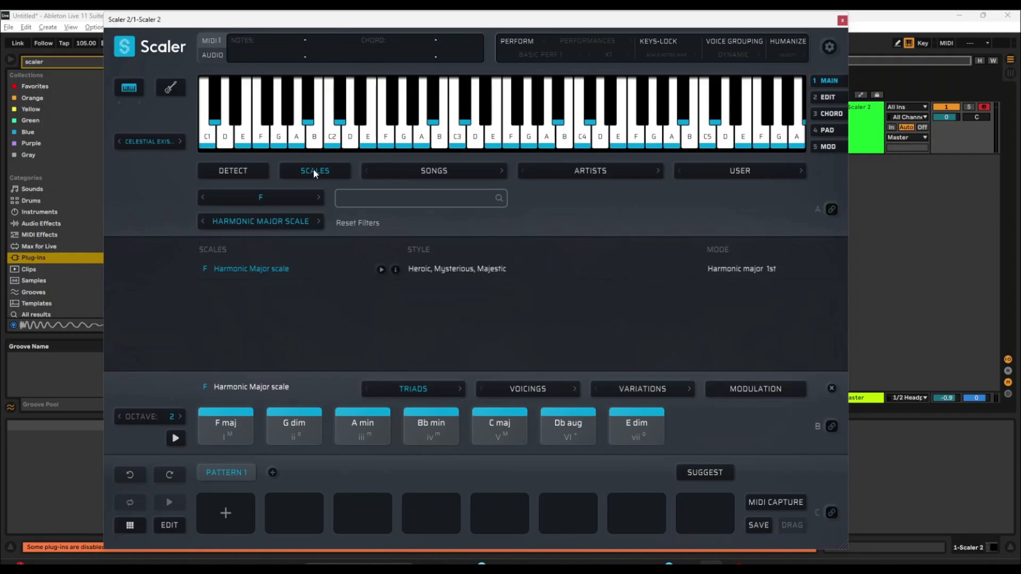
Load the 70s Funk & Soul 1 chord set from the song library.
left_click(429, 176)
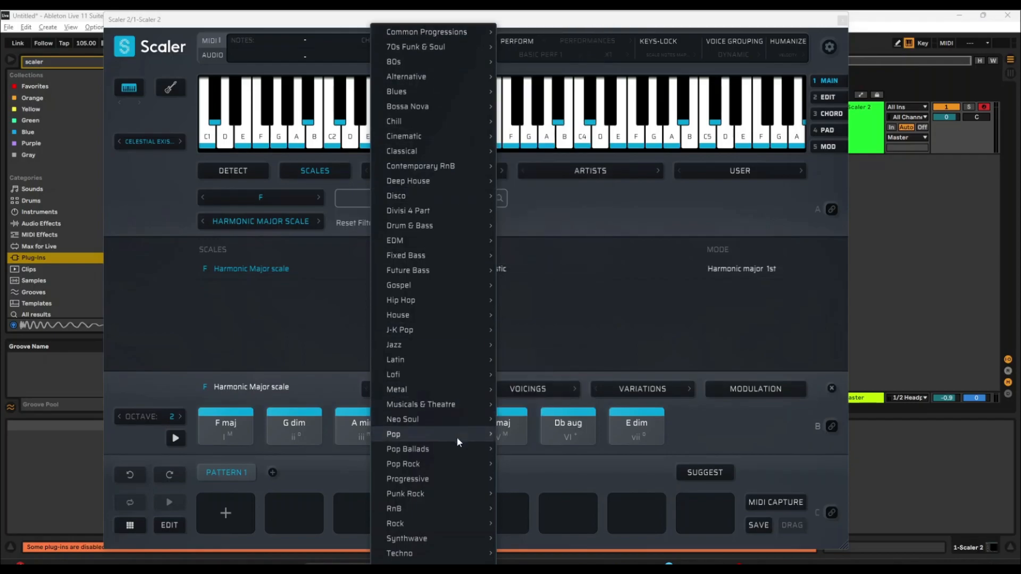
mouse_move(442, 81)
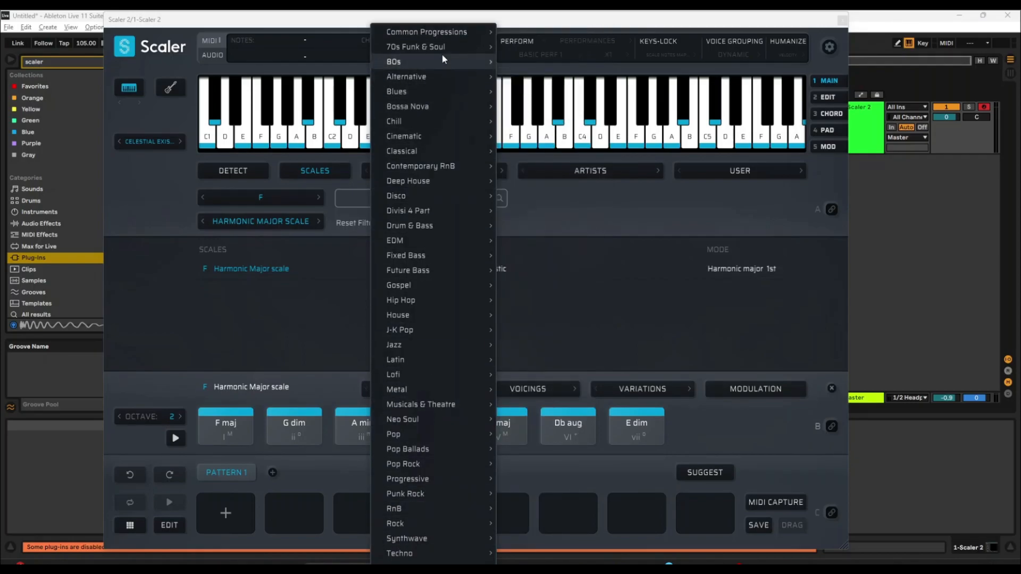
mouse_move(442, 51)
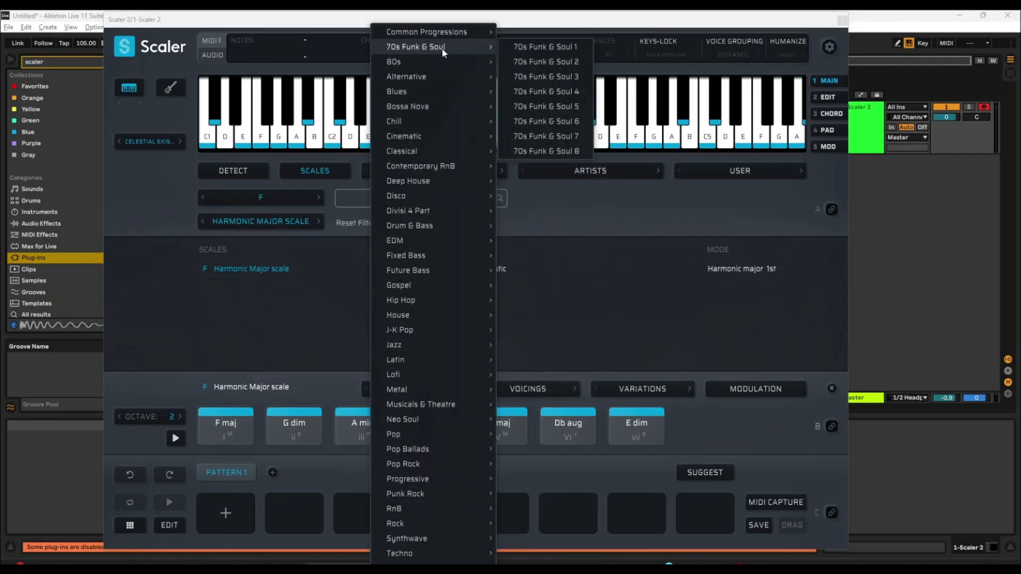
left_click(530, 52)
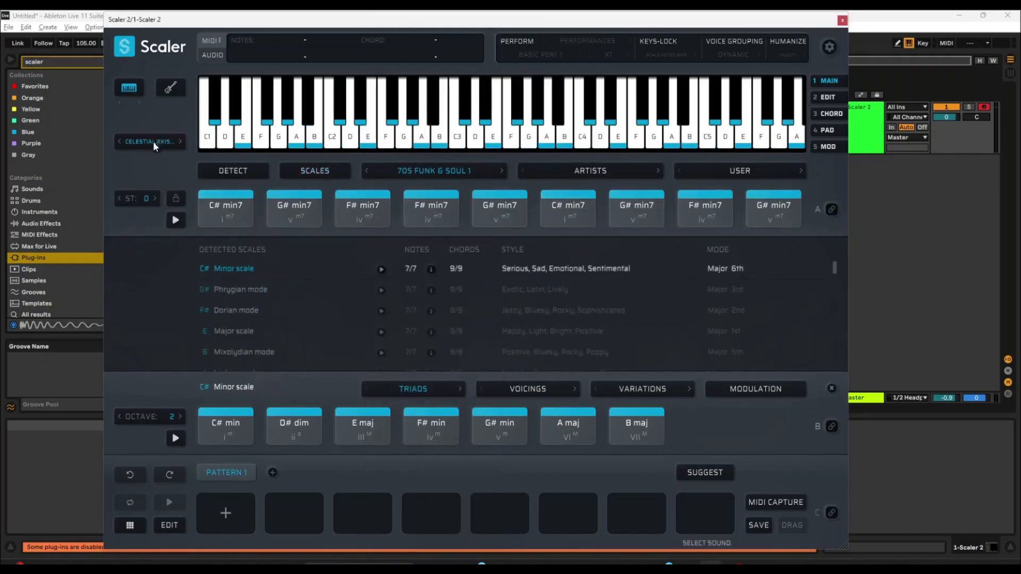
Change the internal sound to Vintage Keys and audition the set's C# min7, G# min7 and F# min7 chords.
left_click(153, 142)
left_click(162, 102)
left_click(294, 209)
left_click(232, 206)
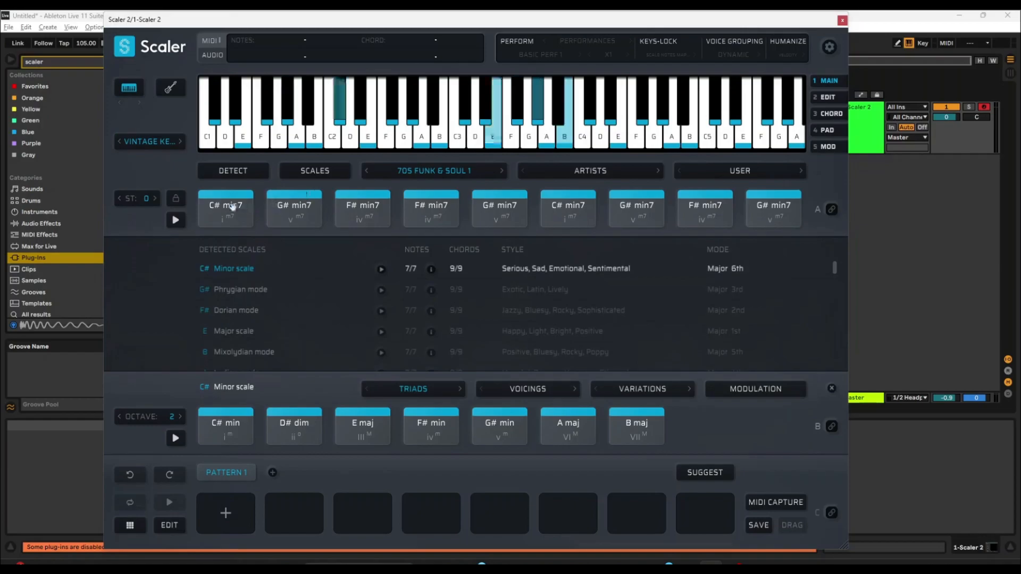
left_click(416, 209)
left_click(770, 222)
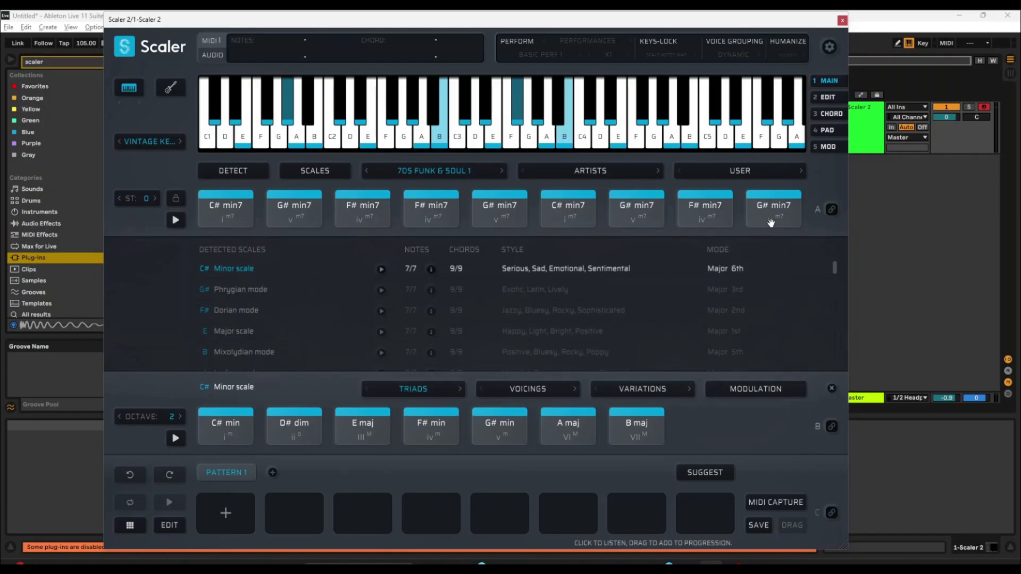
left_click(224, 207)
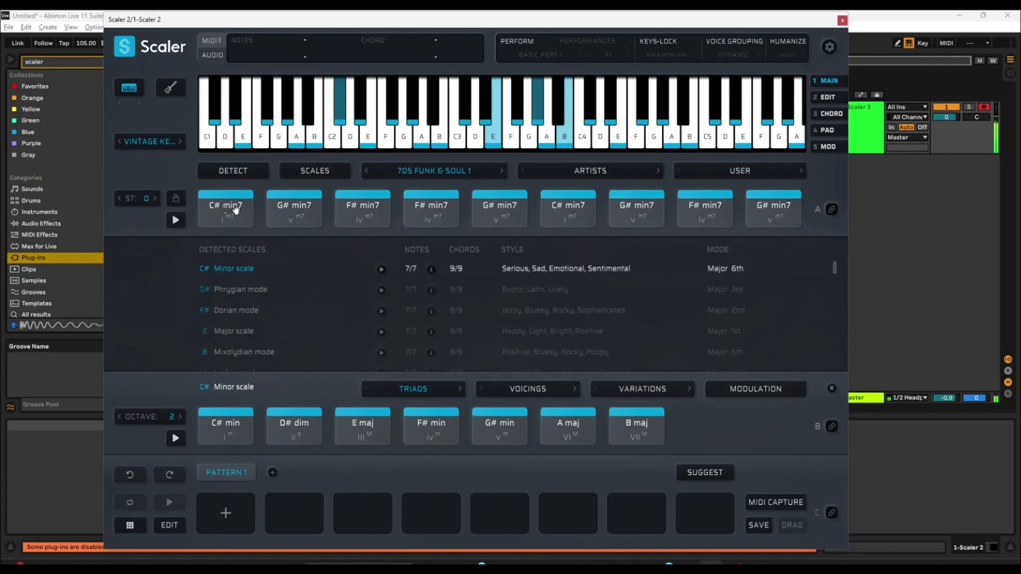
left_click(346, 204)
left_click(297, 210)
left_click(412, 213)
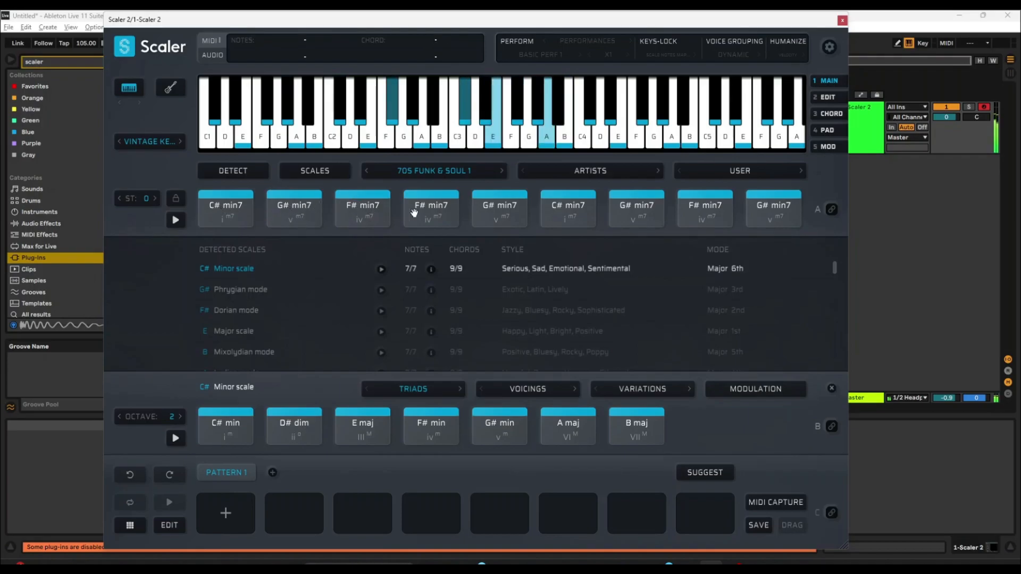
Enable MIDI binding for section A and play the 70s Funk & Soul 1 chords rhythmically from the bound notes.
left_click(832, 209)
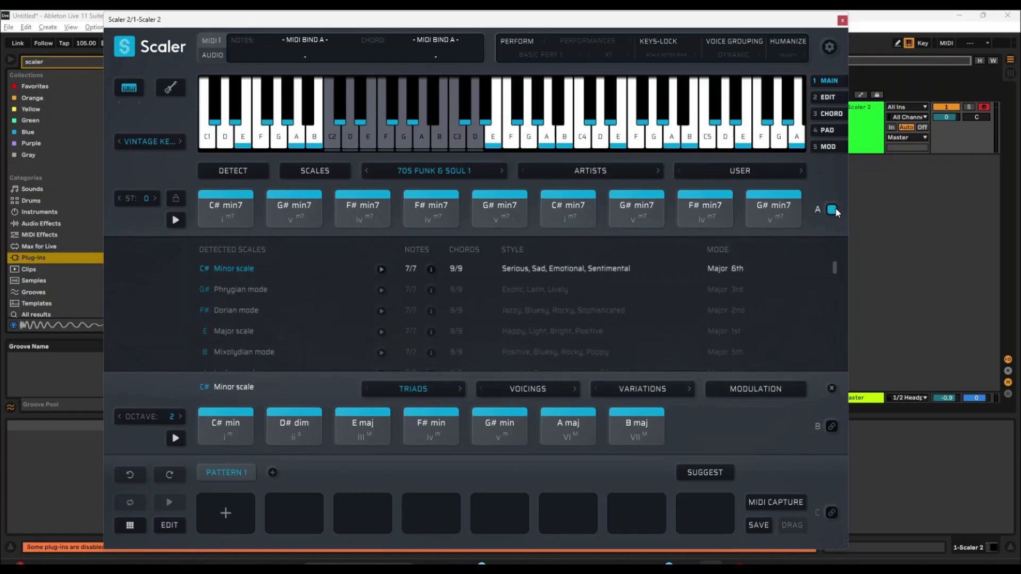
key("a")
key("a")
key("a")
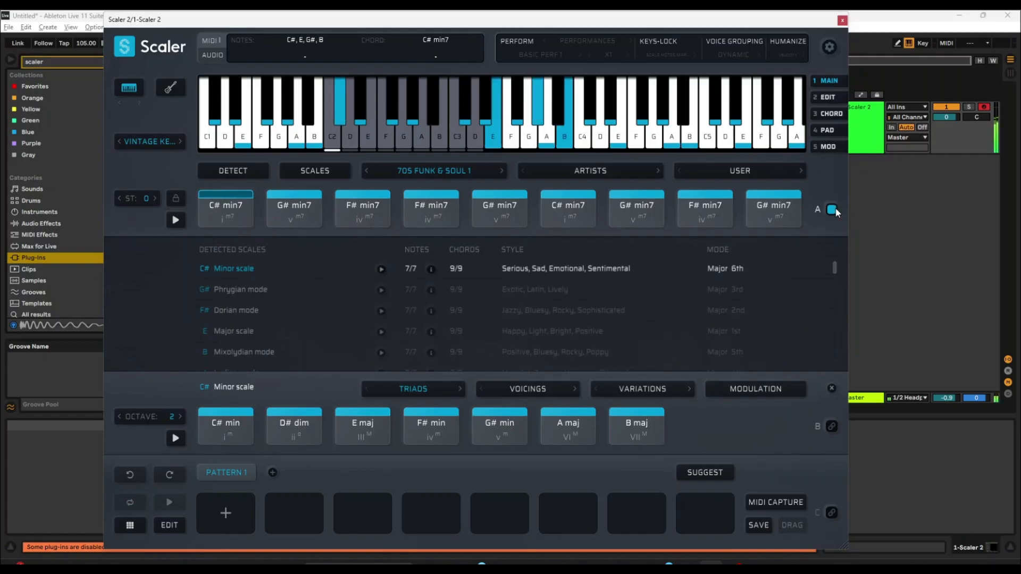
key("s")
key("s")
key("s")
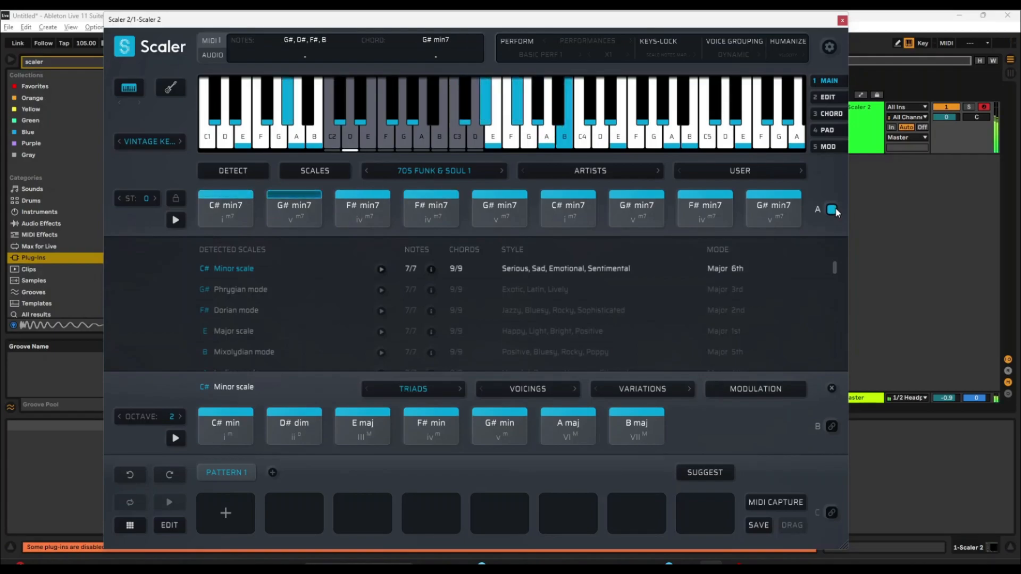
key("s")
key("g")
key("h")
key("j")
key("j")
key("k")
key("k")
key("k")
key("f")
key("k")
key("d")
key("f")
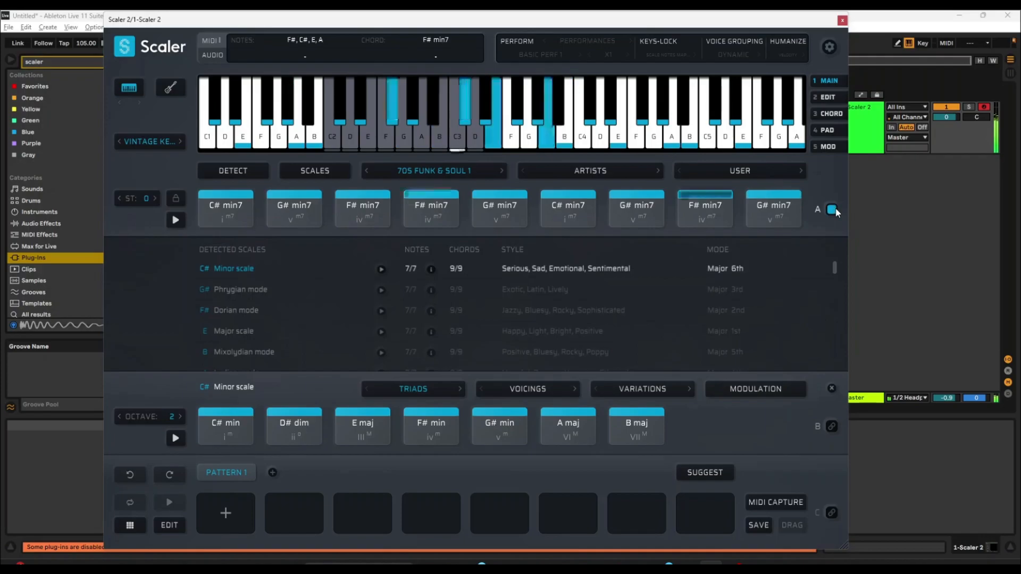
key("s")
key("a")
key("a")
key("a")
key("a")
key("s")
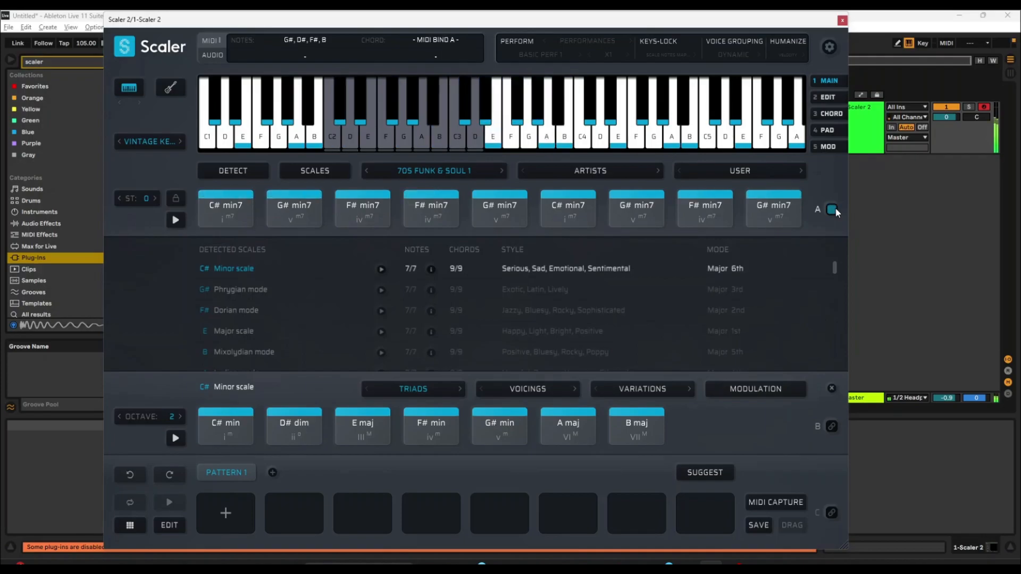
Load the 70s Funk & Soul 2 chord set and advance through sets 3, 4 and 5.
left_click(459, 169)
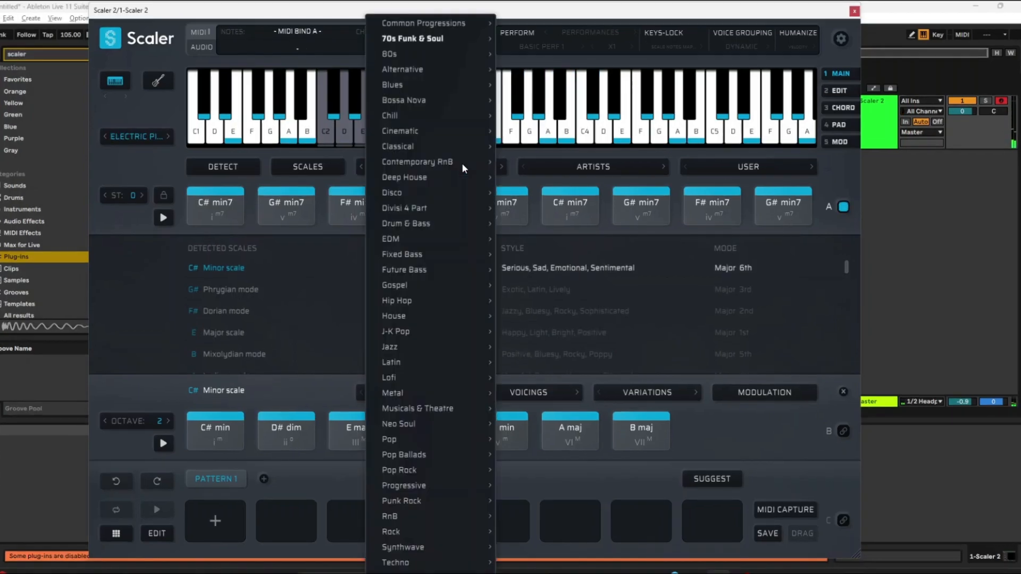
mouse_move(467, 37)
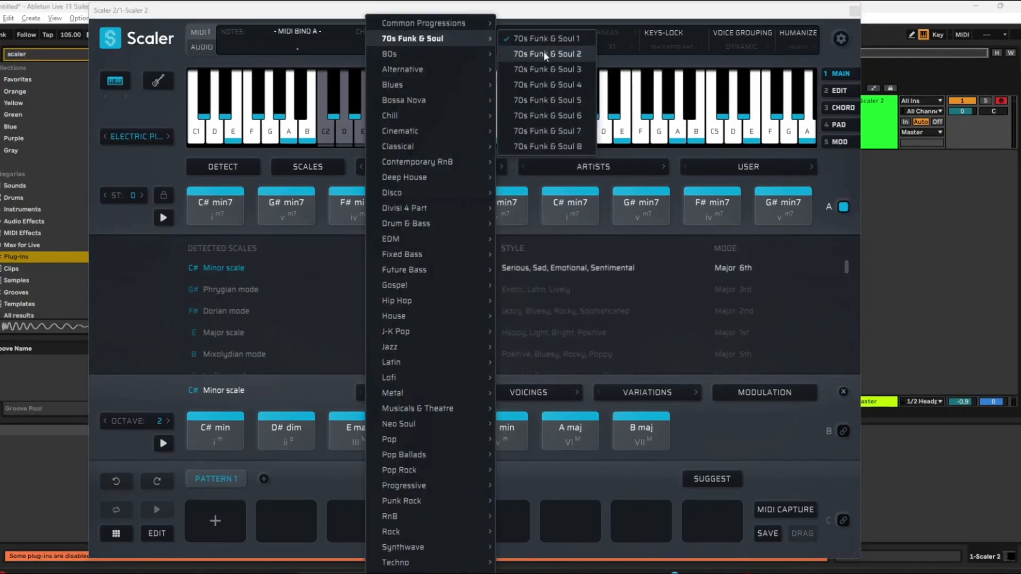
left_click(543, 53)
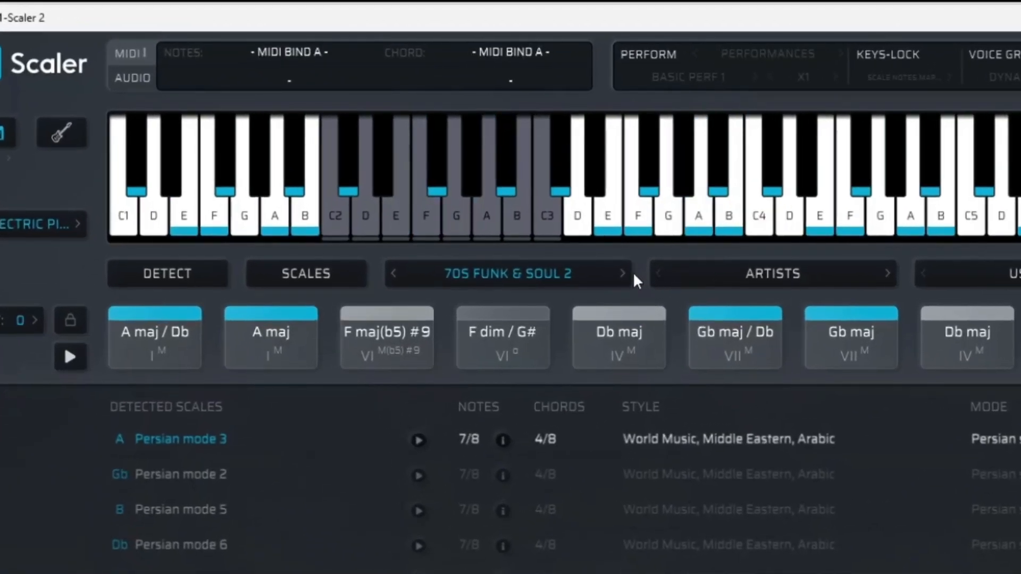
left_click(623, 273)
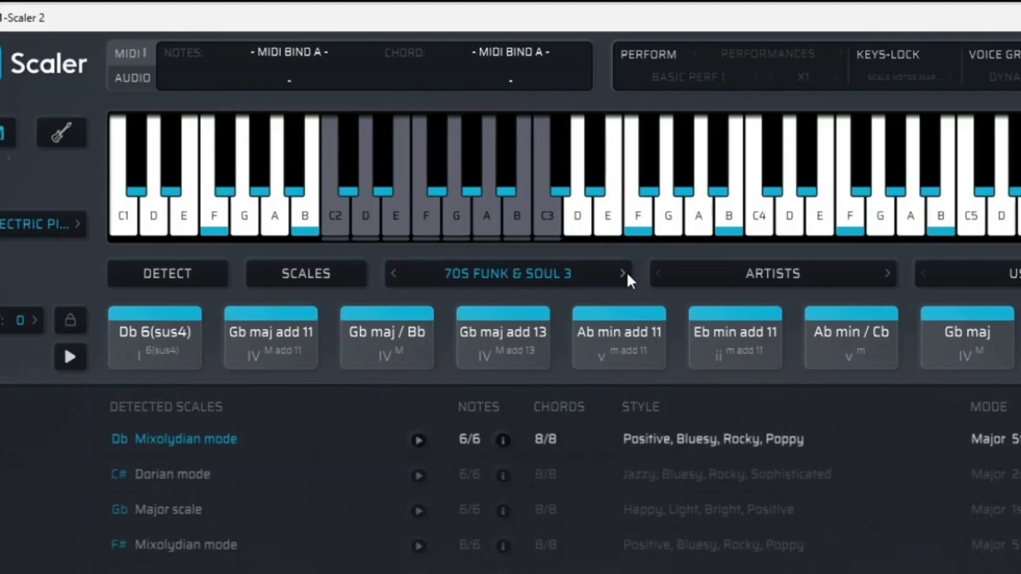
left_click(625, 274)
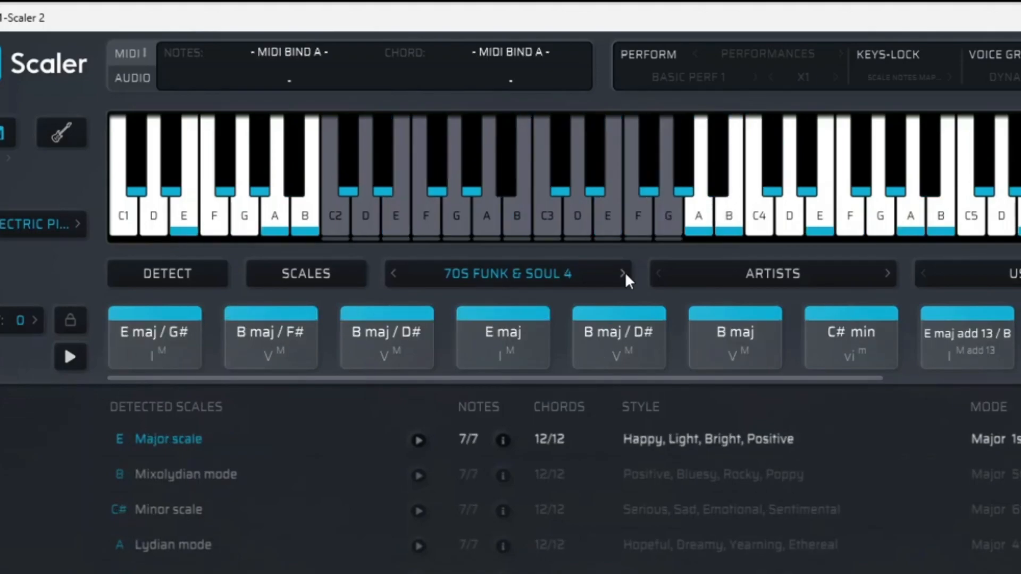
left_click(624, 273)
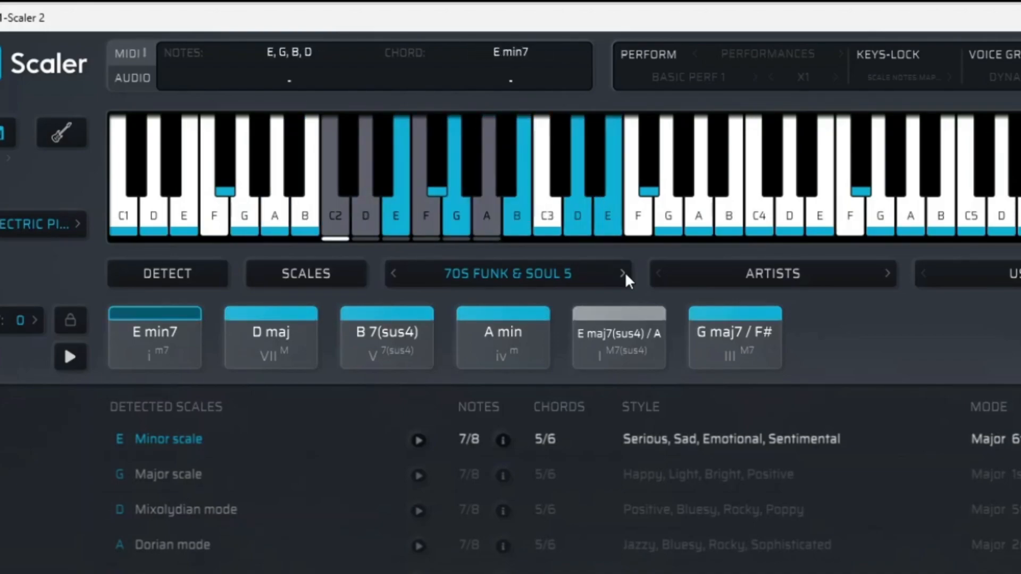
Load the Triads version of the i-VI-III-VII Ballad common progression and audition its A min chord.
left_click(625, 272)
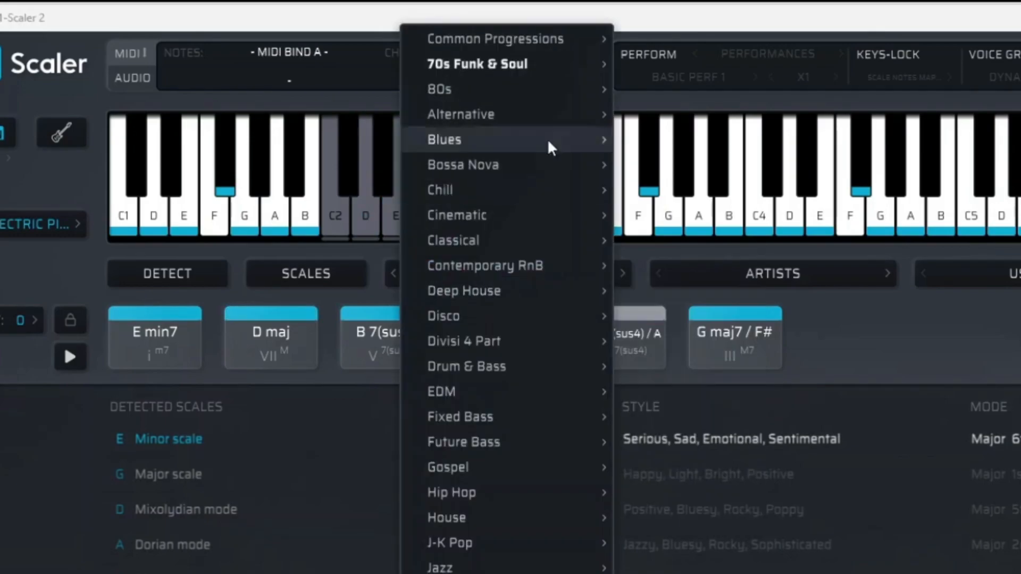
mouse_move(554, 42)
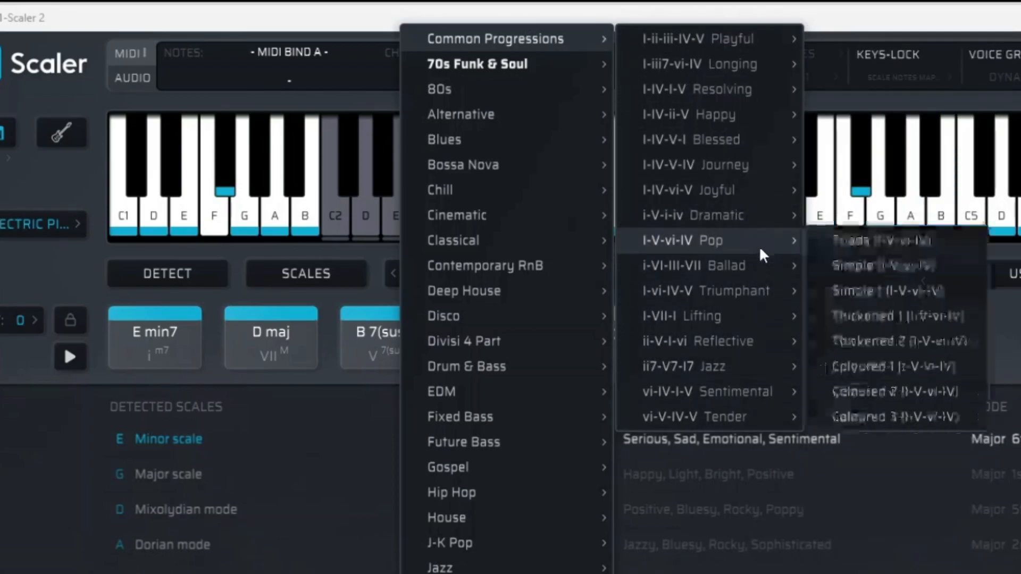
mouse_move(751, 266)
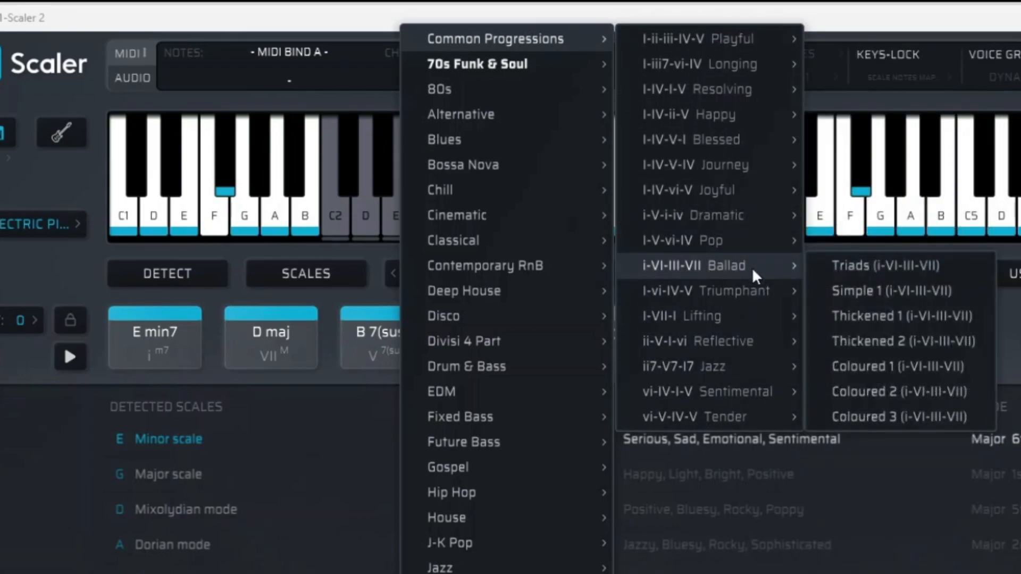
left_click(850, 264)
left_click(155, 340)
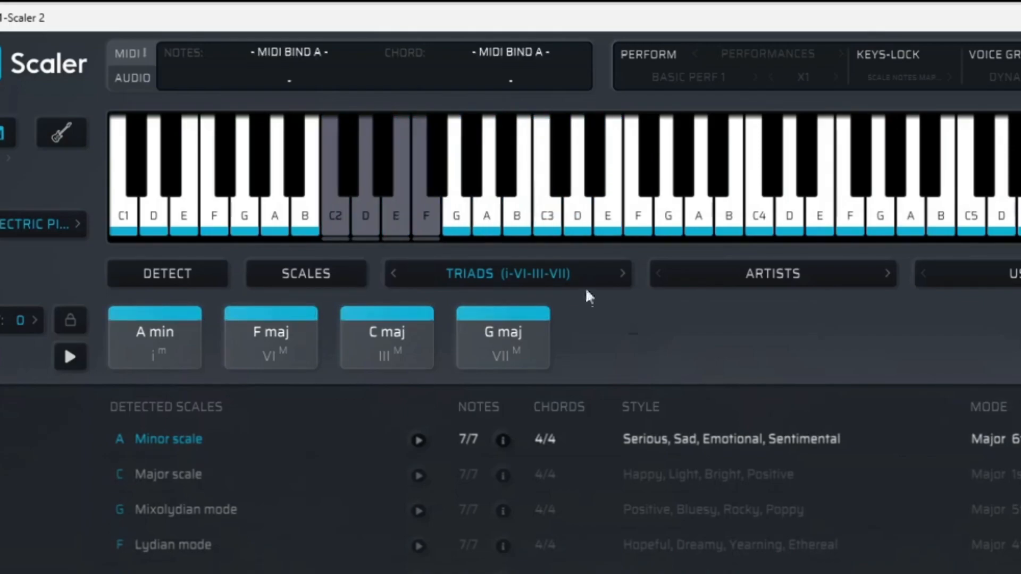
Load the Coloured 1 version of the I-V-vi-IV Pop common progression.
left_click(570, 271)
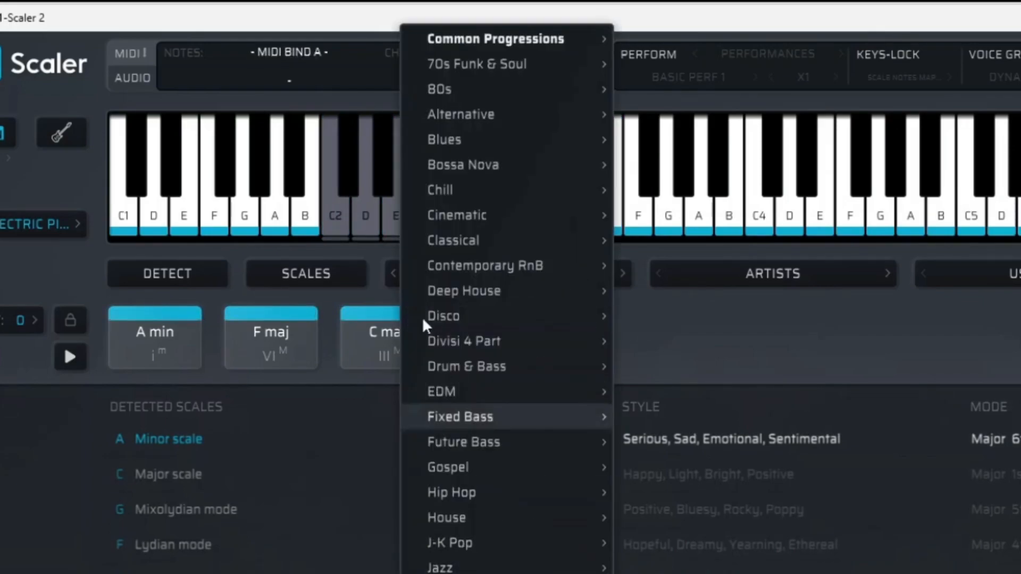
mouse_move(760, 326)
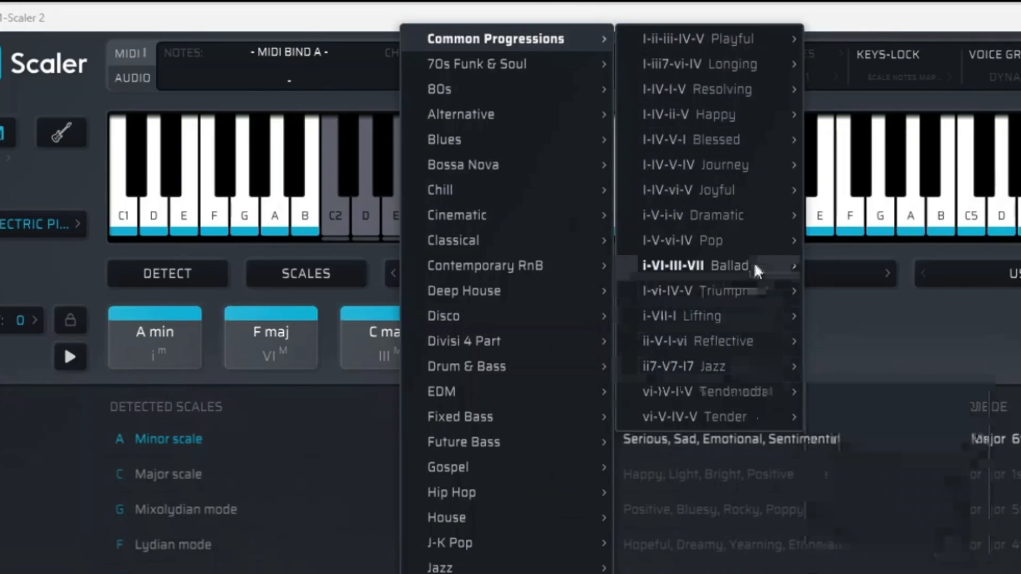
mouse_move(756, 238)
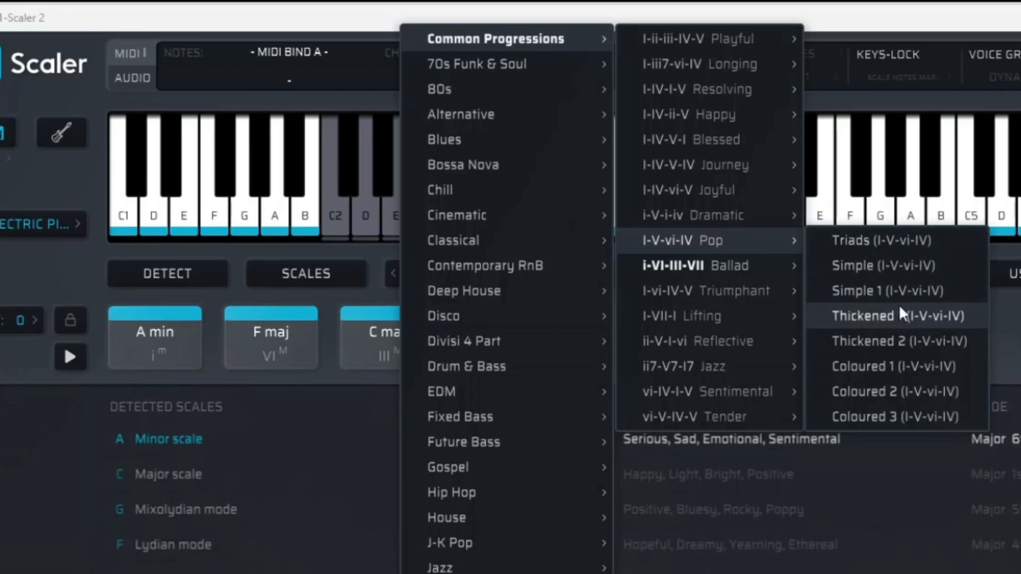
left_click(895, 366)
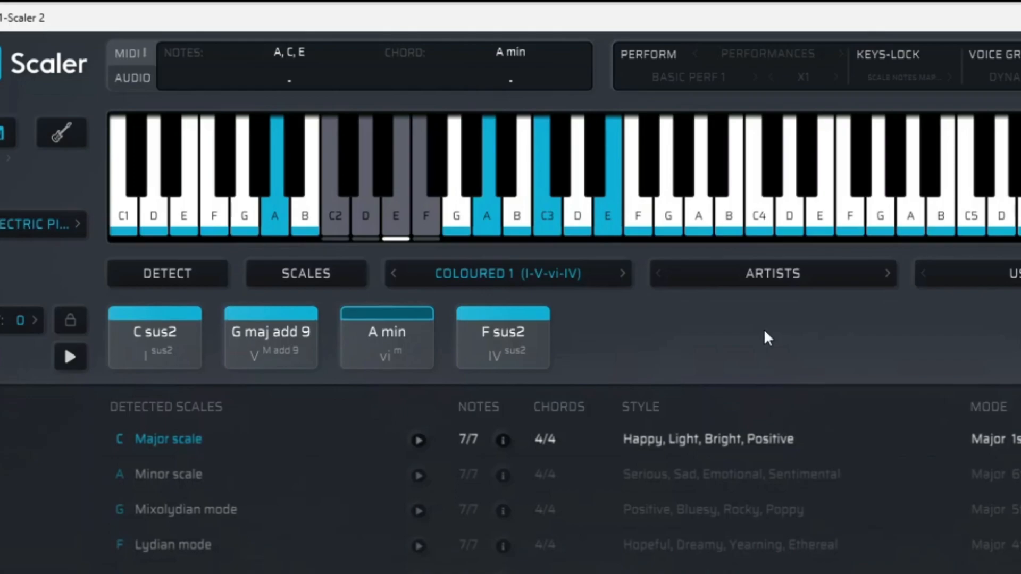
Load the Reunited chord set from the artist chord sets.
left_click(781, 274)
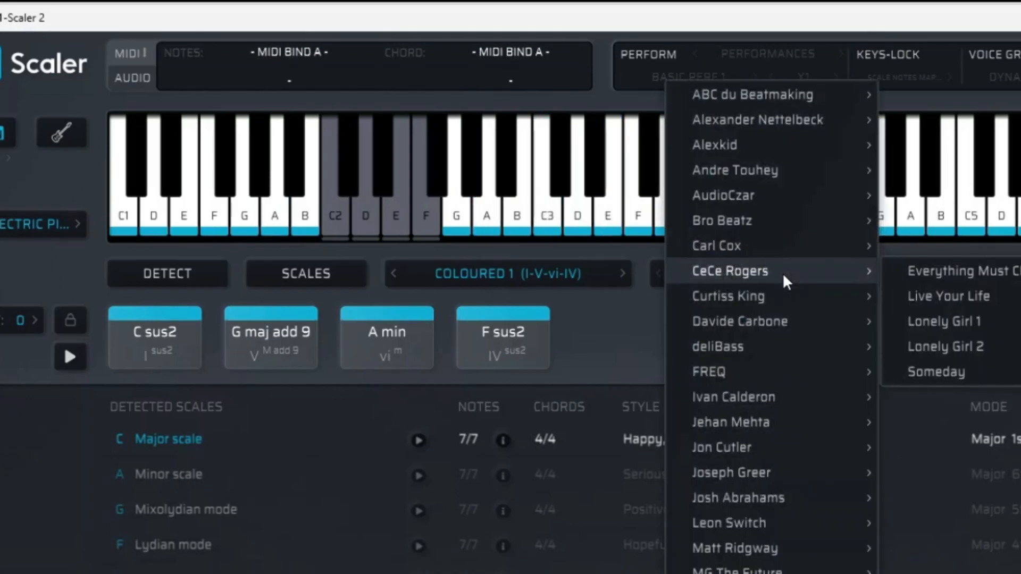
mouse_move(805, 372)
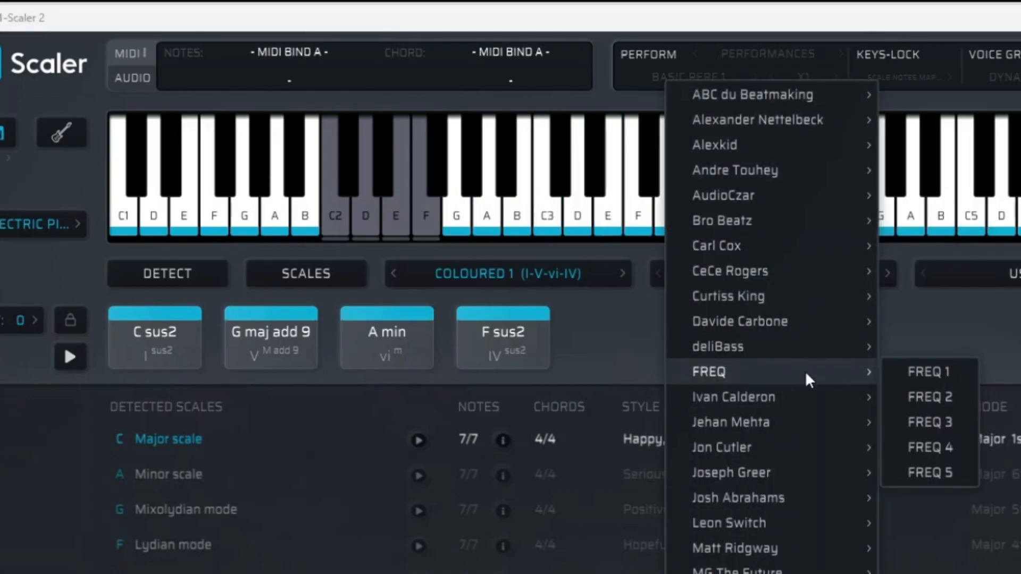
mouse_move(850, 398)
left_click(965, 521)
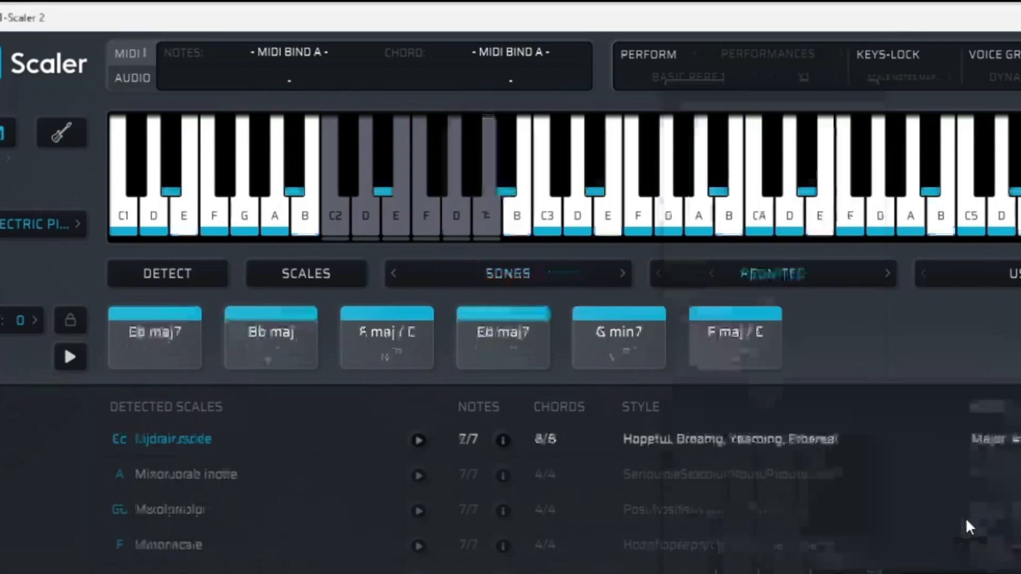
Audition the set's Eb maj7, Bb maj, F maj/C and G min7 chords in sequence, repeating the last two.
left_click(138, 334)
left_click(244, 349)
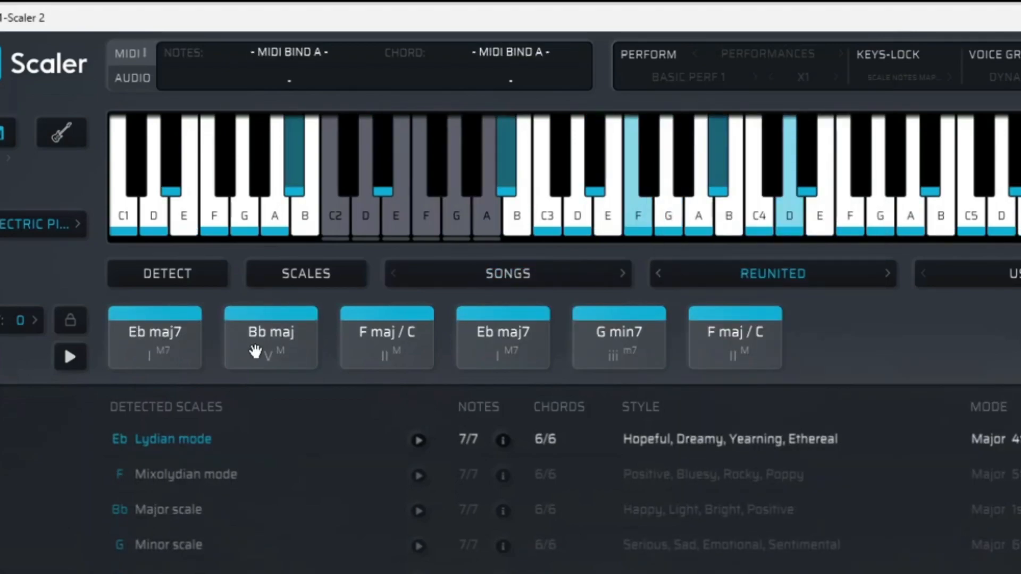
left_click(390, 352)
left_click(502, 347)
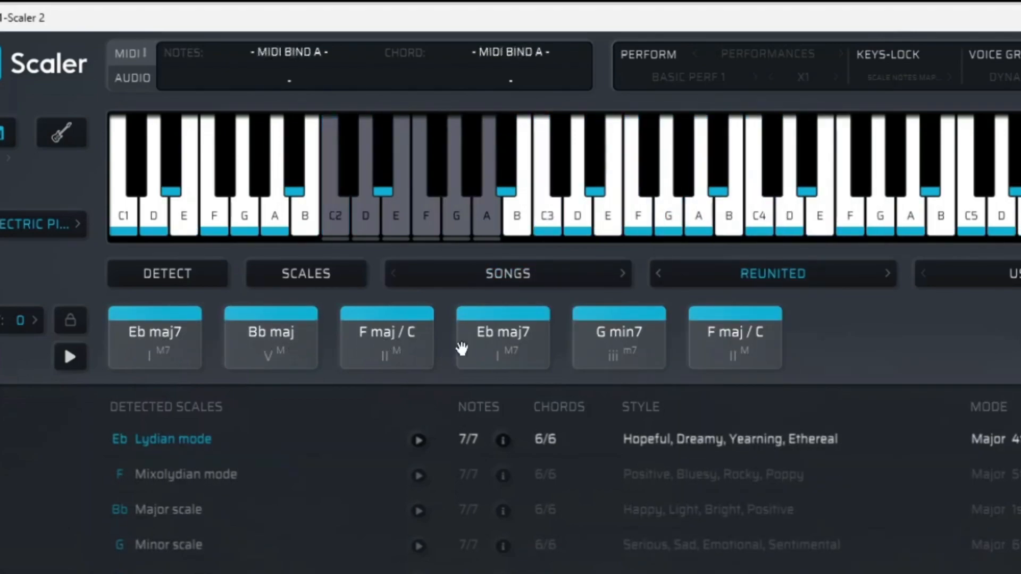
left_click(631, 351)
left_click(732, 339)
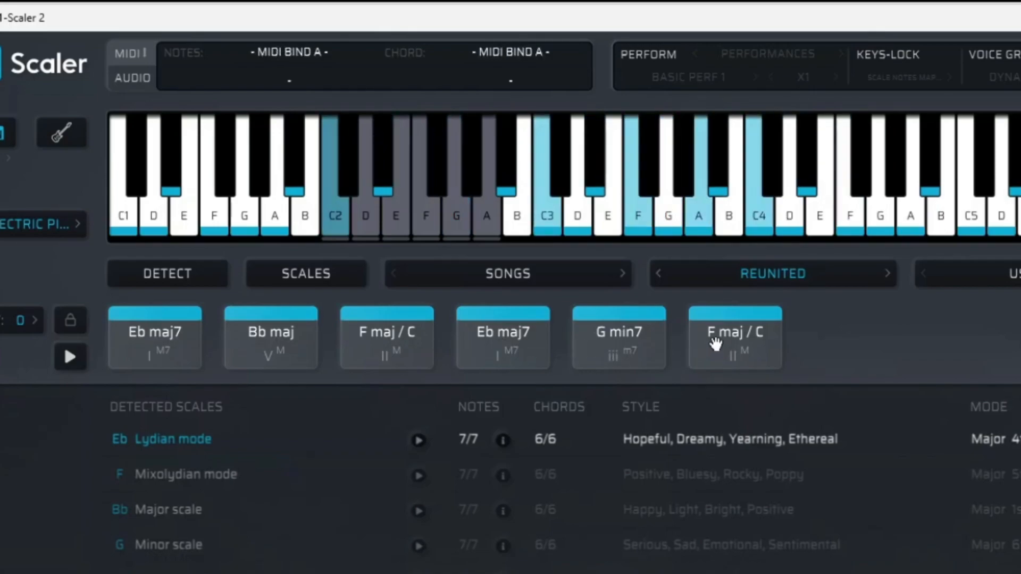
left_click(600, 349)
left_click(608, 355)
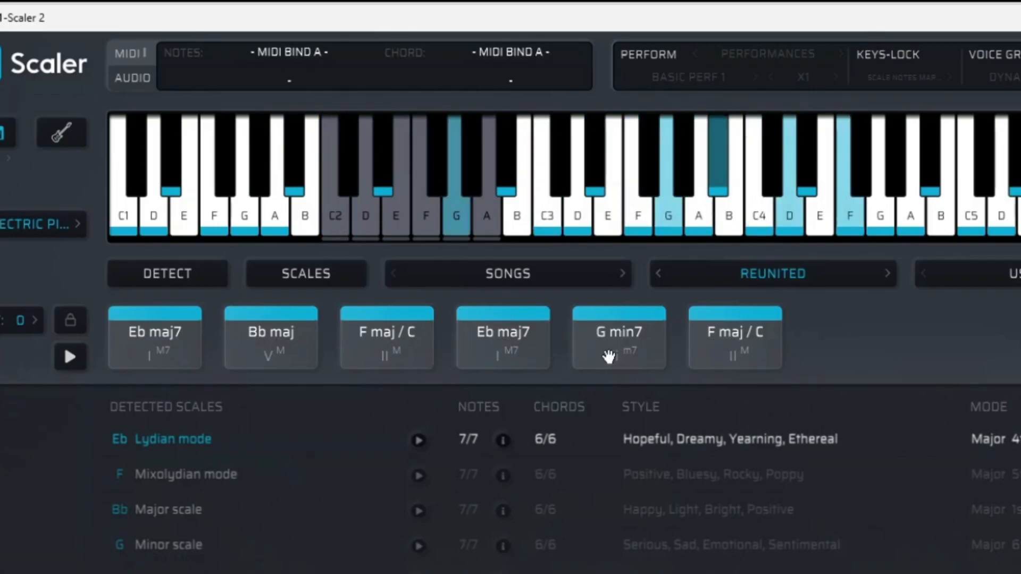
left_click(708, 339)
Load the MJ Cole 1 artist chord set and audition its Ab min11 chord.
left_click(805, 275)
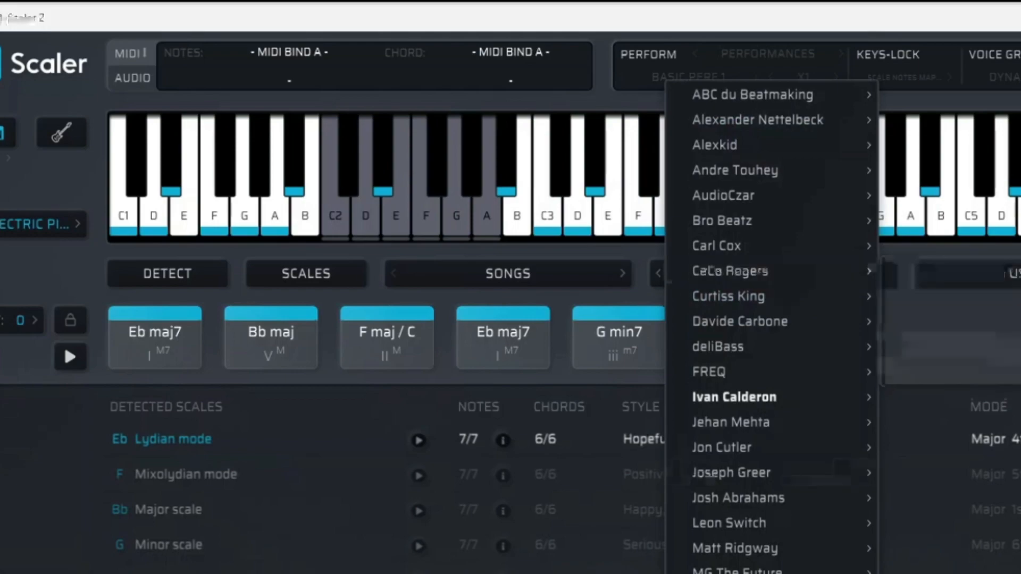
mouse_move(781, 296)
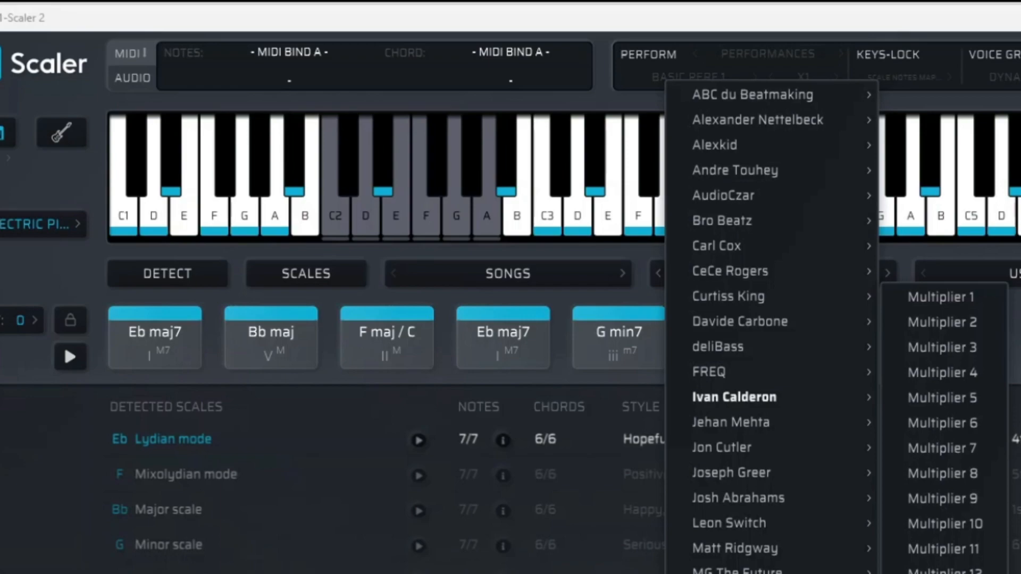
left_click(938, 573)
left_click(155, 346)
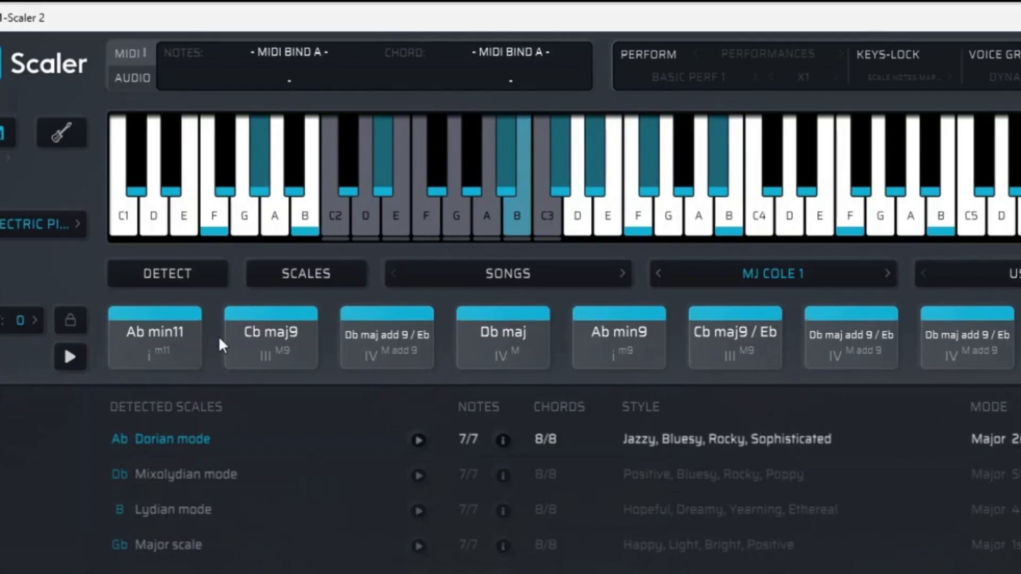
Load the Everything Must Change chord set by CeCe Rogers.
left_click(791, 273)
mouse_move(791, 272)
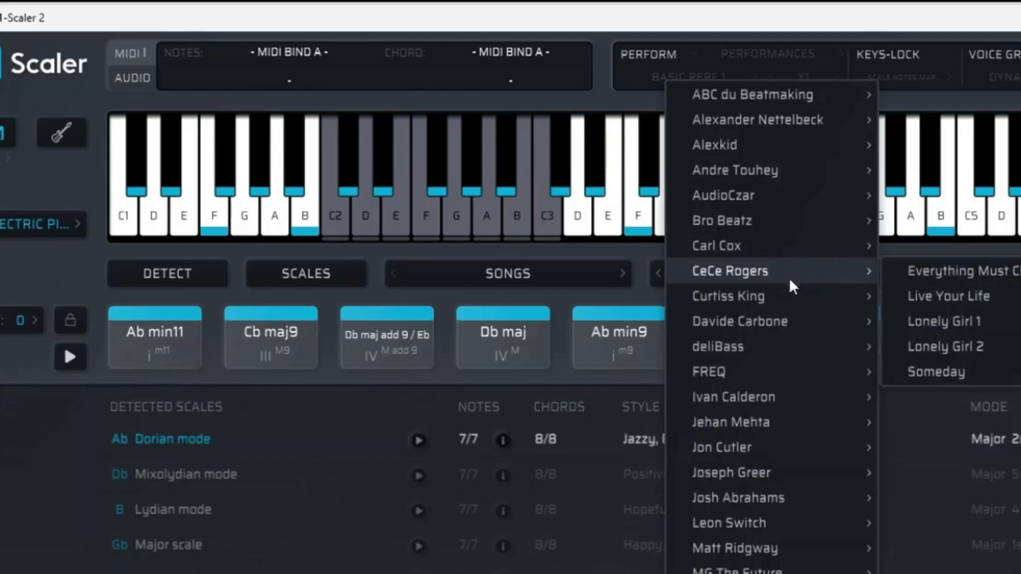
left_click(974, 266)
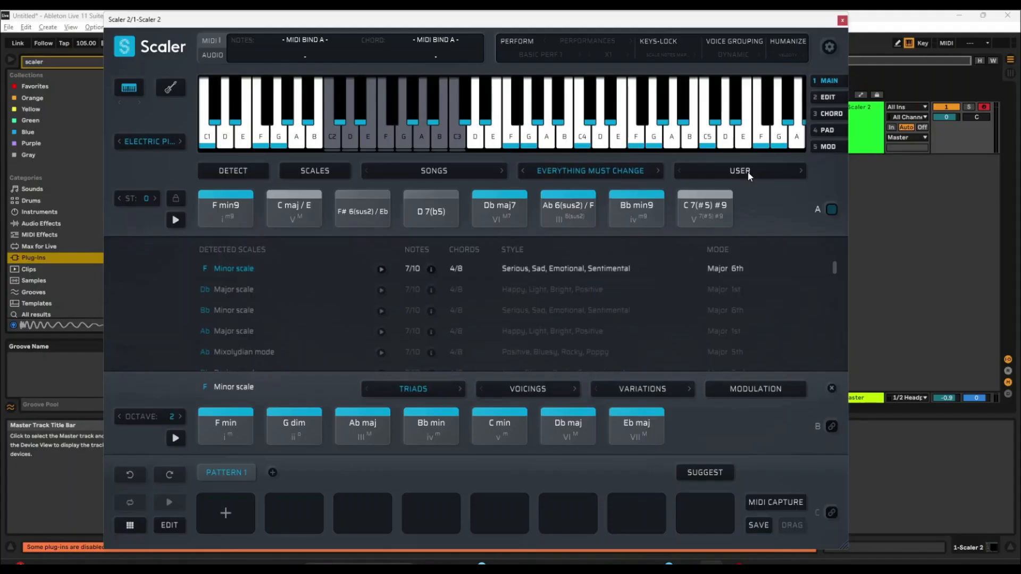
Look over the import, folder and export options for user chord sets.
left_click(1013, 271)
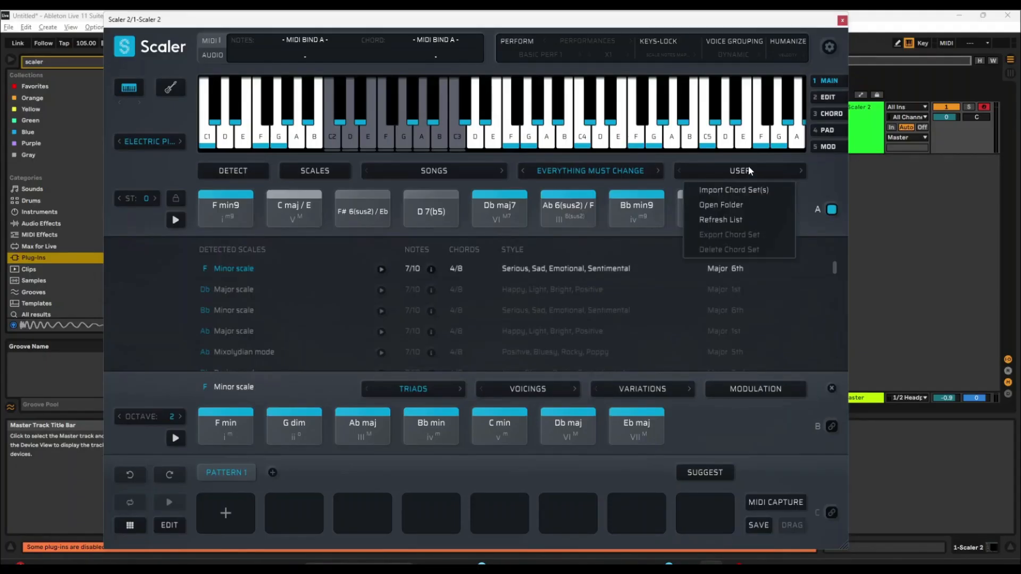
left_click(833, 172)
left_click(723, 476)
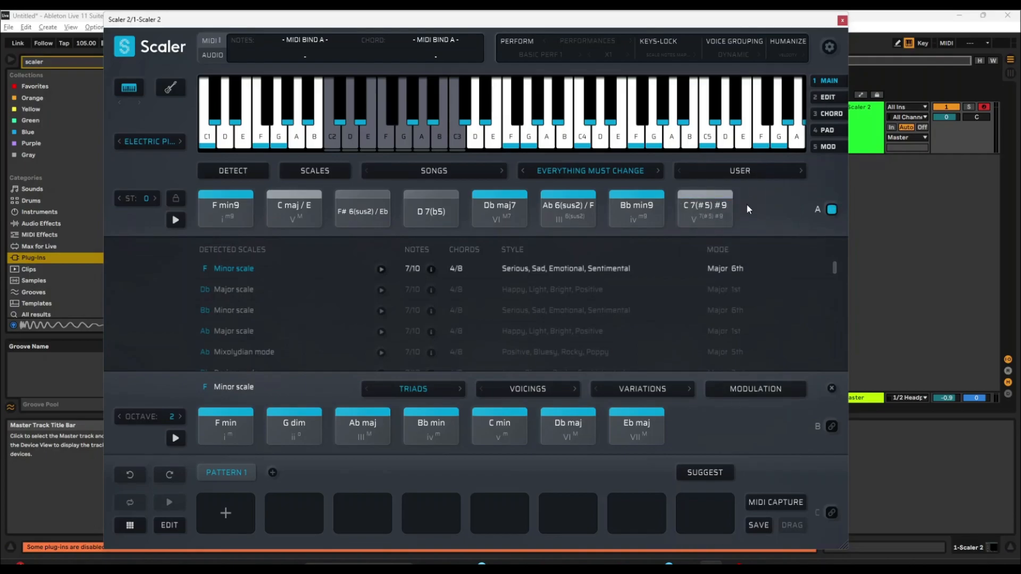
Copy all eight section A chords into Pattern 1 and save the full session to user content as mychords.
left_click(223, 198)
left_click_drag(223, 198, 223, 500)
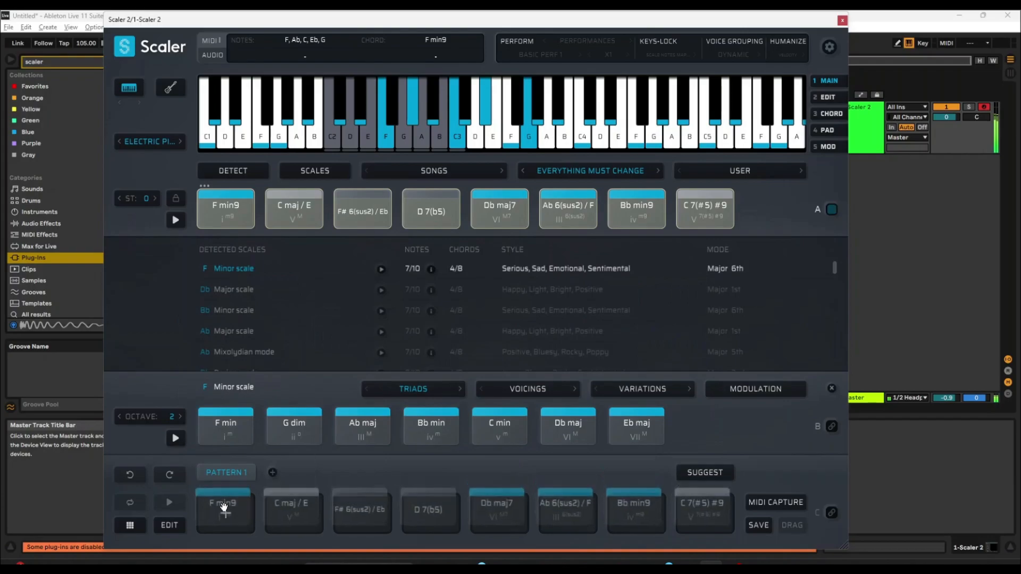
left_click(759, 524)
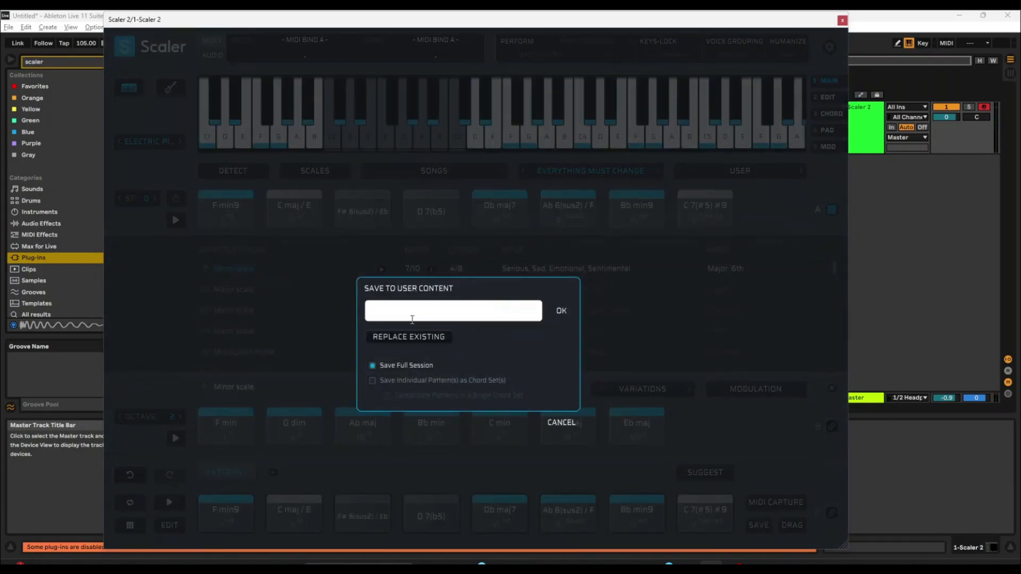
type("mychords")
key("Return")
Check the user content list for the saved mychords entry.
left_click(786, 176)
mouse_move(783, 264)
left_click(829, 267)
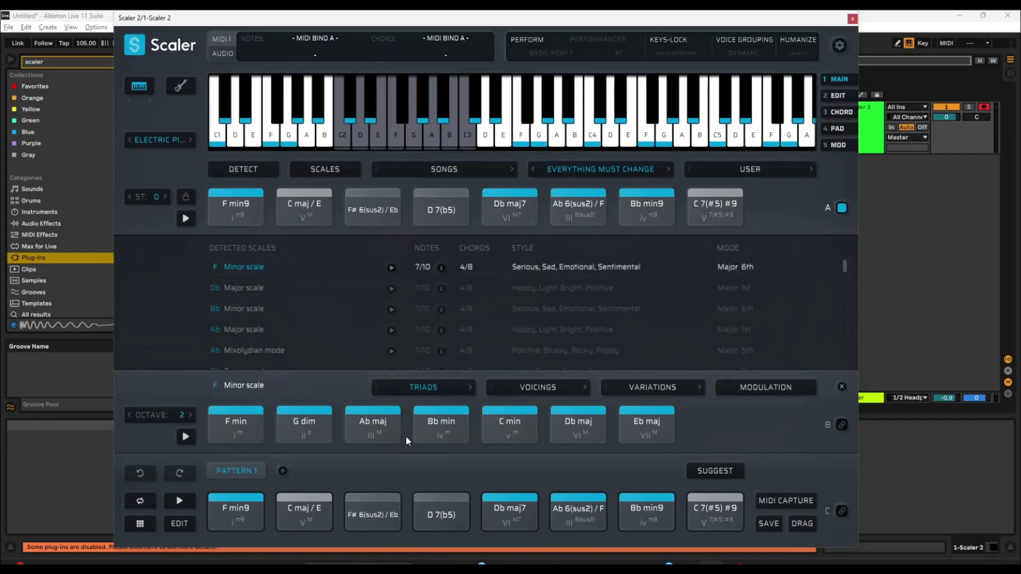
Audition the F min9 and C maj/E chords in Pattern 1.
left_click(209, 429)
left_click(277, 494)
left_click(221, 520)
left_click(300, 515)
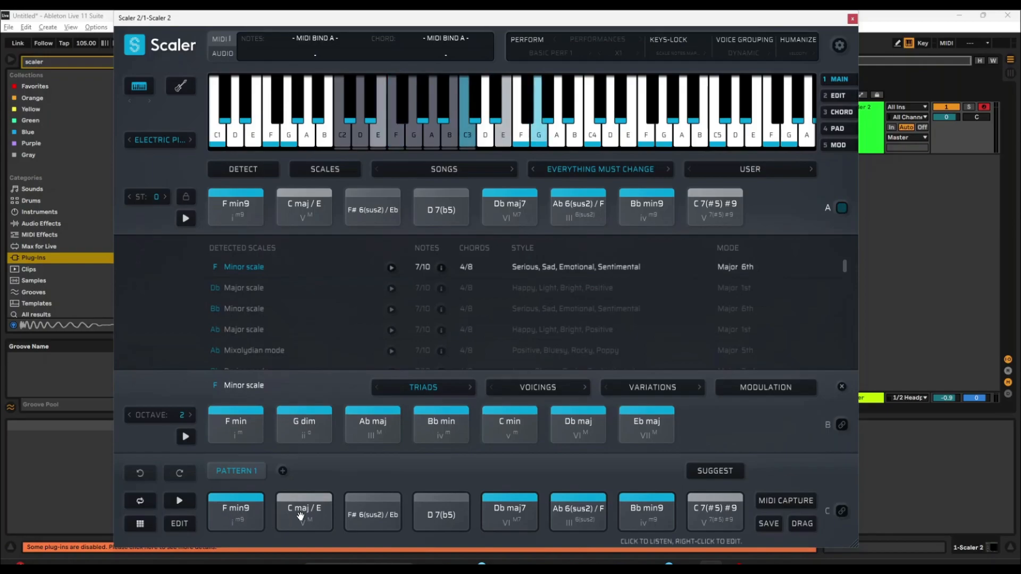
Reorder Pattern 1 by swapping F min9 with C maj/E, and Db maj7 with F min9.
left_click(238, 506)
left_click_drag(240, 507, 219, 512)
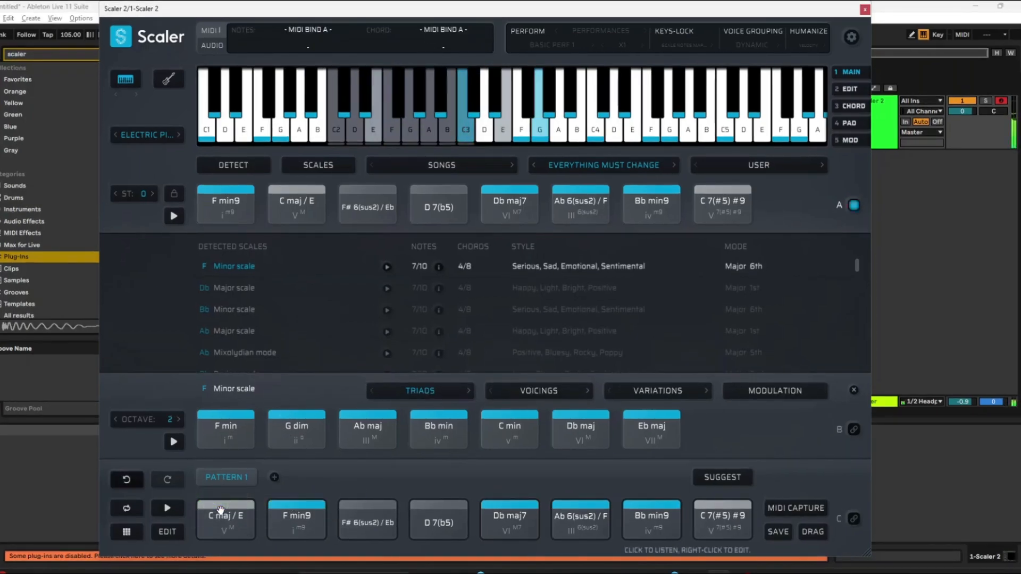
left_click(319, 513)
left_click_drag(502, 513, 274, 519)
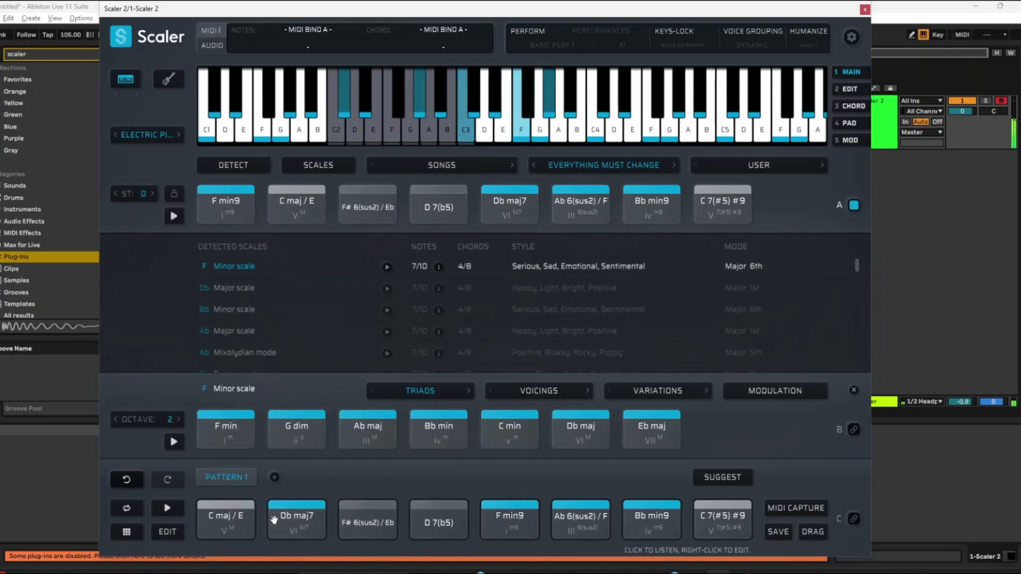
Remove the Ab 6(sus2)/F, F min9, Bb min9 and C 7(#5)#9 chords from Pattern 1.
left_click(591, 511)
right_click(592, 511)
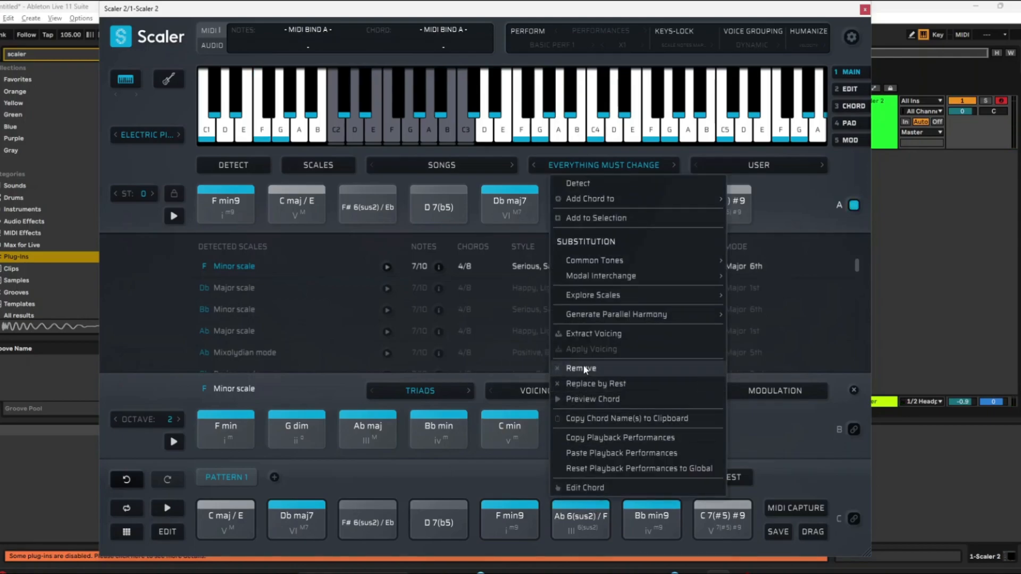
left_click(582, 366)
left_click(580, 518)
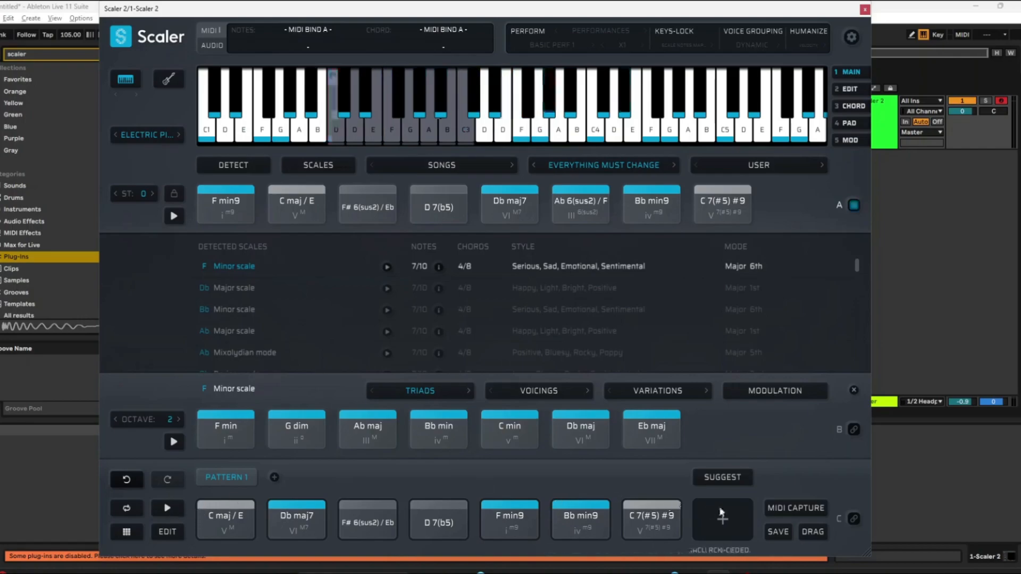
left_click(524, 511, "shift")
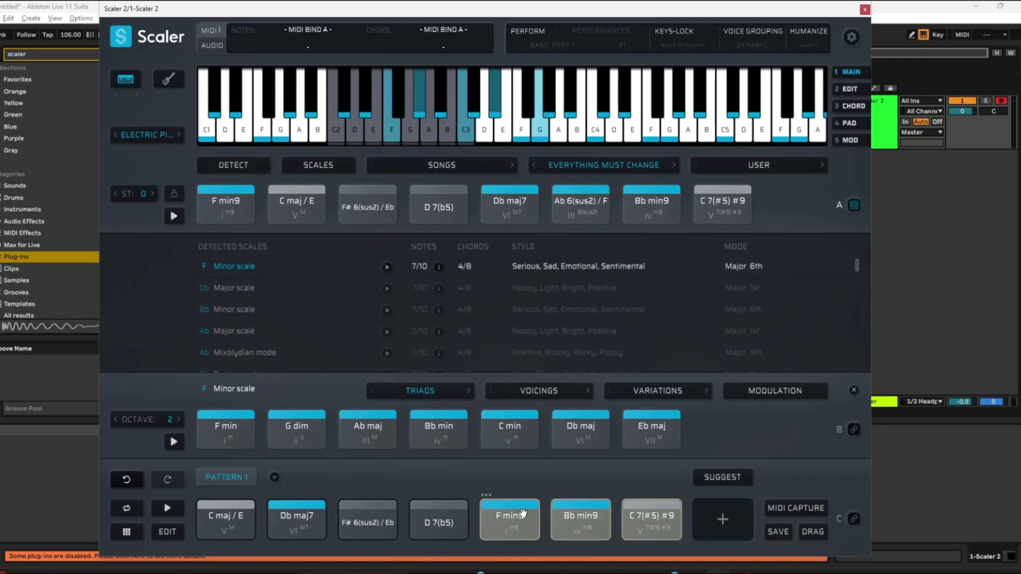
key("Delete")
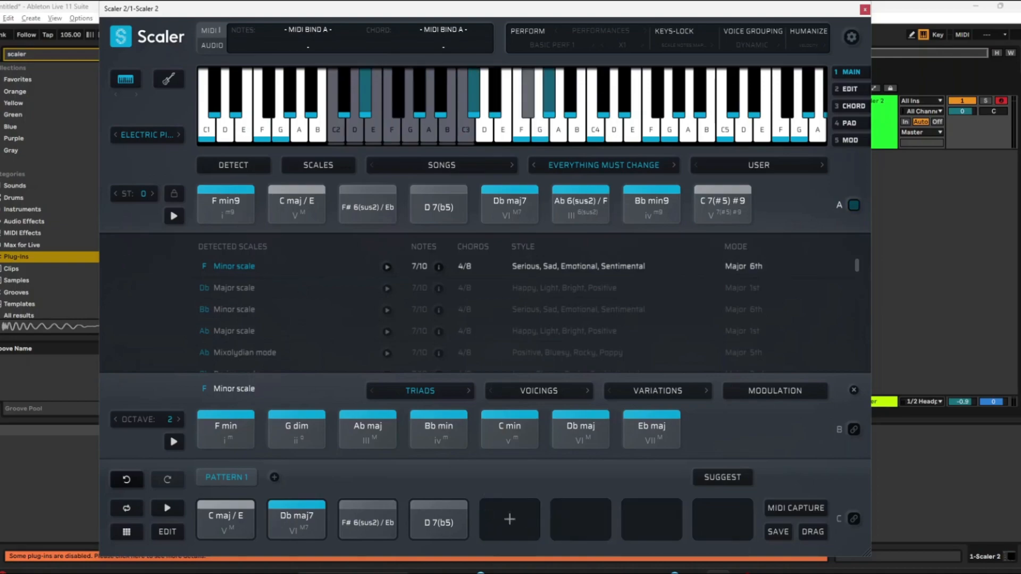
Preview the Pattern 1 progression and set it playing in a loop.
left_click(169, 510)
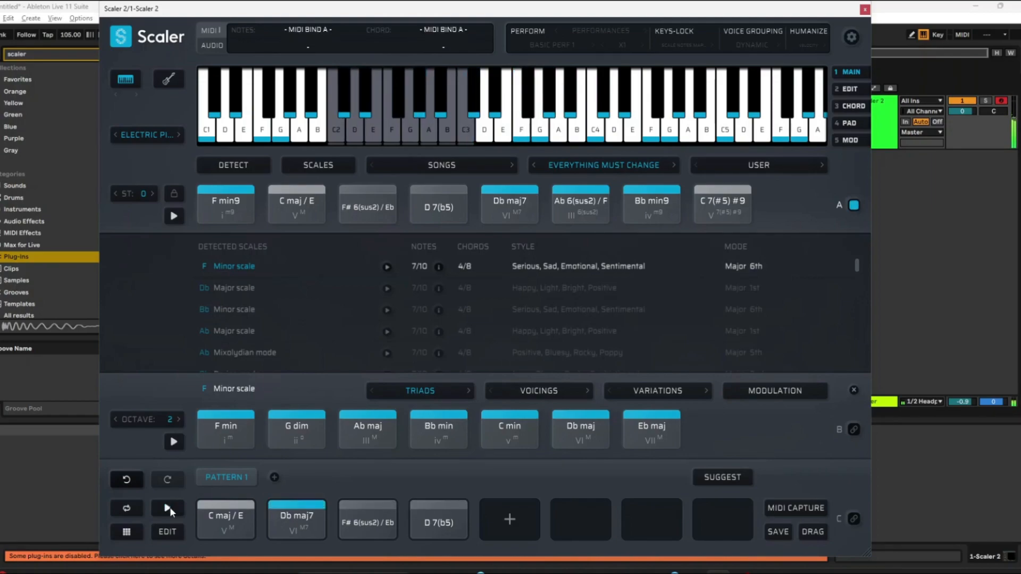
right_click(170, 506)
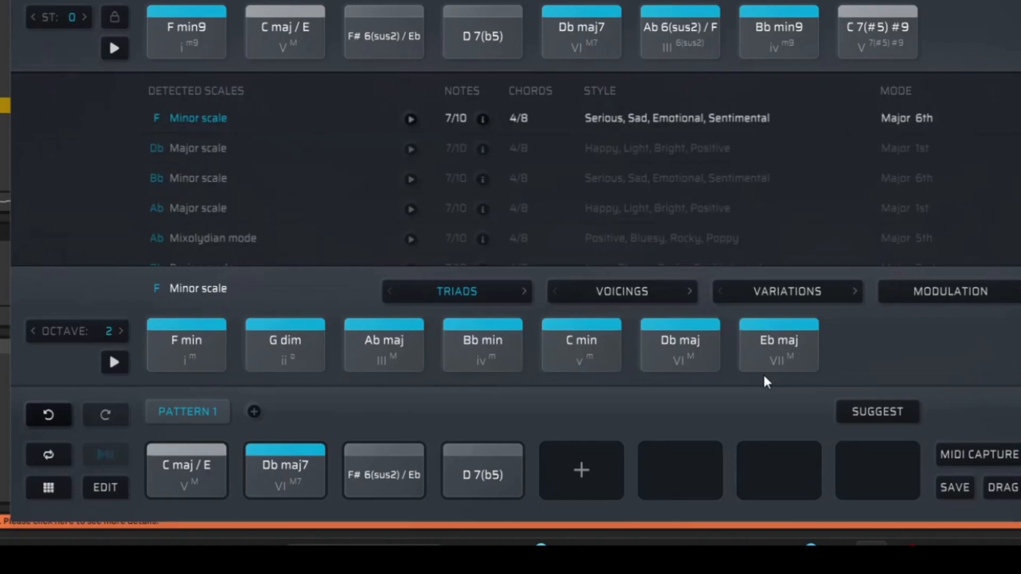
left_click(110, 453)
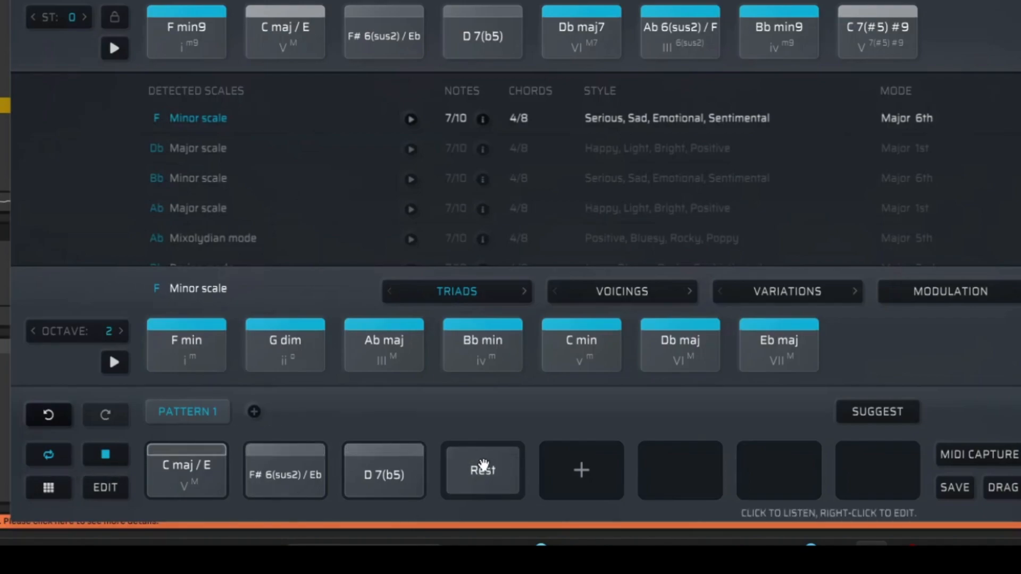
Append three more rests to the end of Pattern 1 and close the chord editing view.
left_click(565, 469)
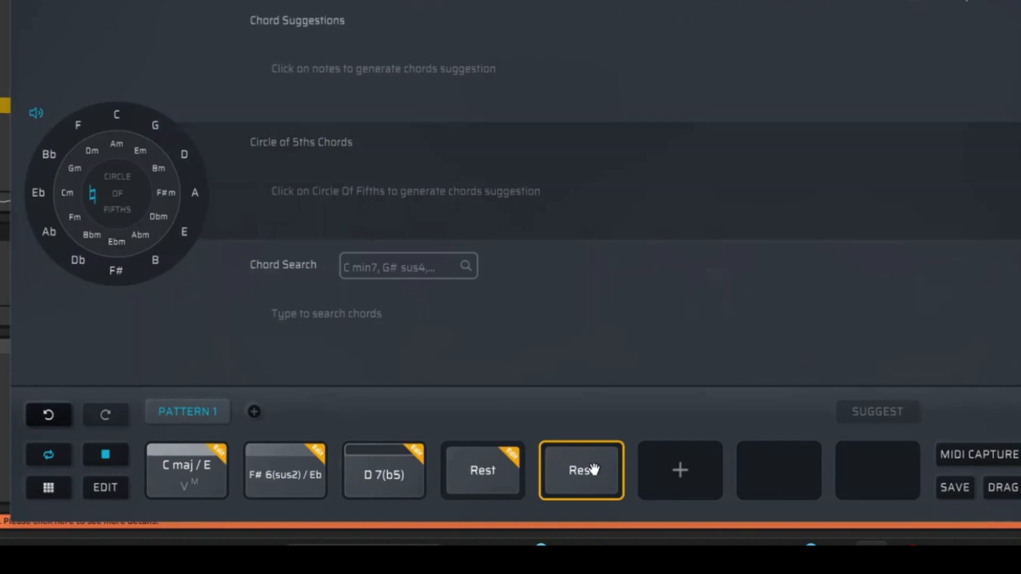
left_click(683, 469)
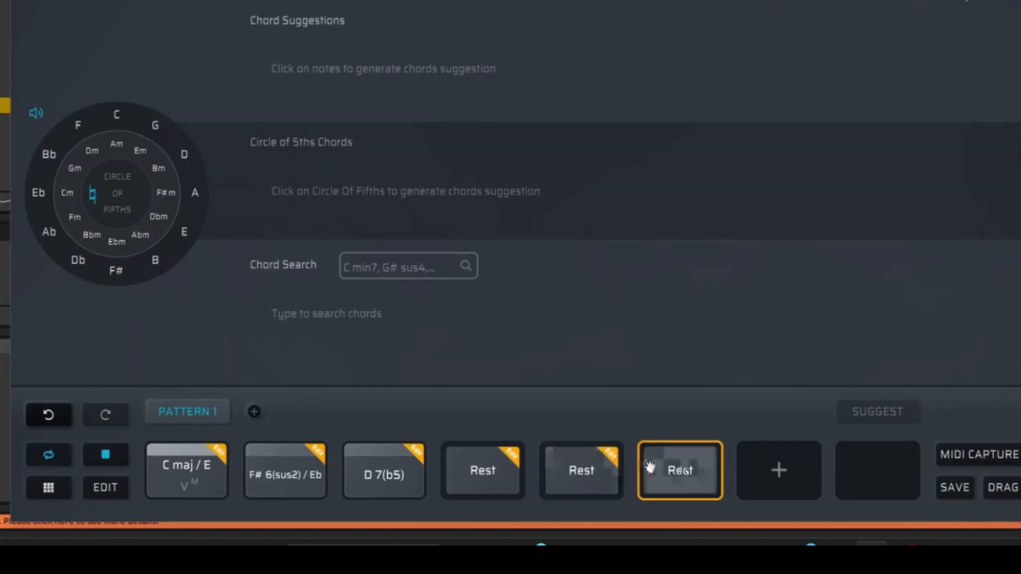
left_click(765, 465)
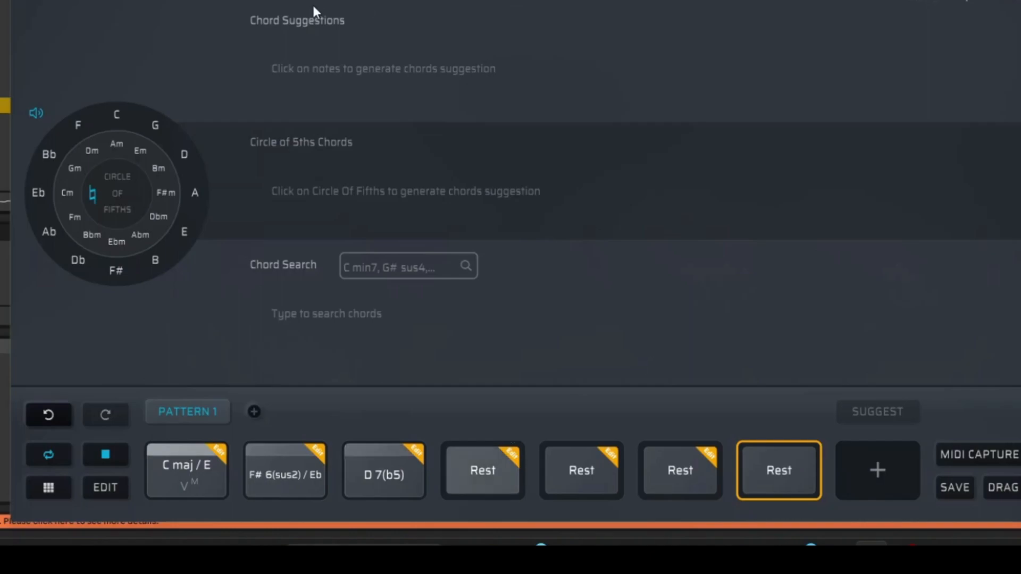
left_click(966, 1)
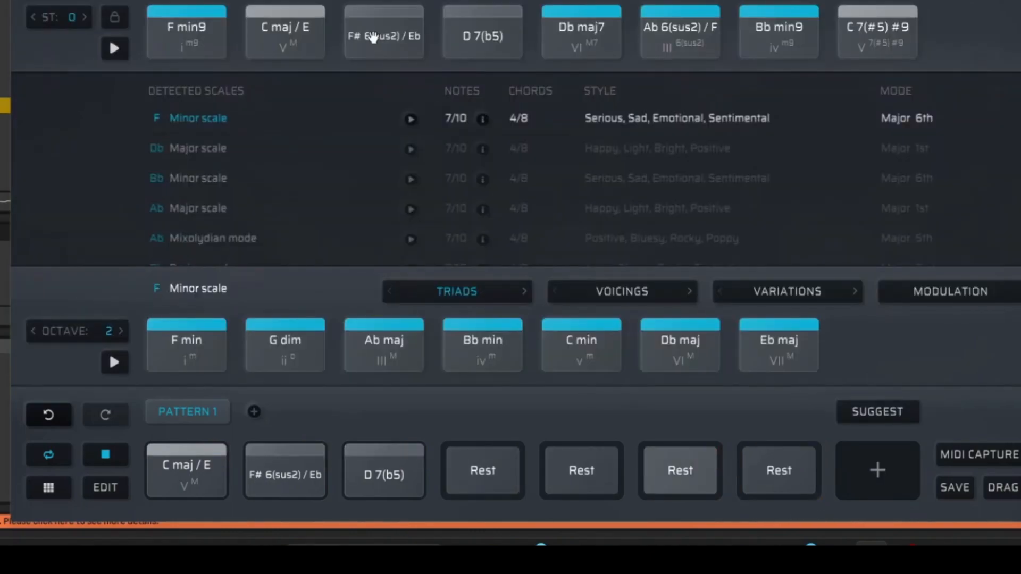
Insert F# 6(sus2)/Eb into Pattern 1, removing surplus rests so that a single rest precedes it, and stop playback.
mouse_move(375, 37)
left_mouse_down()
mouse_move(751, 473)
mouse_move(726, 464)
left_mouse_up()
right_click(861, 468)
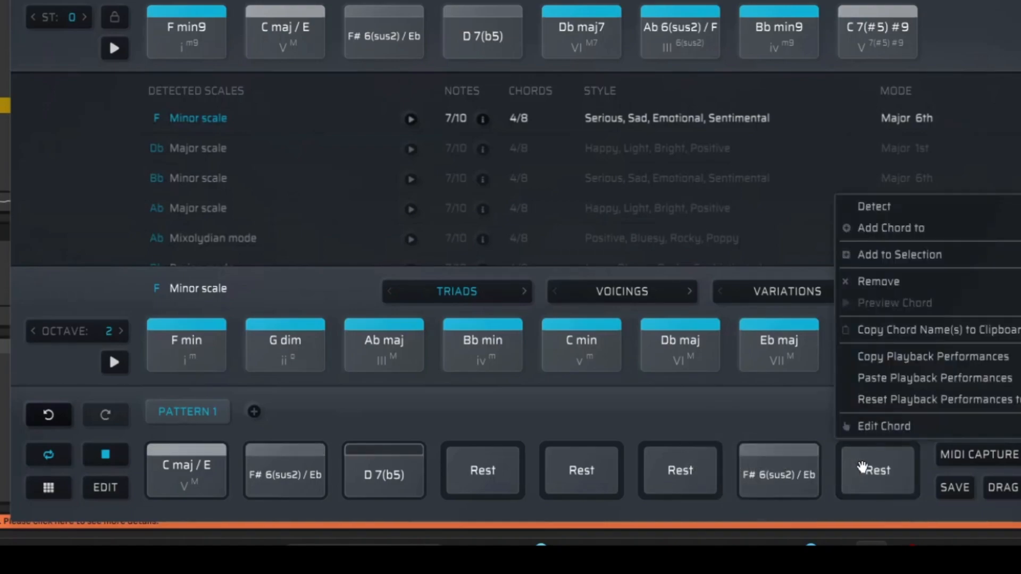
left_click(871, 281)
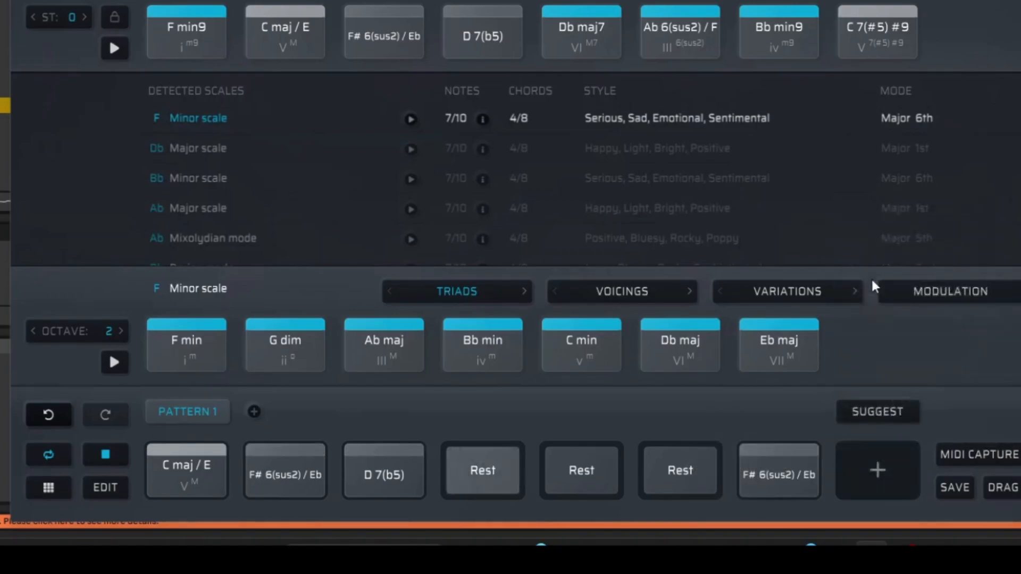
right_click(583, 470)
left_click(605, 279)
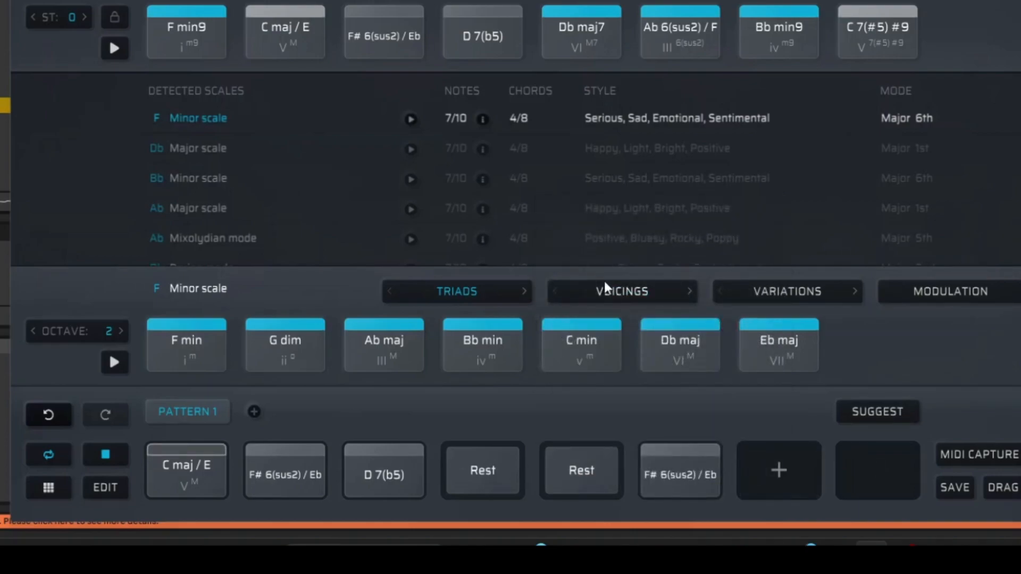
right_click(495, 470)
left_click(505, 275)
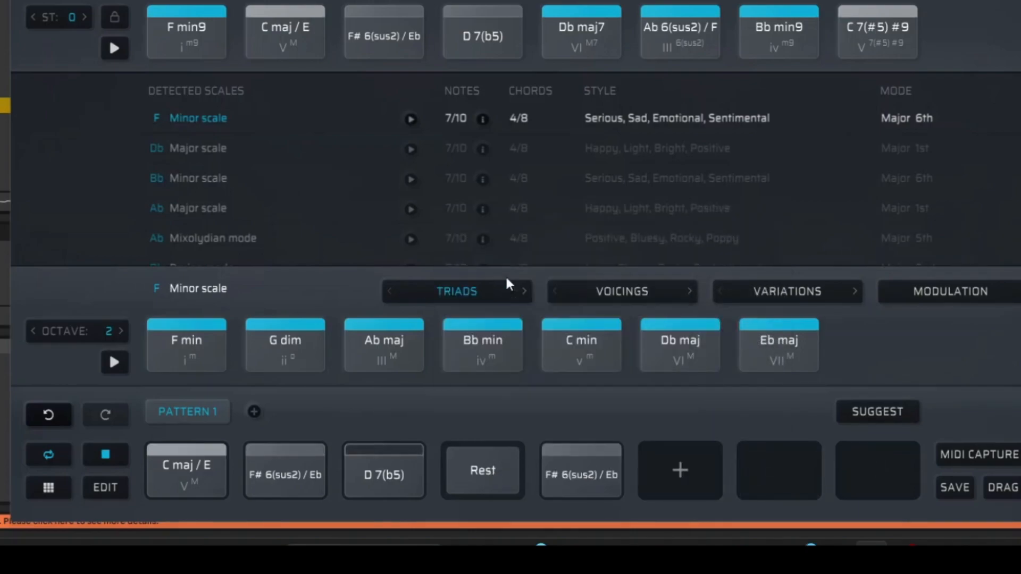
left_click(78, 444)
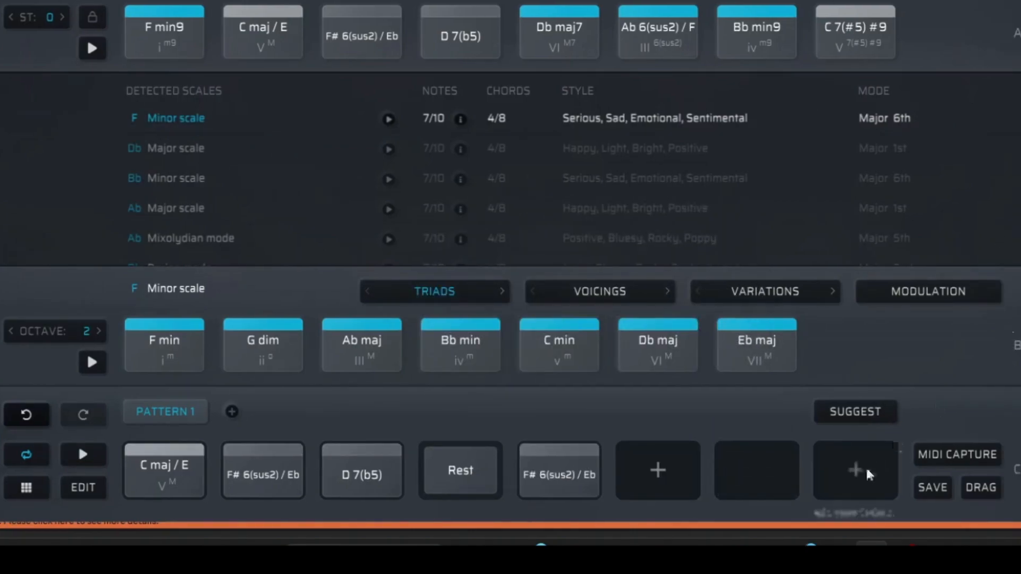
Open the grid of all patterns and rename Pattern 1 as test1.
left_click(27, 488)
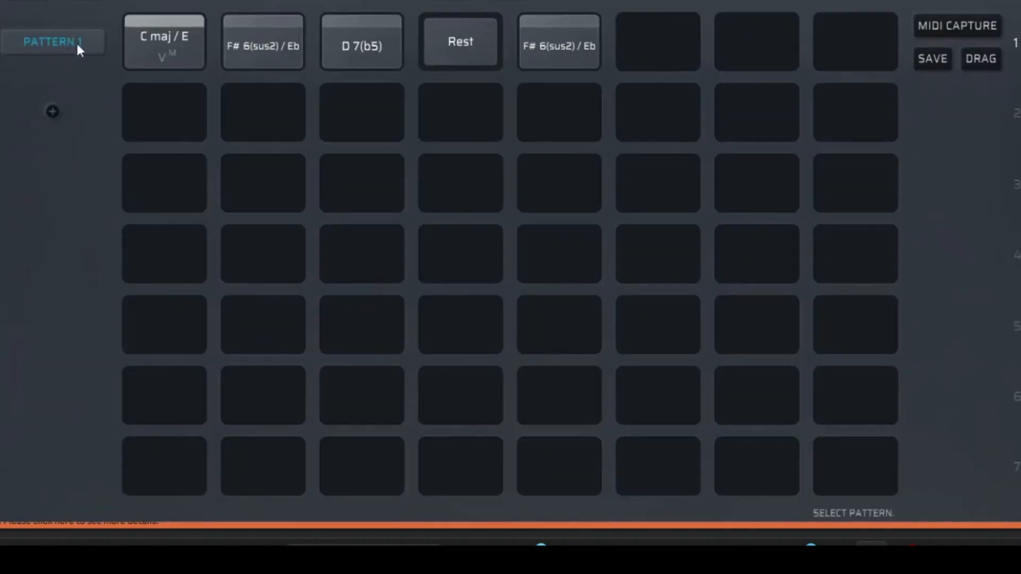
right_click(62, 46)
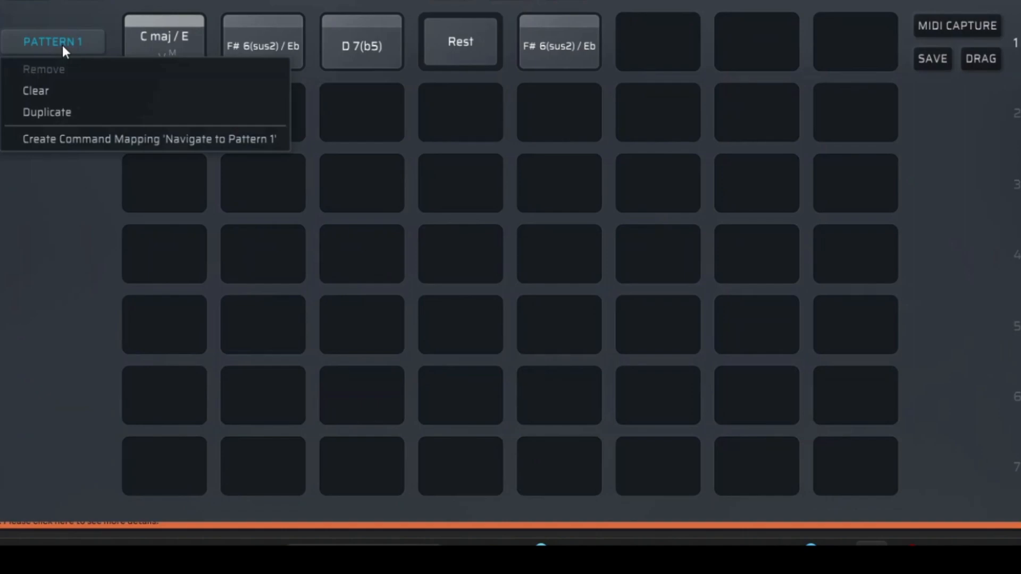
left_click(36, 238)
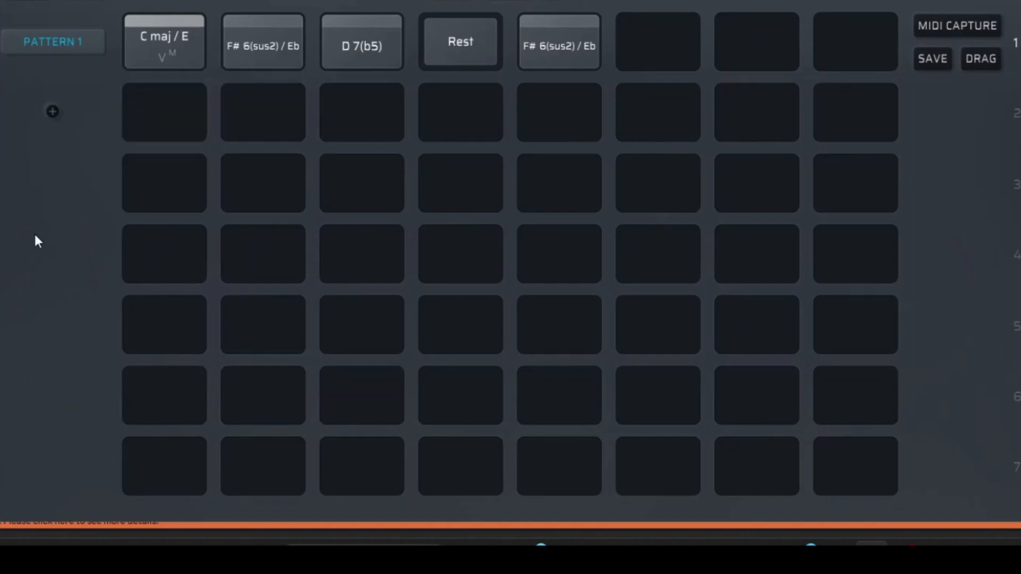
double_click(61, 54)
type("test1")
key("Return")
Duplicate the TEST1 pattern and delete the trailing rests from both patterns.
right_click(53, 36)
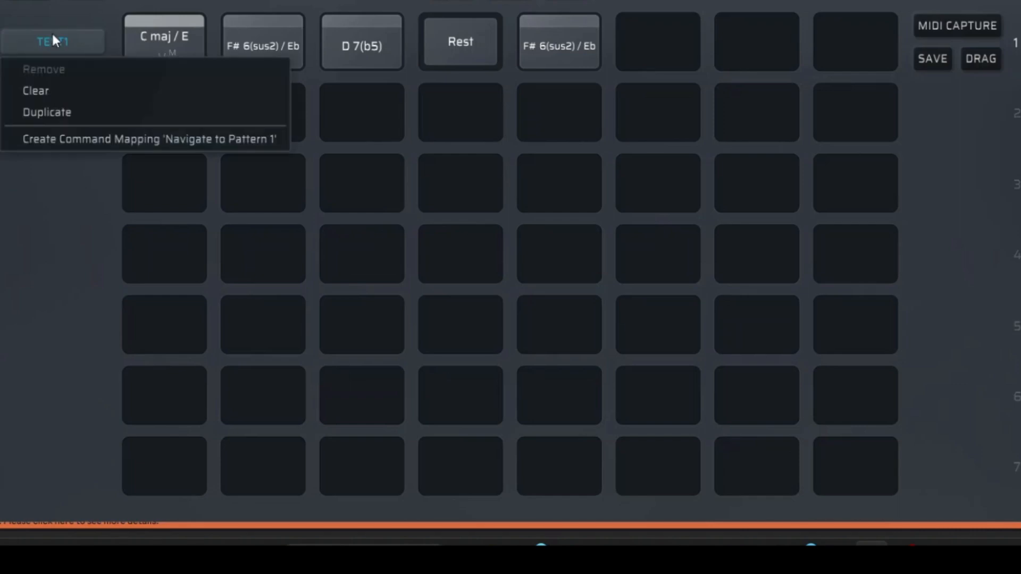
left_click(43, 112)
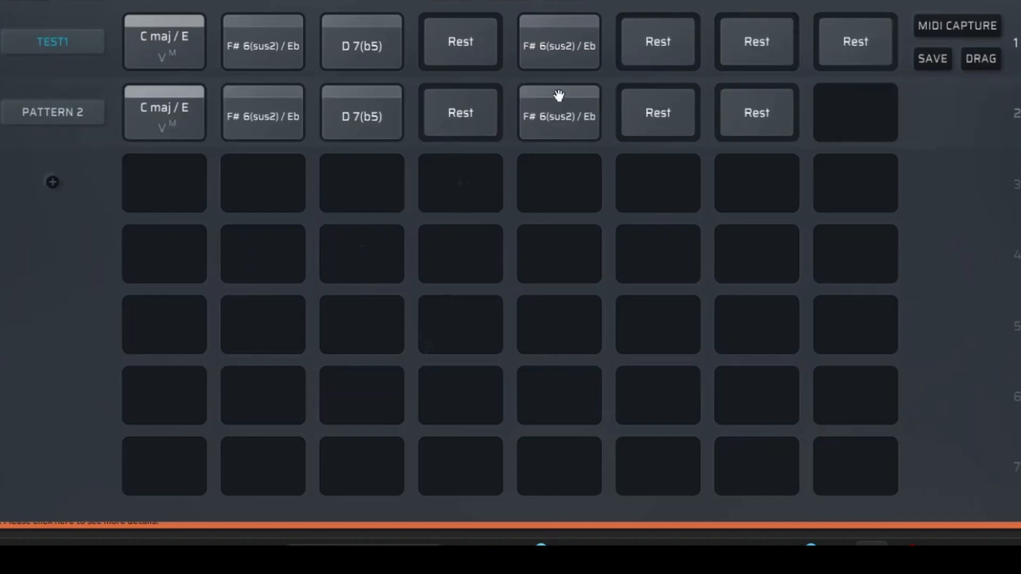
left_click_drag(917, 139, 666, 34)
key("Delete")
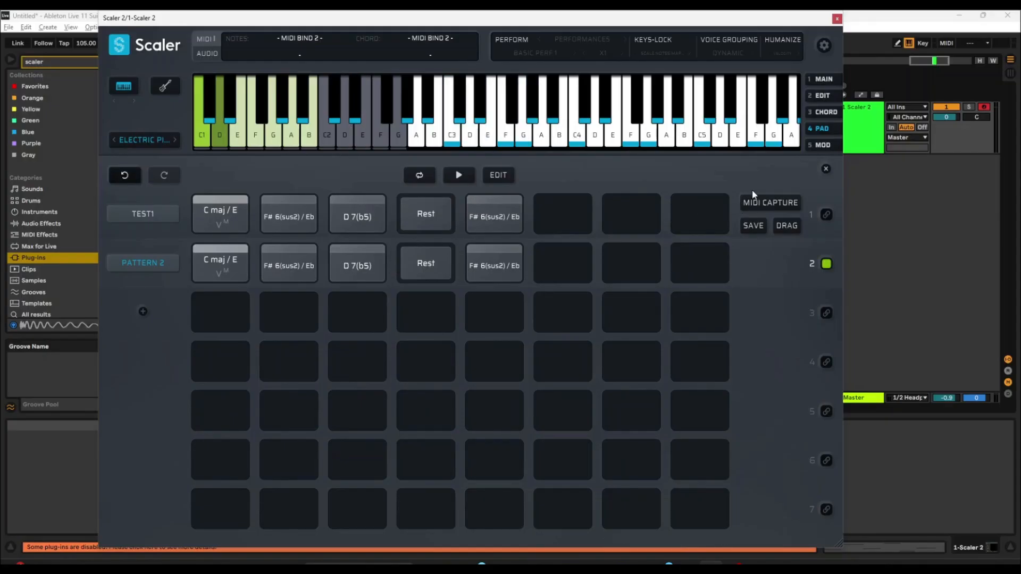
Replace the first chord of Pattern 2 with Ab 6(sus2)/F and audition it in the pattern grid.
left_click(825, 169)
left_click_drag(561, 206, 220, 516)
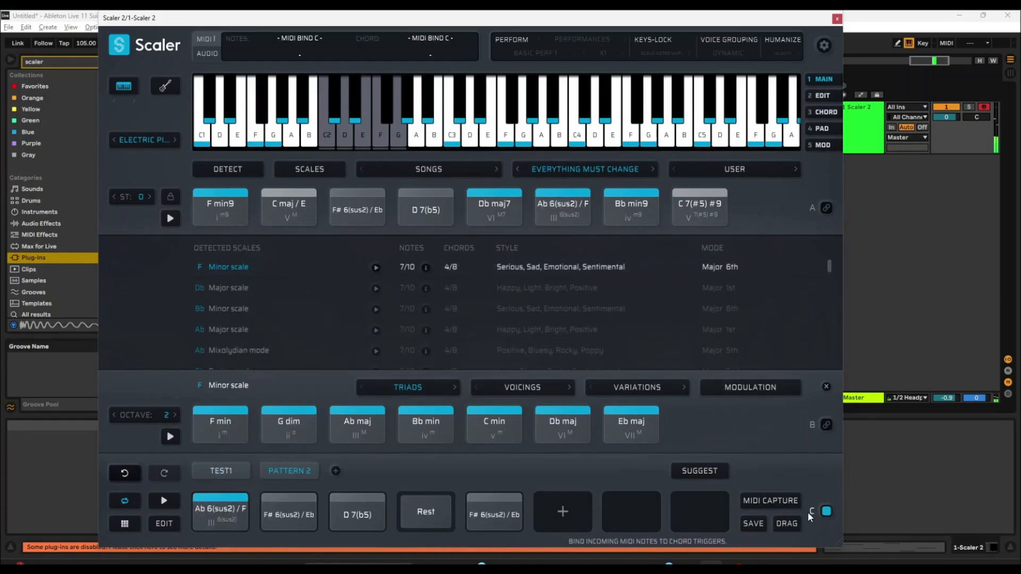
left_click(125, 523)
mouse_move(221, 260)
left_mouse_down()
mouse_move(219, 218)
mouse_move(216, 262)
left_mouse_up()
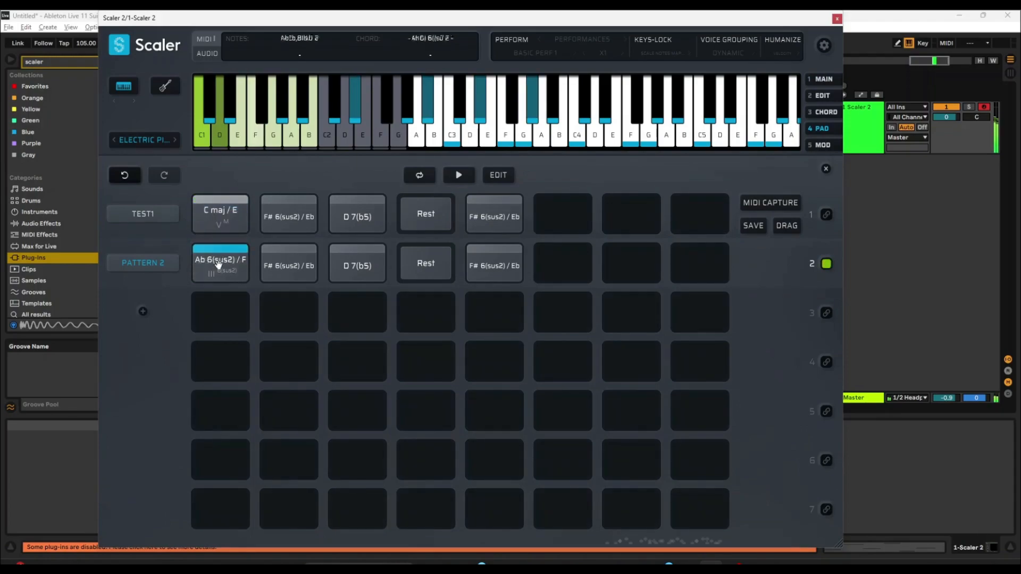
Rename Pattern 2 as test2.
right_click(137, 263)
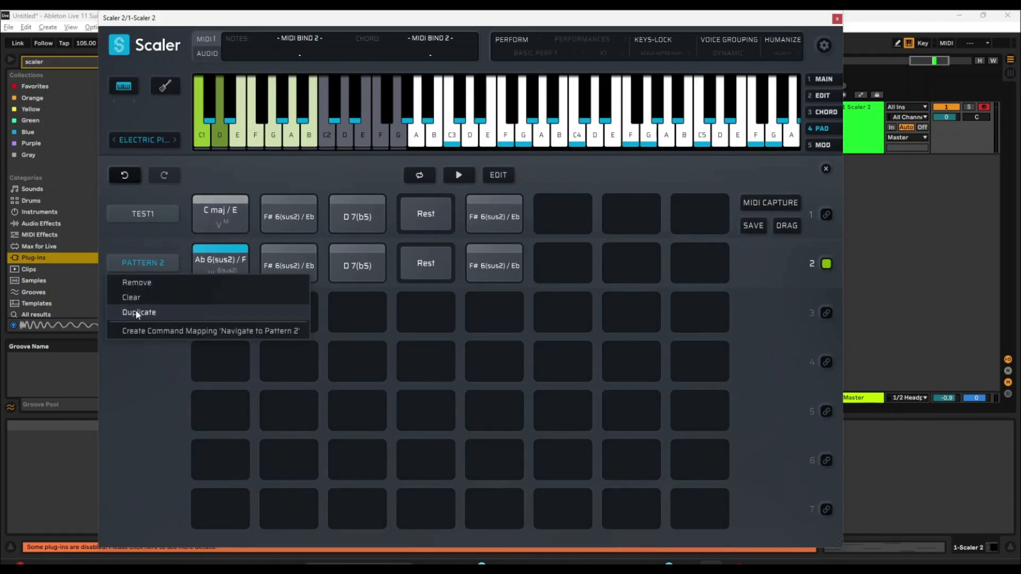
left_click(139, 264)
double_click(140, 264)
type("tess")
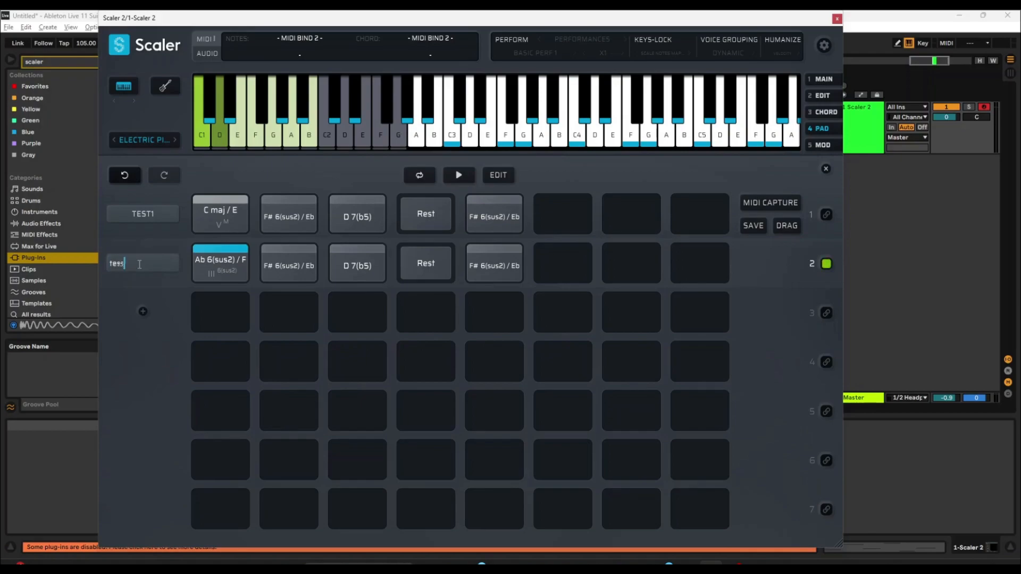
key("BackSpace")
type("t2")
key("Return")
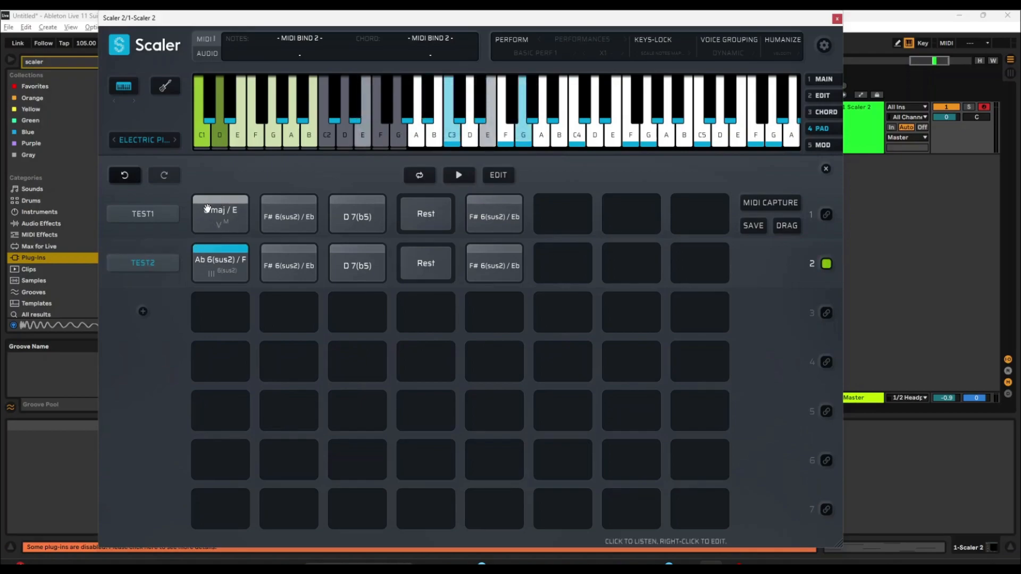
Play the TEST2 pattern in a loop from the pattern grid, then stop playback.
left_click(458, 175)
left_click(419, 175)
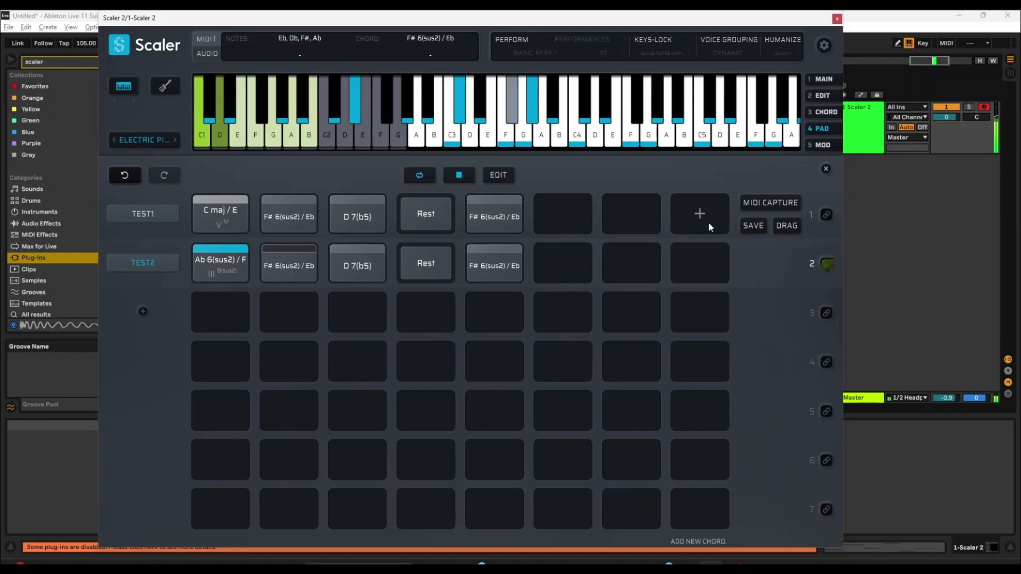
left_click(458, 175)
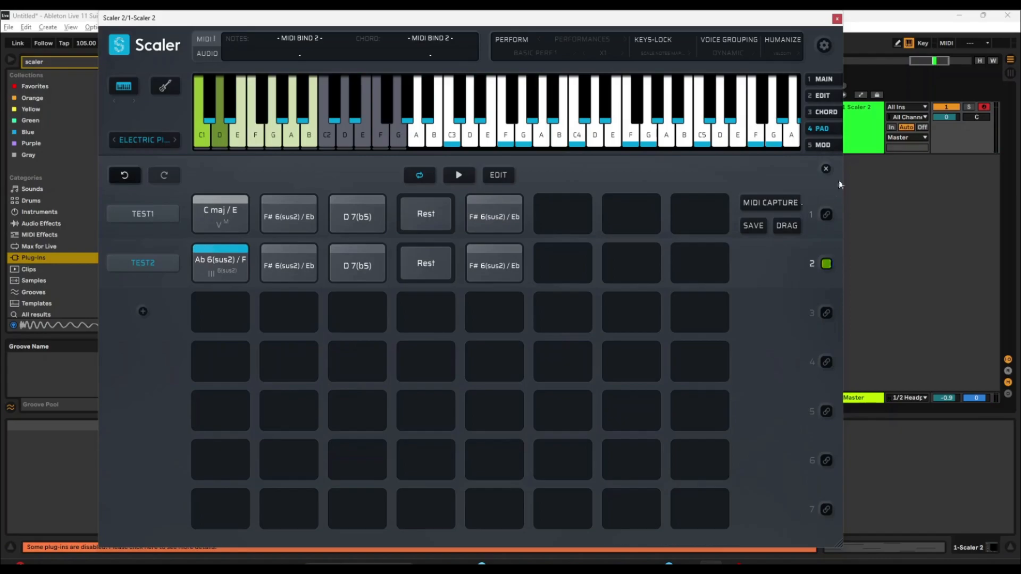
left_click(826, 169)
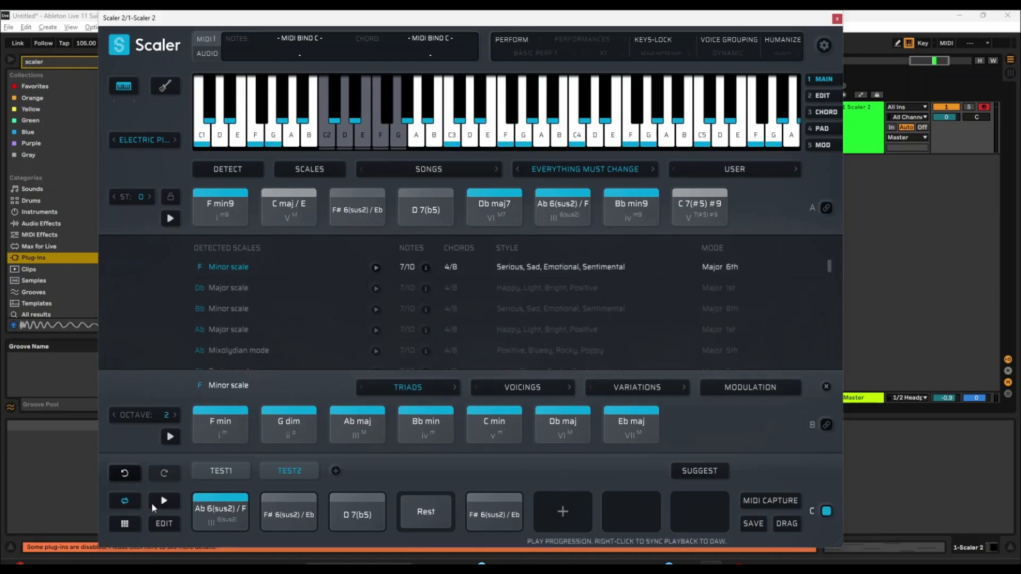
left_click(126, 524)
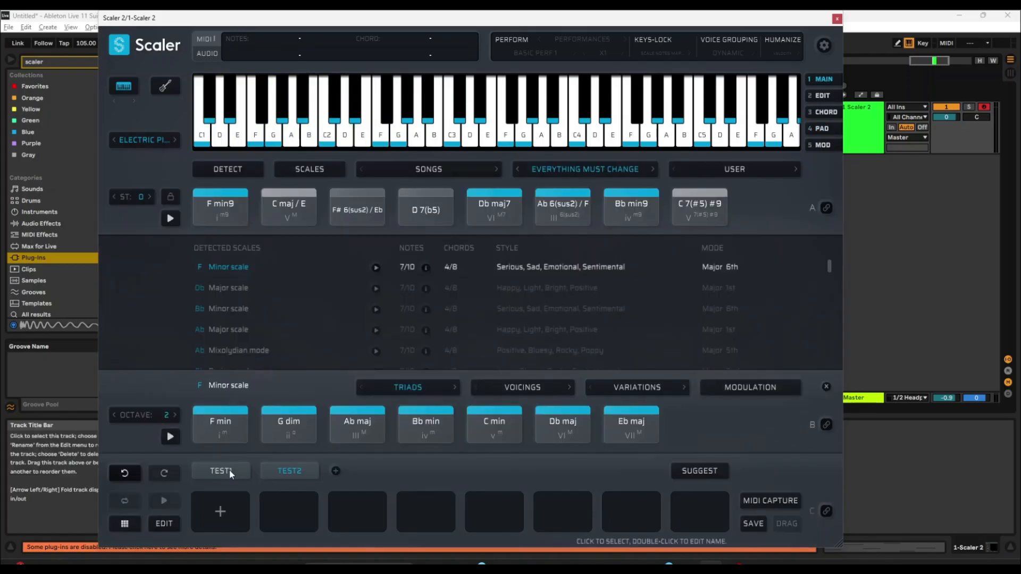
Switch between the TEST1 and TEST2 patterns and add two more empty patterns.
left_click(230, 471)
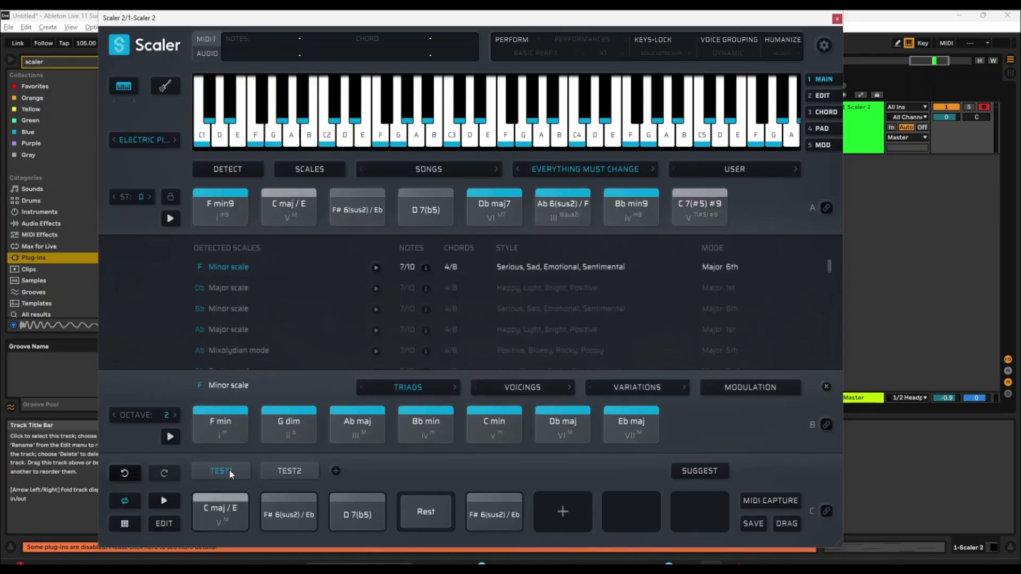
left_click(293, 473)
left_click(241, 471)
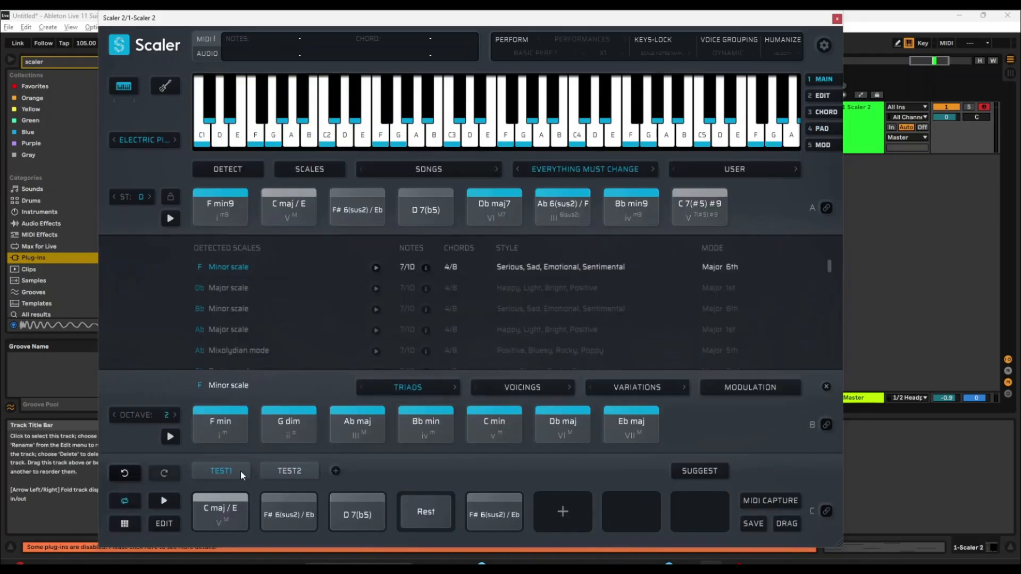
left_click(288, 471)
left_click(335, 471)
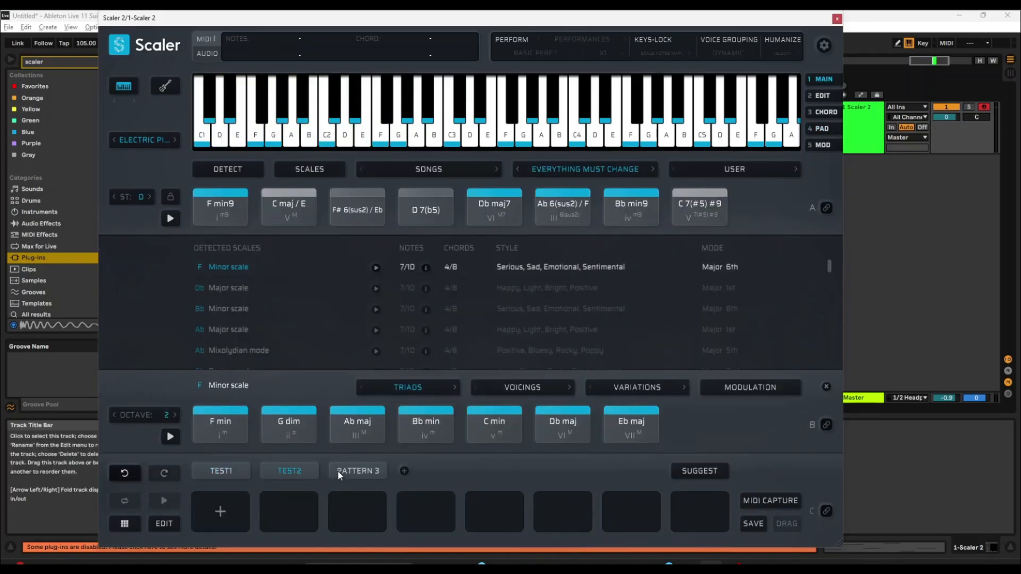
left_click(404, 470)
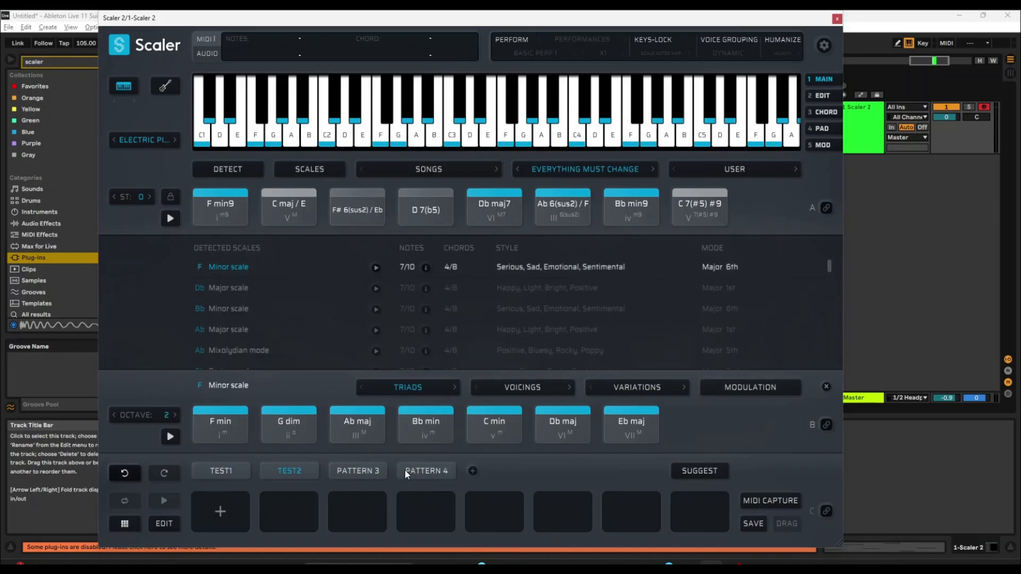
Open the chord suggestions for TEST2 and audition several of the suggested Tonal chords.
left_click(687, 471)
left_click(338, 431)
left_click(292, 427)
left_click(226, 423)
left_click(296, 423)
left_click(356, 423)
left_click(694, 477)
left_click(403, 423)
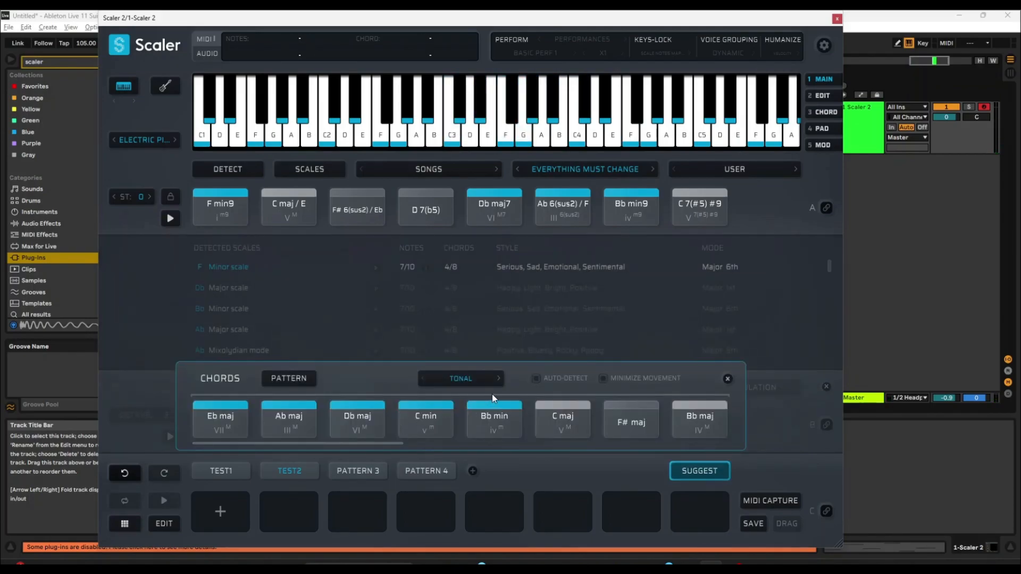
Switch the chord suggestions to Per Scale, audition Bb min and F min7, and close the suggestions.
left_click(500, 378)
left_click(500, 412)
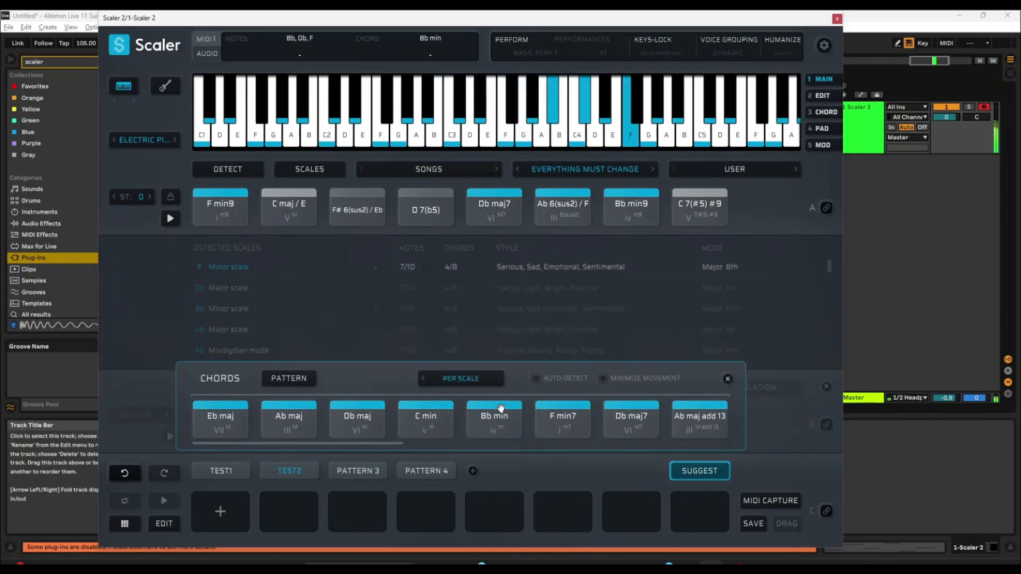
left_click(560, 415)
left_click(727, 379)
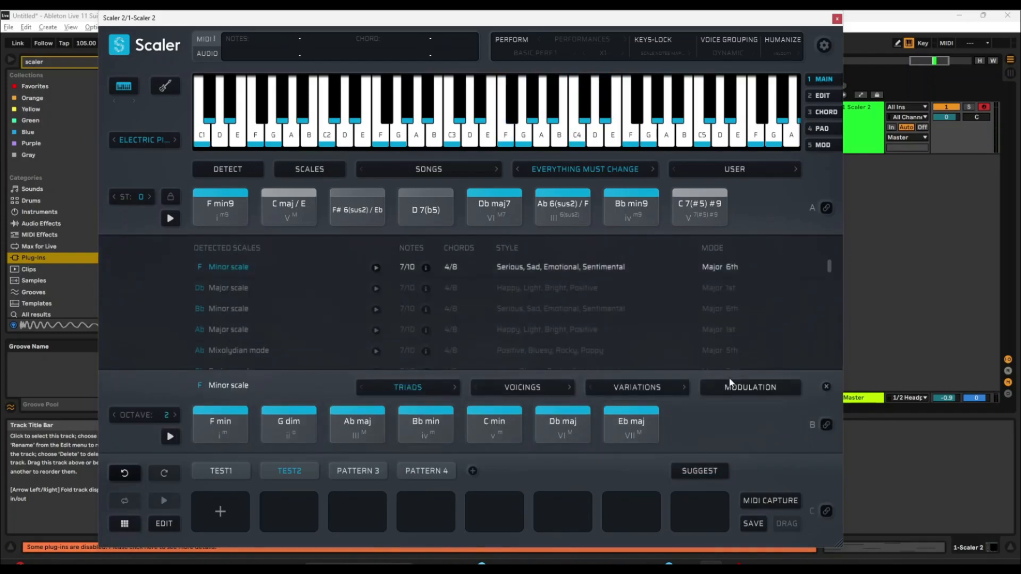
Record a played chord performance with MIDI Capture and stop the capture.
left_click(767, 500)
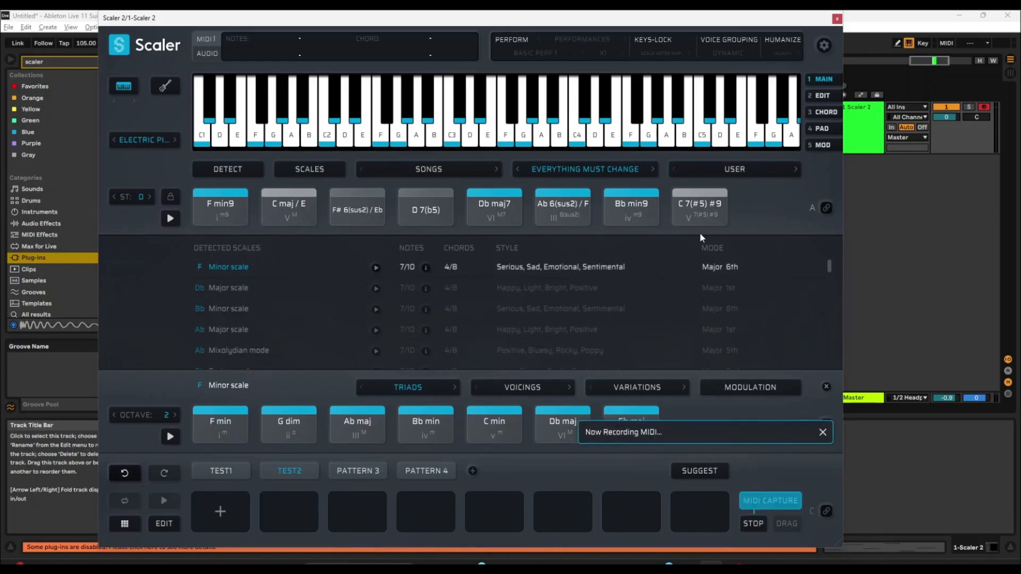
left_click_drag(680, 25, 456, 25)
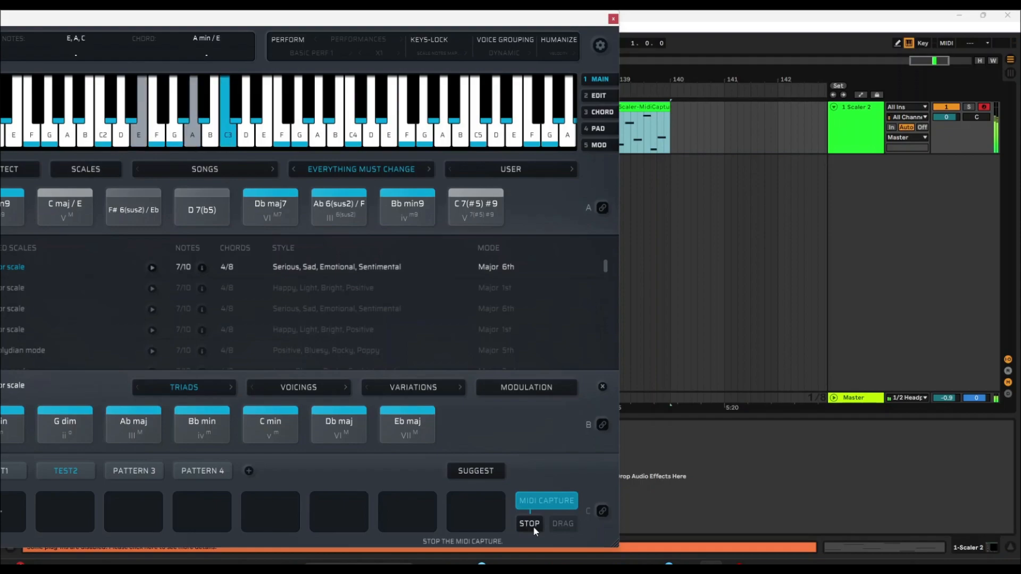
left_click(533, 525)
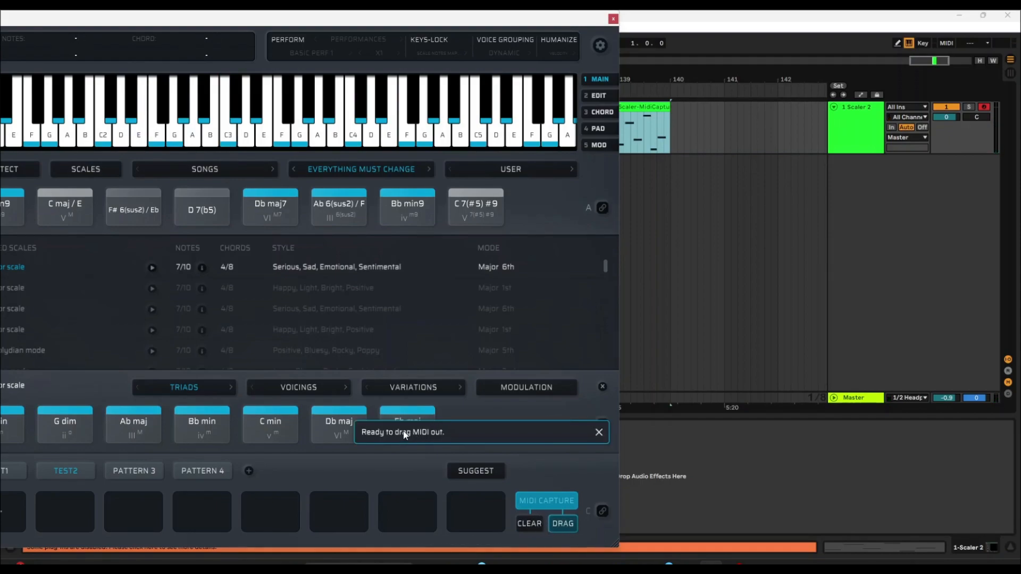
Place the captured MIDI on the Scaler 2 track in Ableton Live's arrangement at bar 141 and play it back.
left_click_drag(564, 523, 727, 140)
left_click_drag(728, 78, 688, 76)
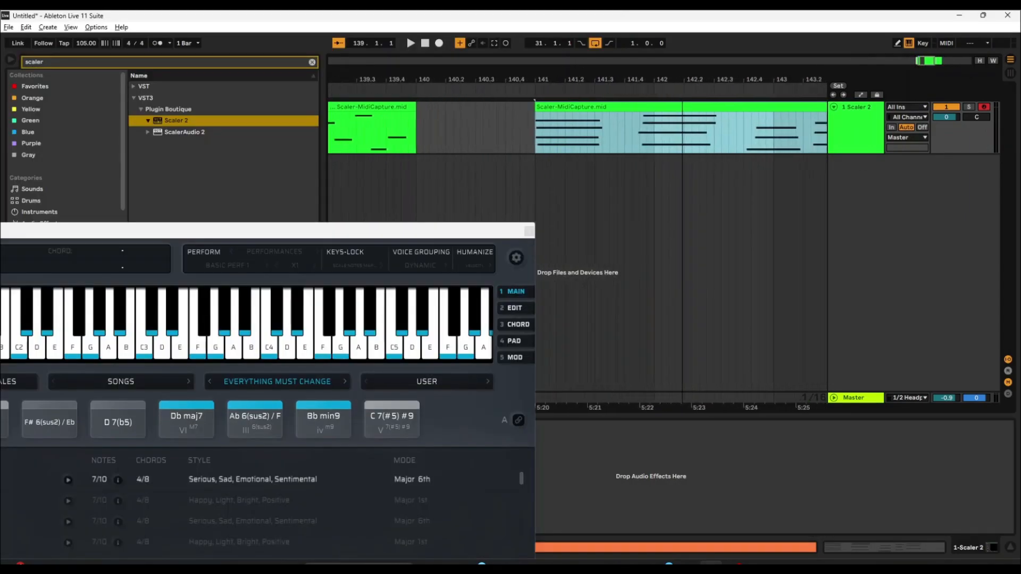
left_click_drag(684, 79, 585, 79)
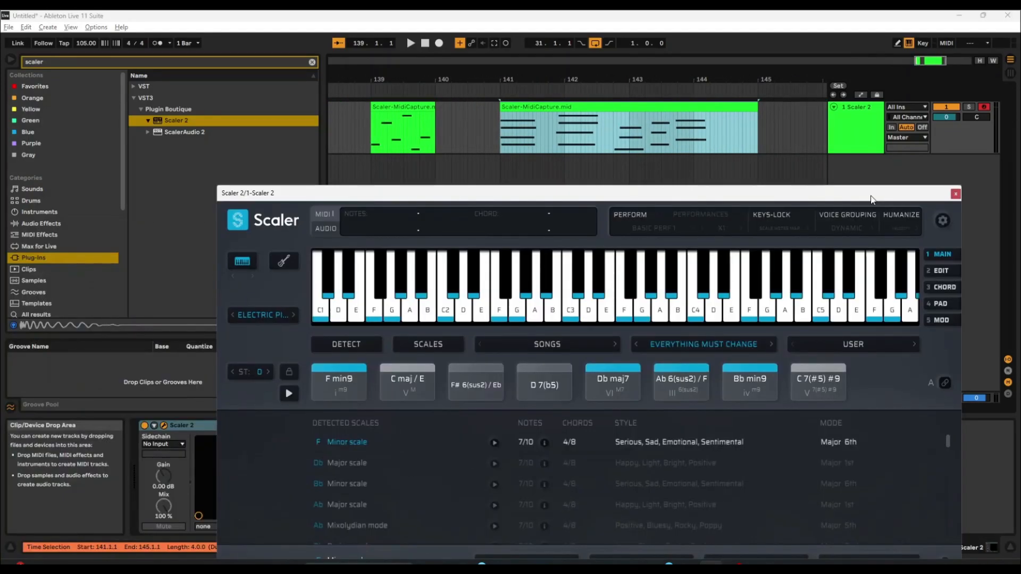
key("space")
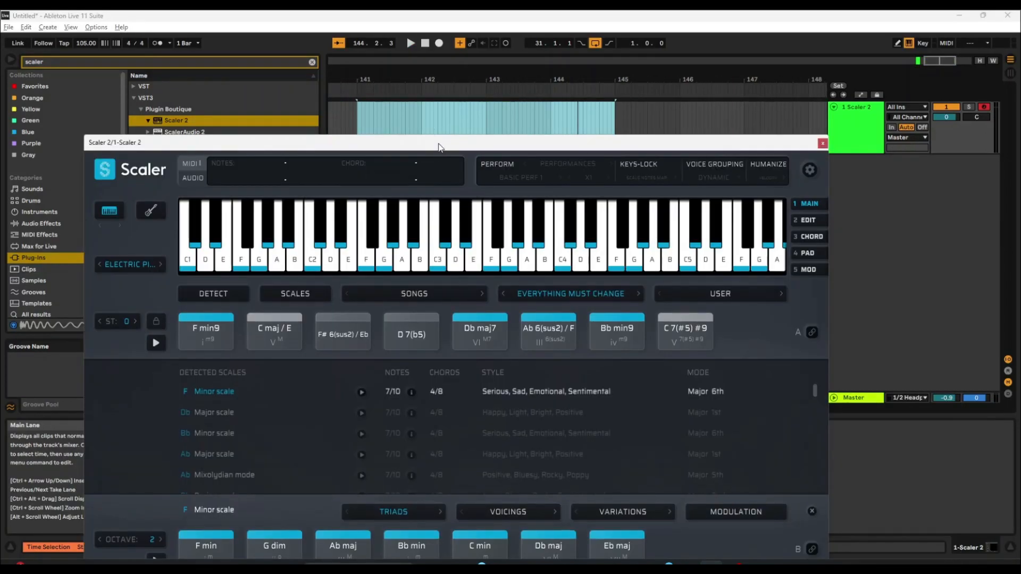
Load the Deep House 4 song chord set and play through its chords.
left_click_drag(438, 147, 449, 44)
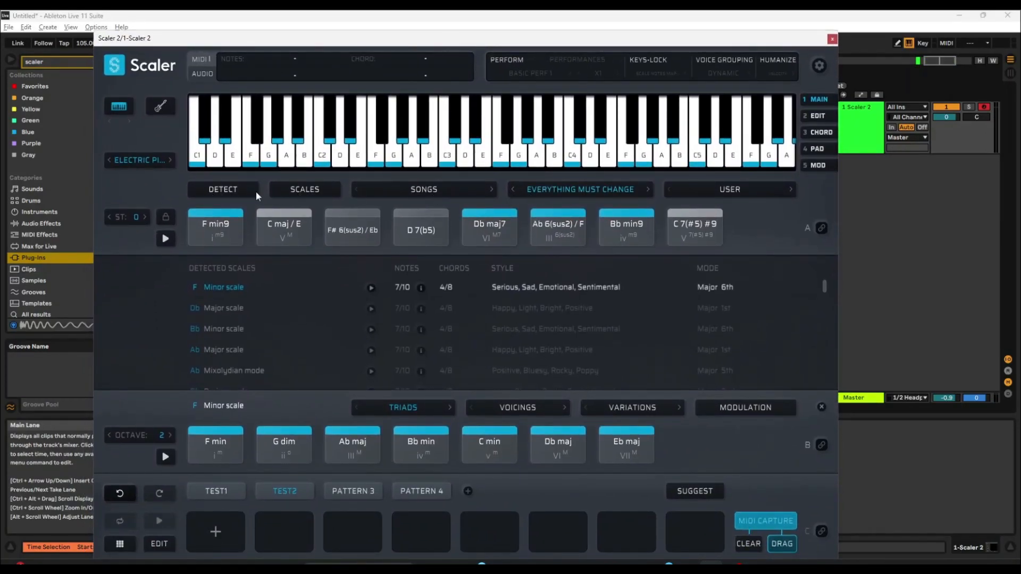
left_click(419, 190)
mouse_move(417, 184)
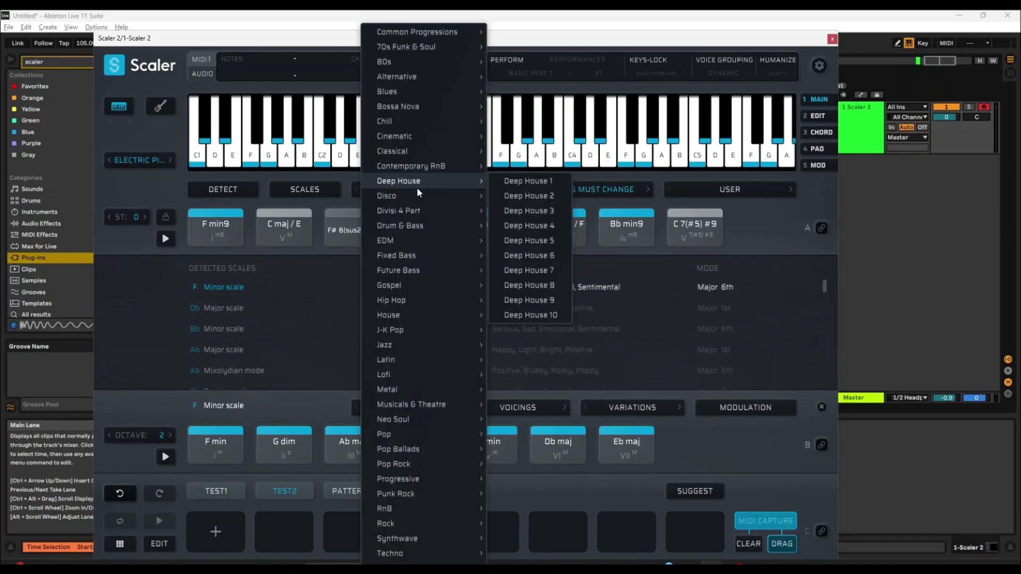
left_click(527, 181)
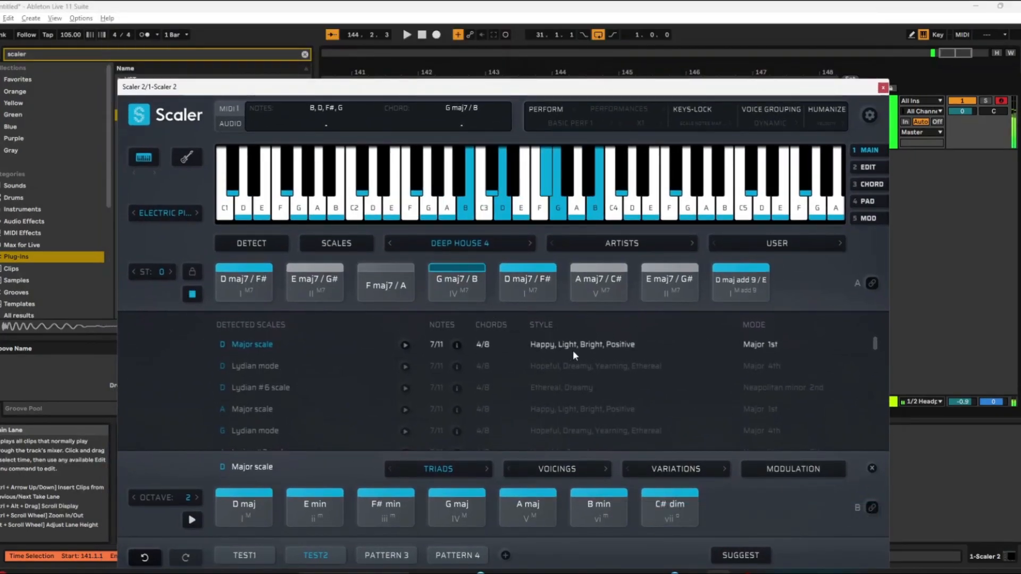
left_click(549, 281)
left_click(598, 284)
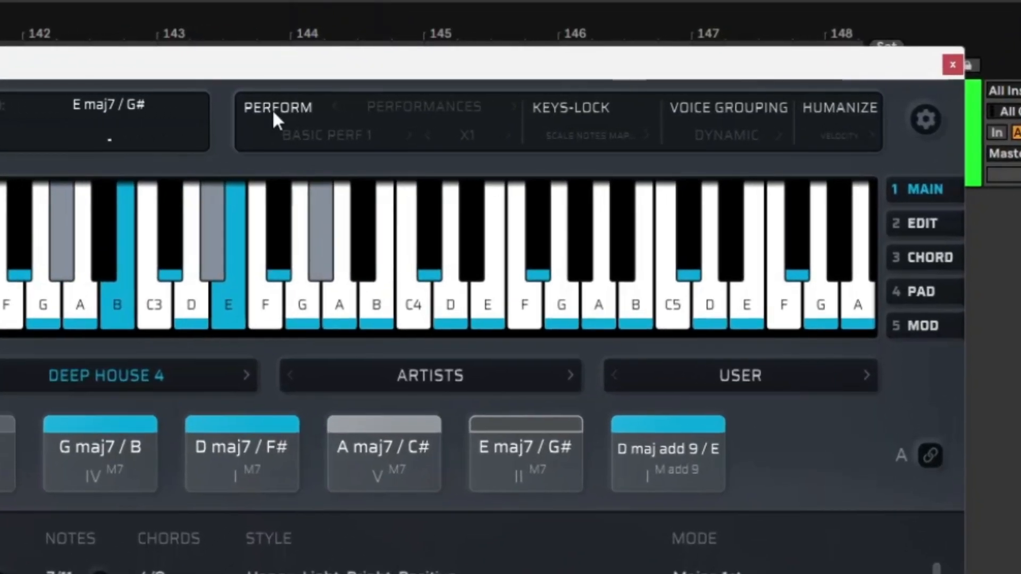
Turn on Perform mode and audition the common basic performances from Basic Perf 2 up to Basic Perf 4.
left_click(342, 110)
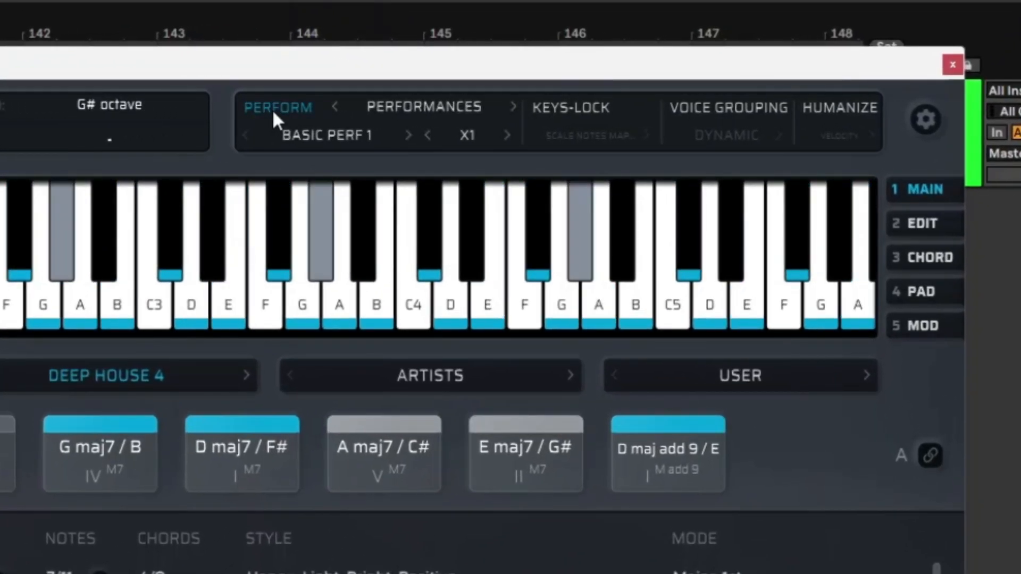
left_click(336, 131)
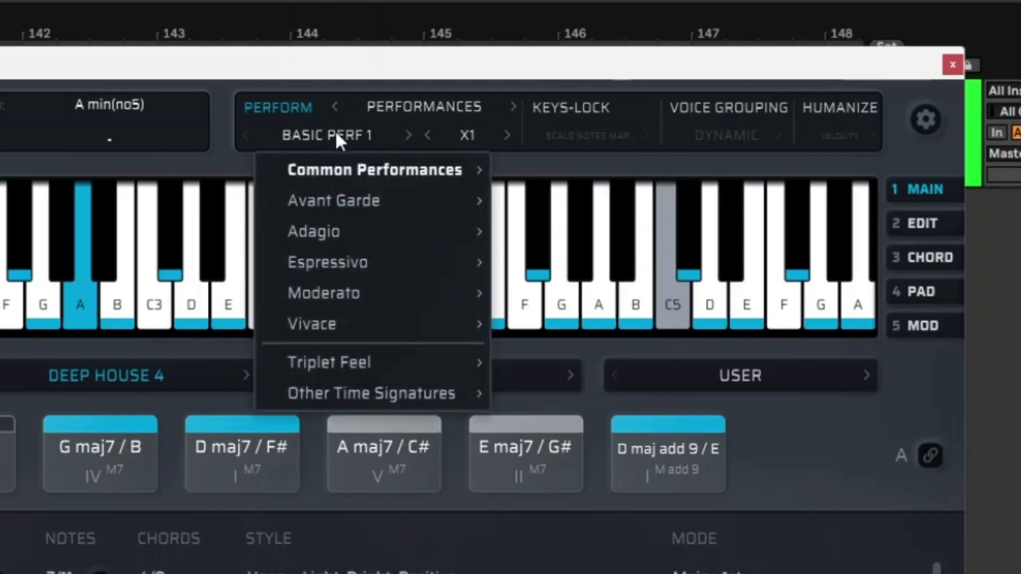
mouse_move(339, 168)
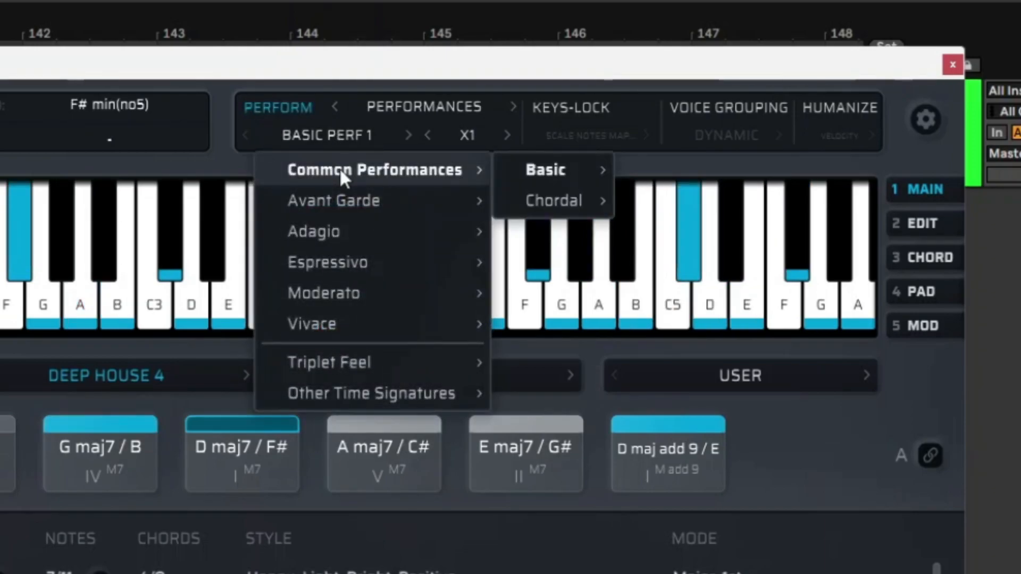
mouse_move(566, 173)
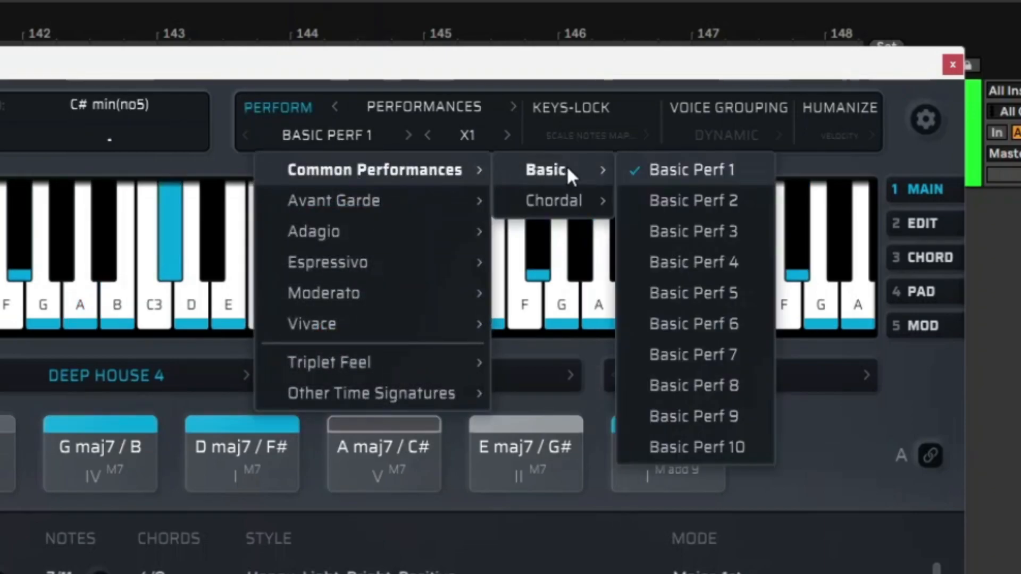
left_click(691, 201)
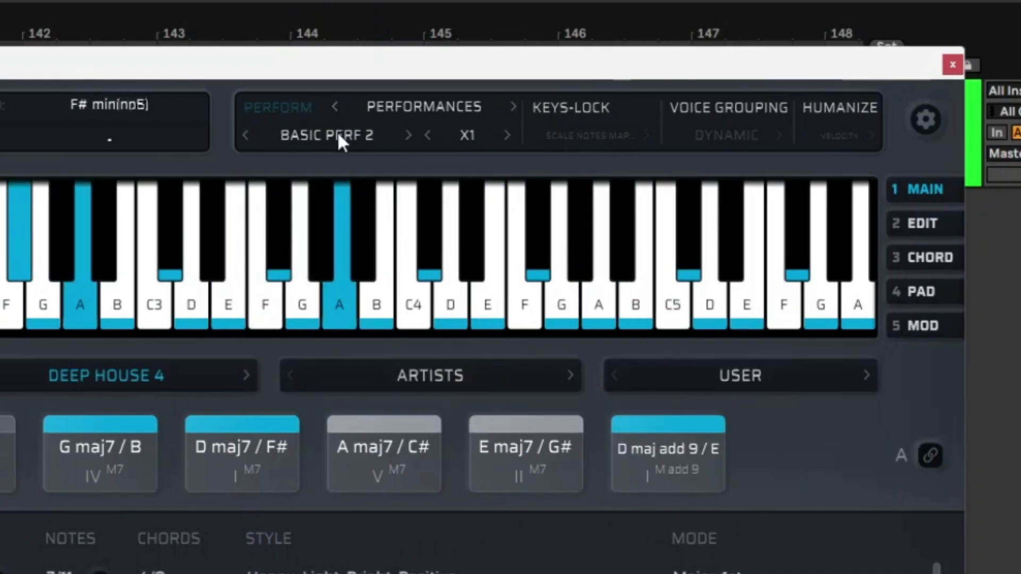
left_click(408, 136)
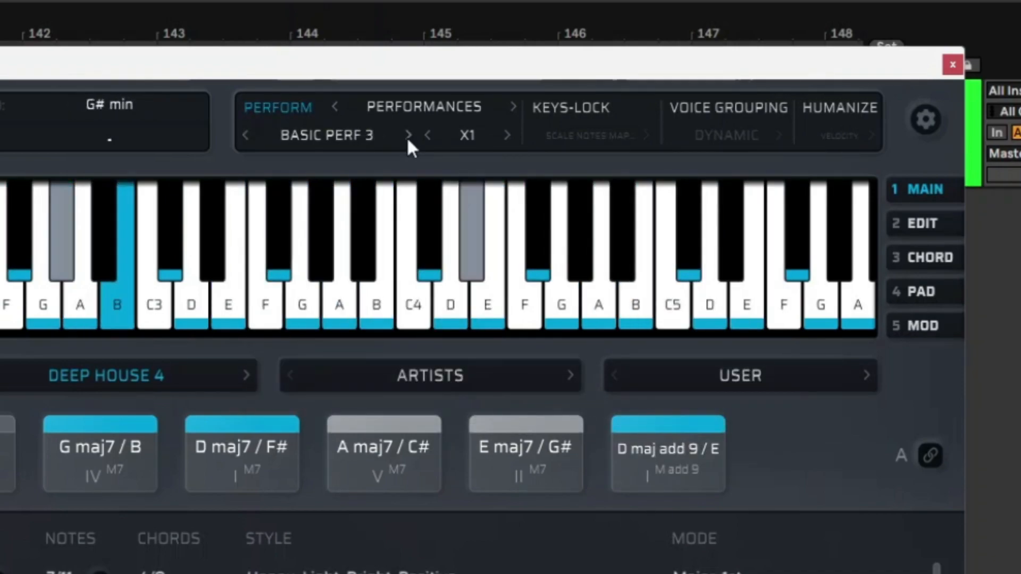
left_click(408, 135)
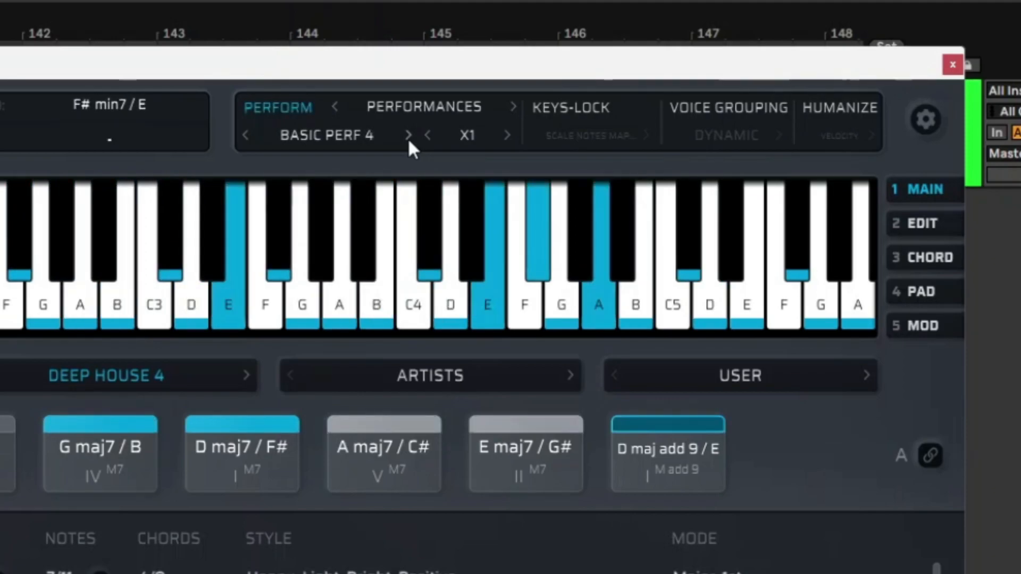
Try the Basic Perf 4 performance at x2 speed, and slow it down to x0.5.
left_click(507, 136)
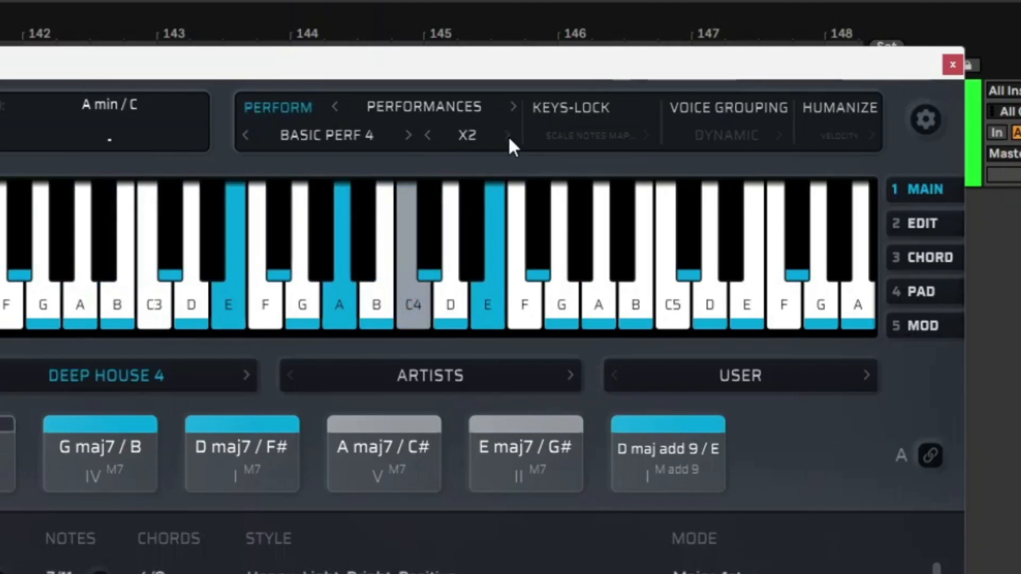
left_click(428, 136)
left_click(428, 136)
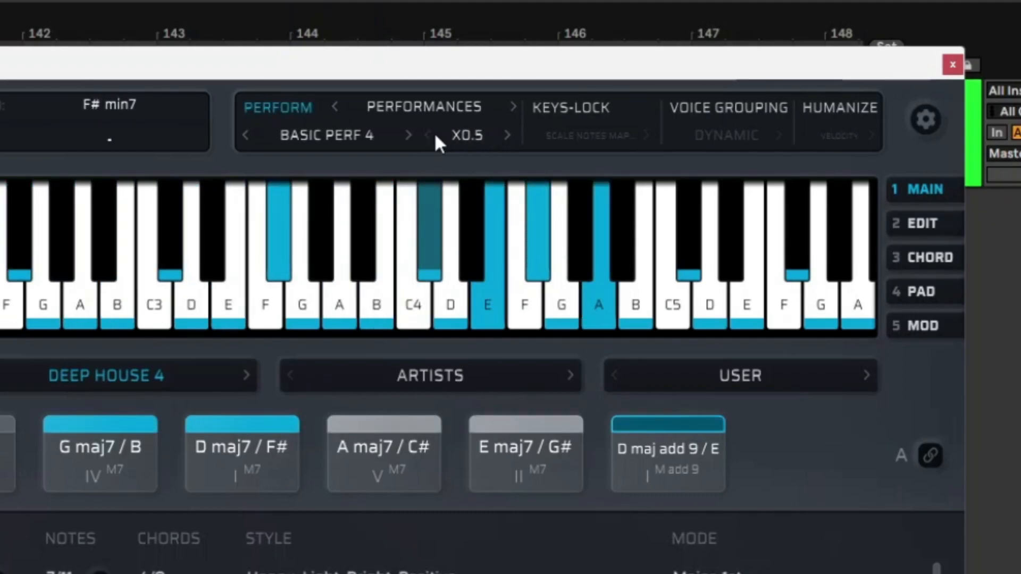
Switch the performance to Avant Garde 3 and set its speed to x1.
left_click(350, 136)
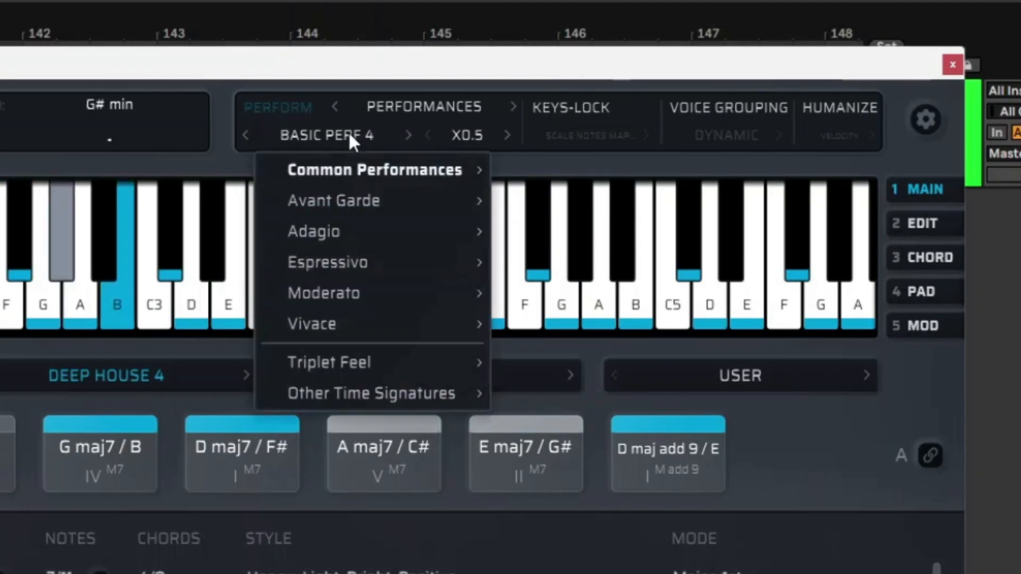
mouse_move(356, 199)
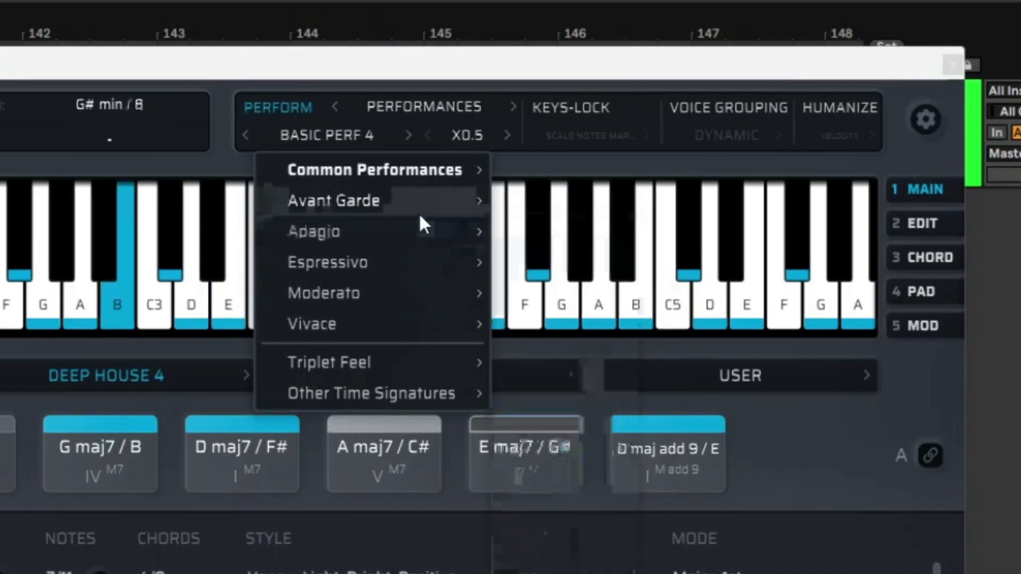
mouse_move(423, 200)
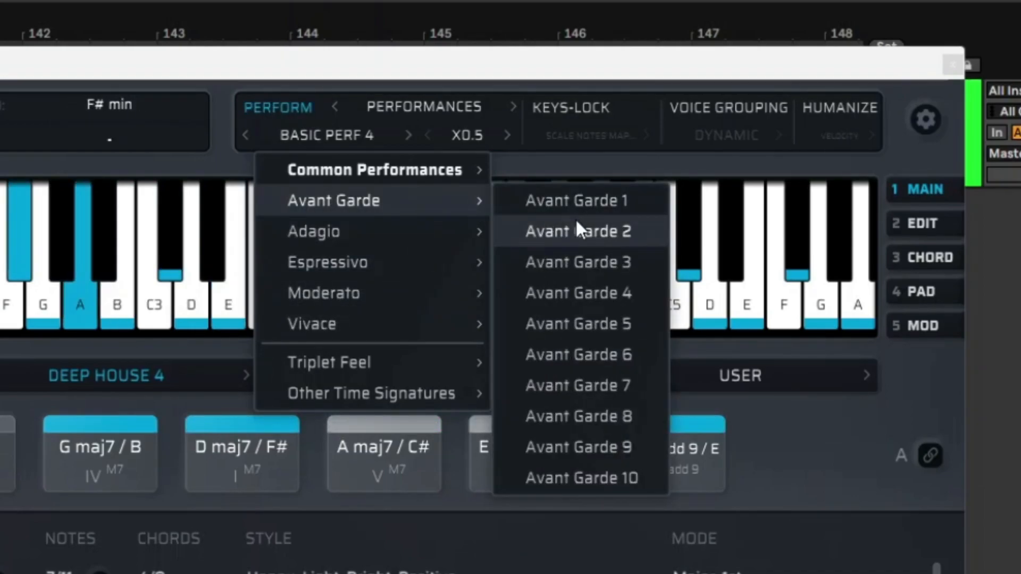
left_click(578, 263)
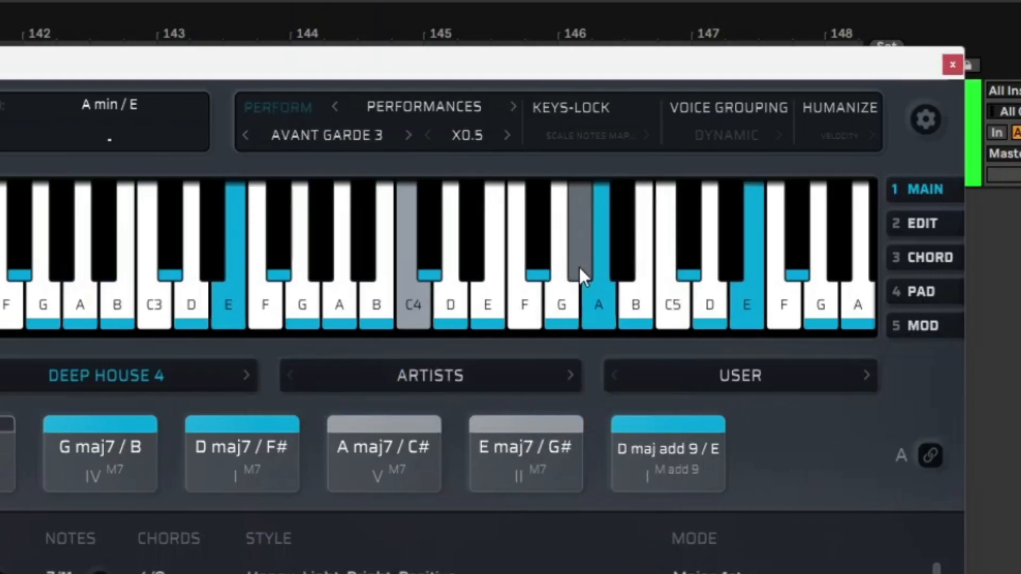
left_click(498, 145)
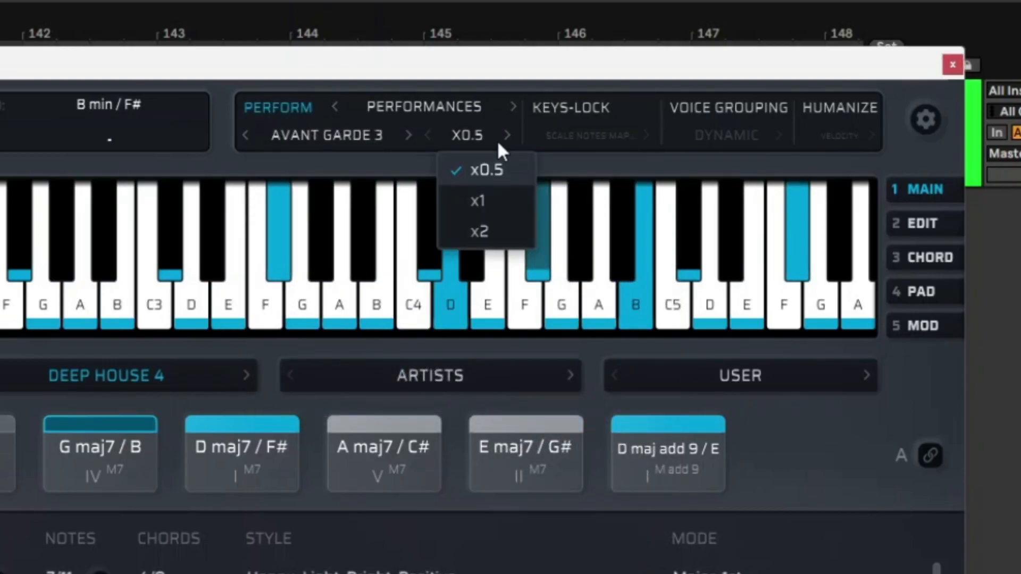
left_click(493, 199)
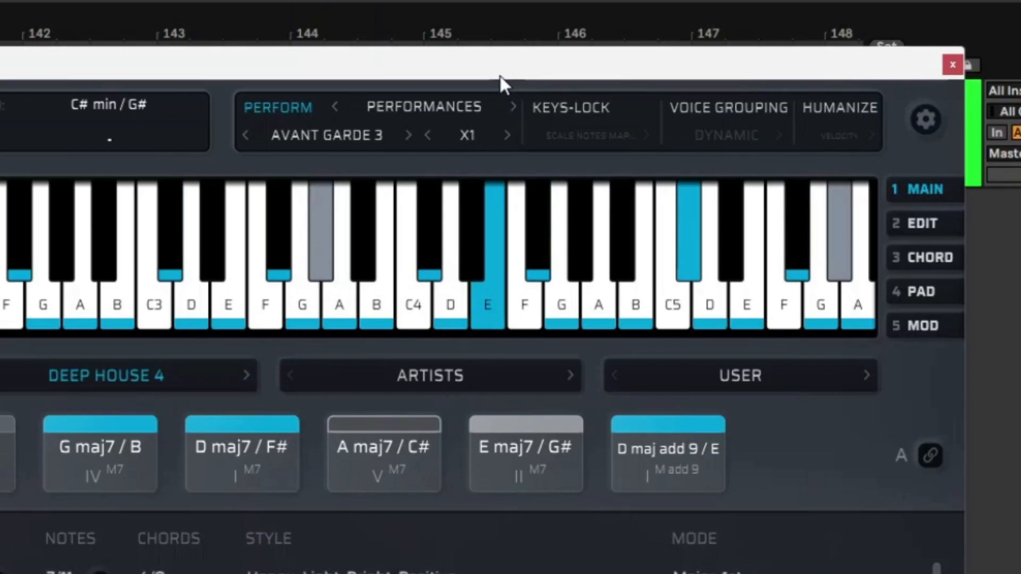
Change the performance to Avant Garde 8 and set its speed to x0.5.
left_click(396, 137)
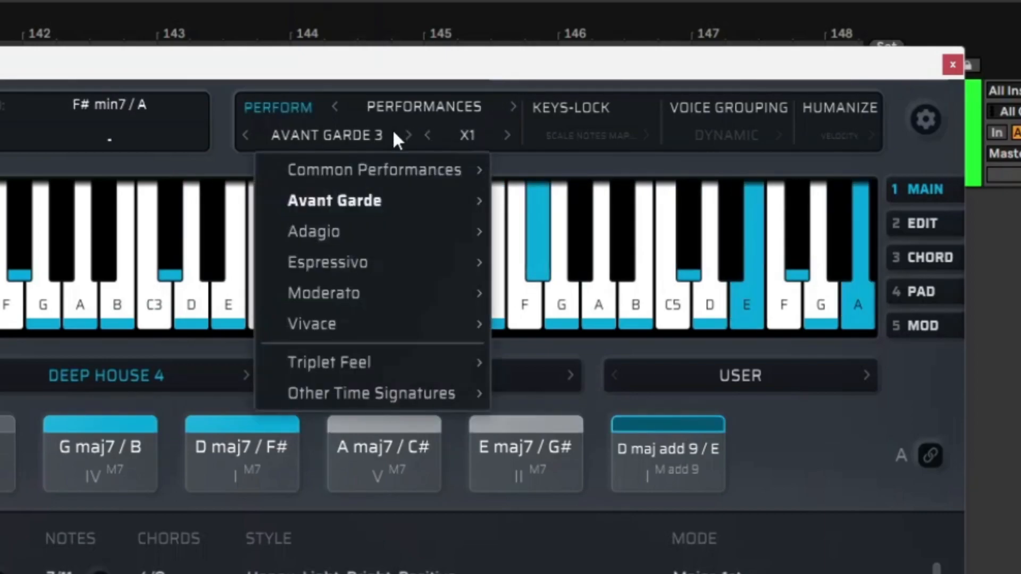
mouse_move(474, 221)
left_click(588, 346)
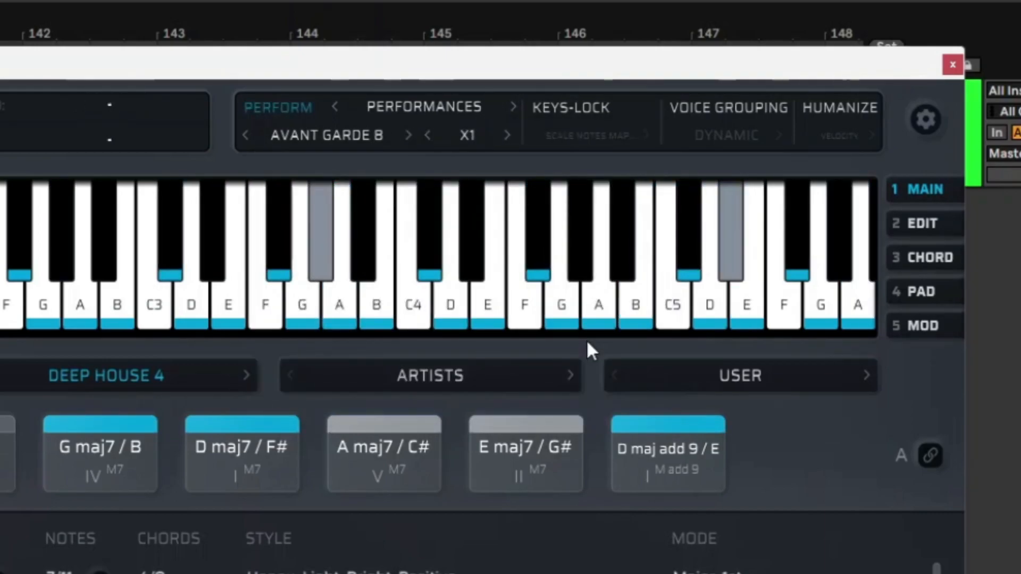
left_click(430, 136)
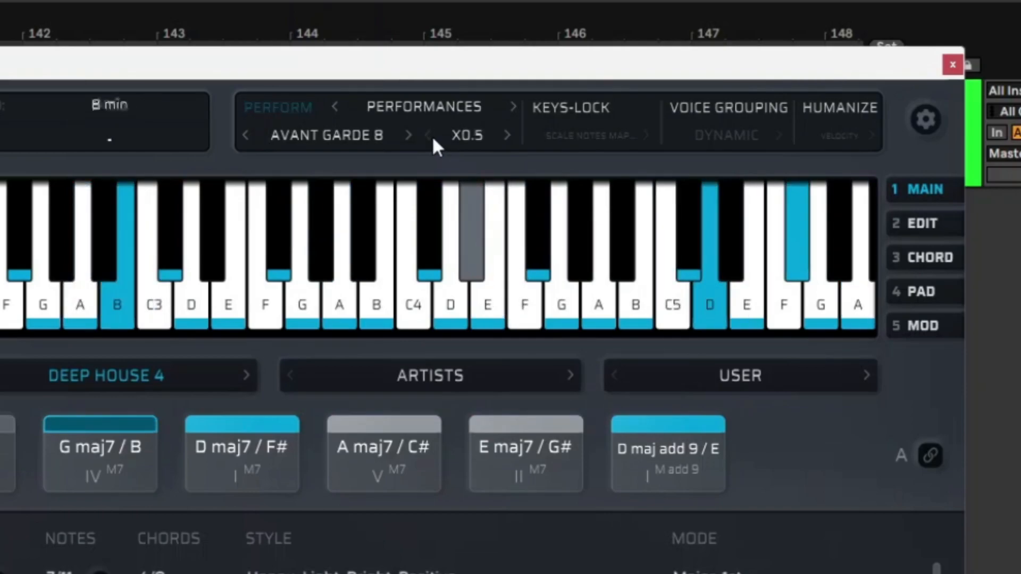
left_click(355, 133)
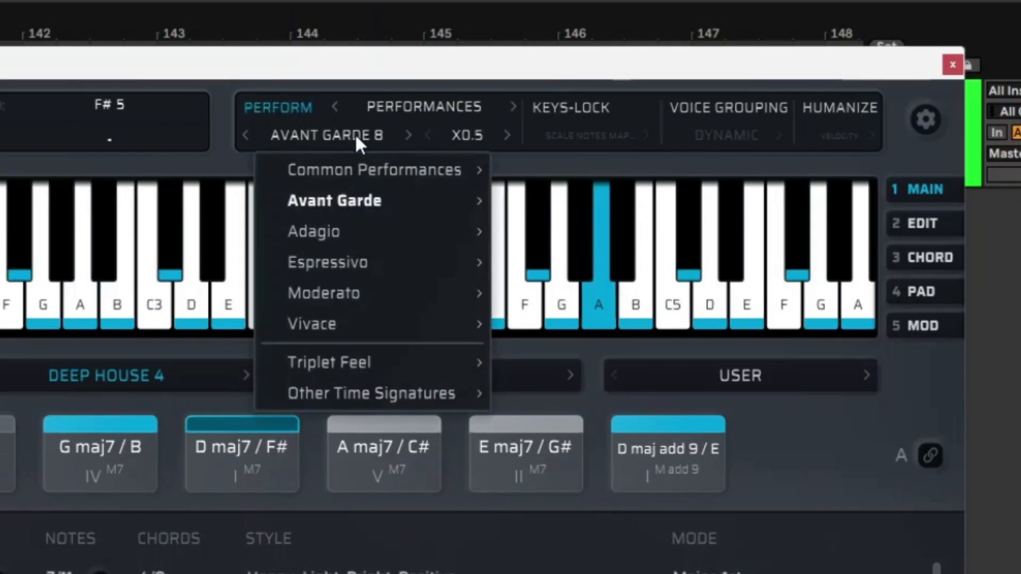
left_click(355, 133)
Record the Avant Garde 8 performance with MIDI Capture and stop the capture.
left_click_drag(385, 62, 231, 0)
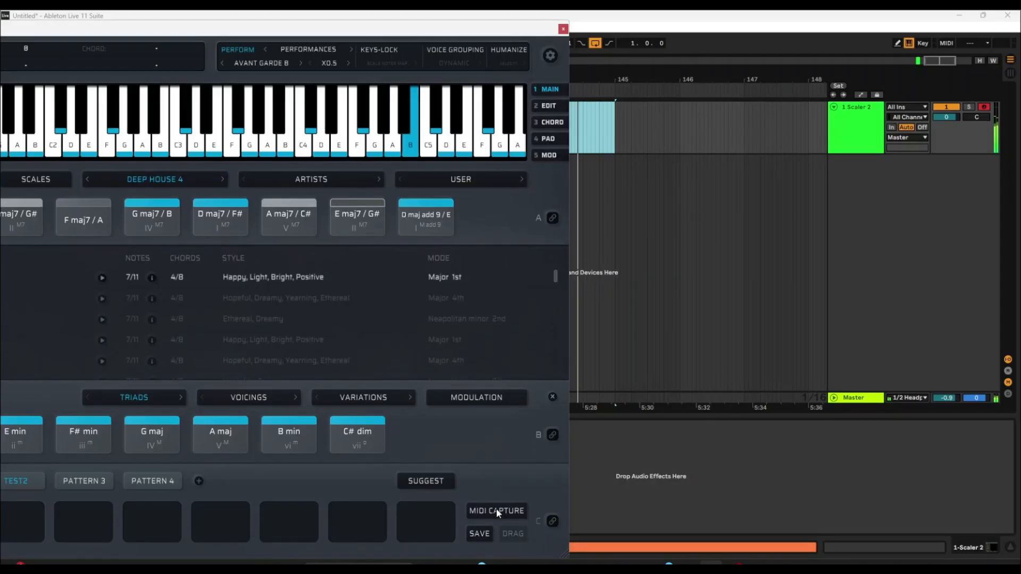
left_click(496, 509)
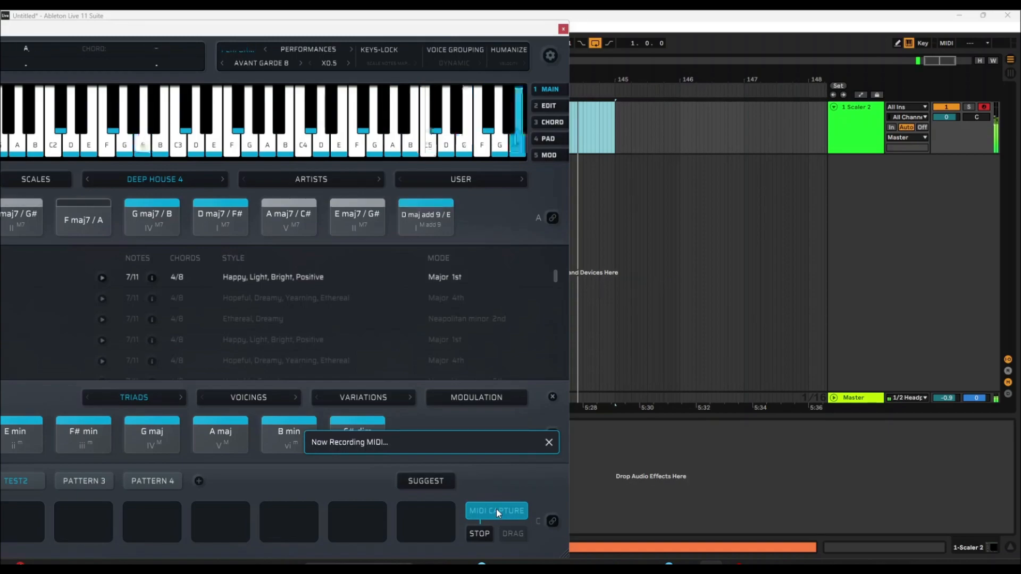
left_click(482, 536)
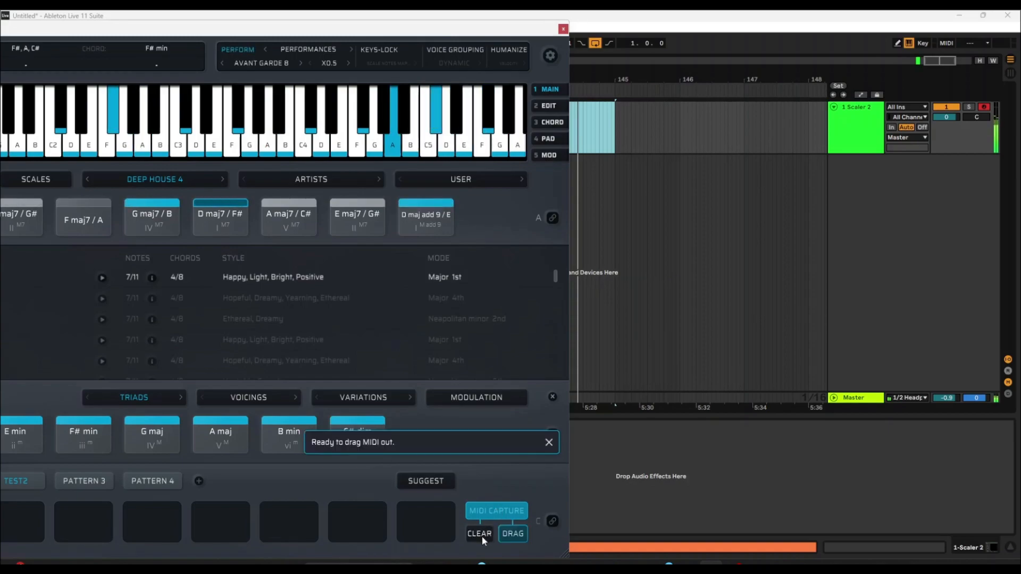
Place the captured MIDI on the Scaler 2 track at bar 143, close the plugin window, and open the clip's notes.
left_click_drag(175, 29, 355, 58)
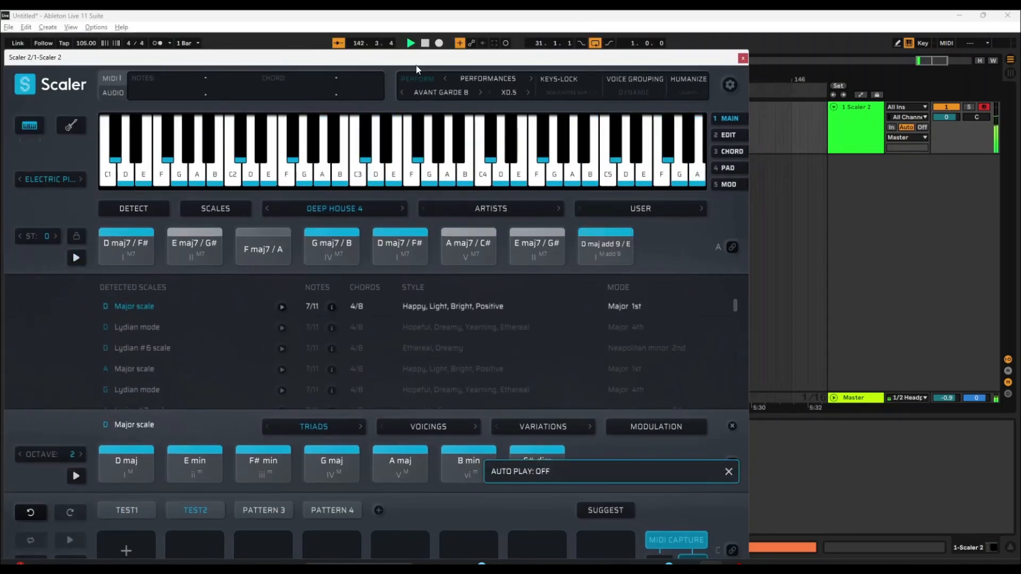
left_click_drag(452, 55, 160, 29)
left_click_drag(400, 523, 510, 143)
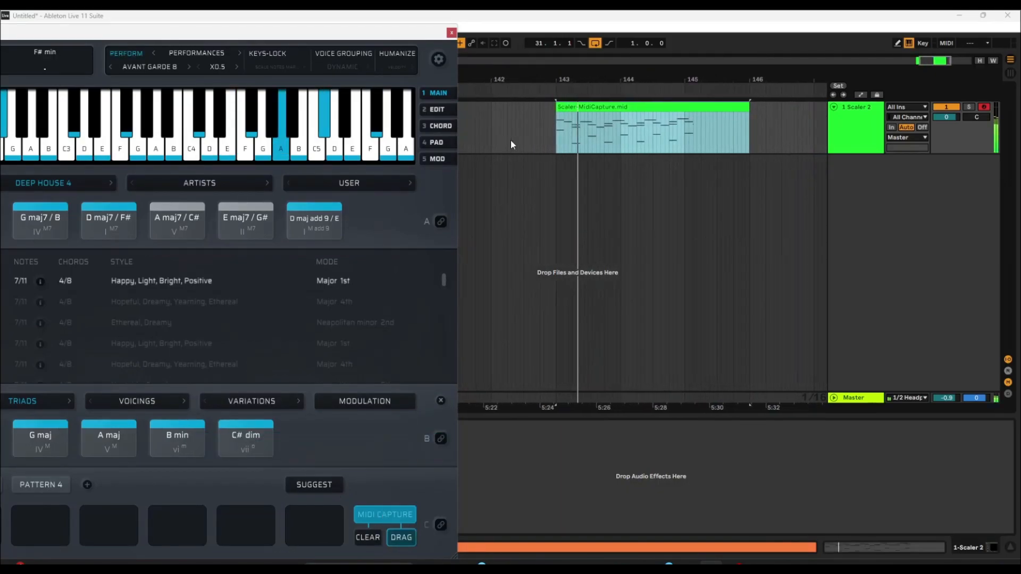
left_click(451, 34)
double_click(502, 104)
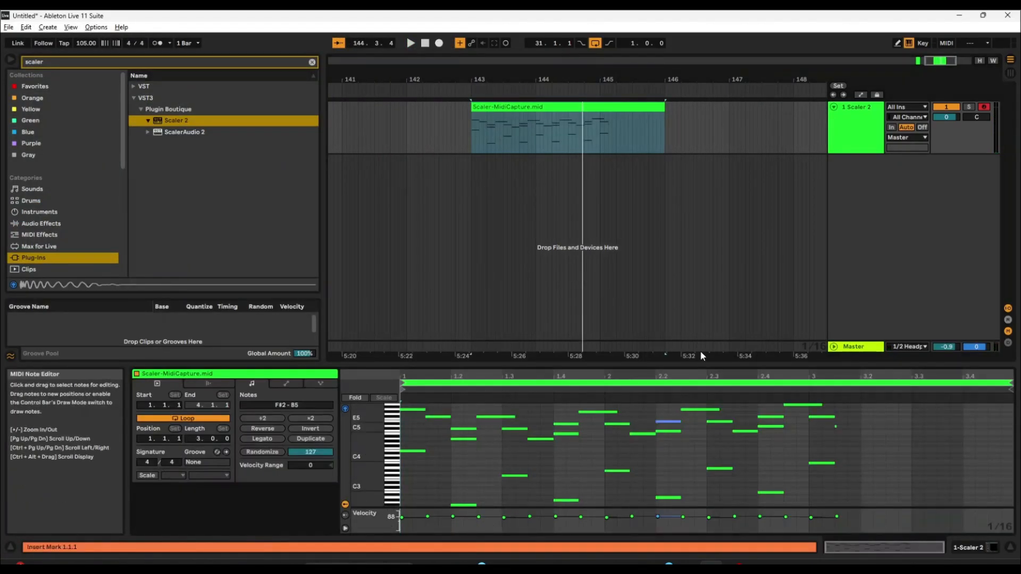
Duplicate the Scaler 2 track and switch Scaler's Perform mode from Performances to Strumming.
right_click(857, 121)
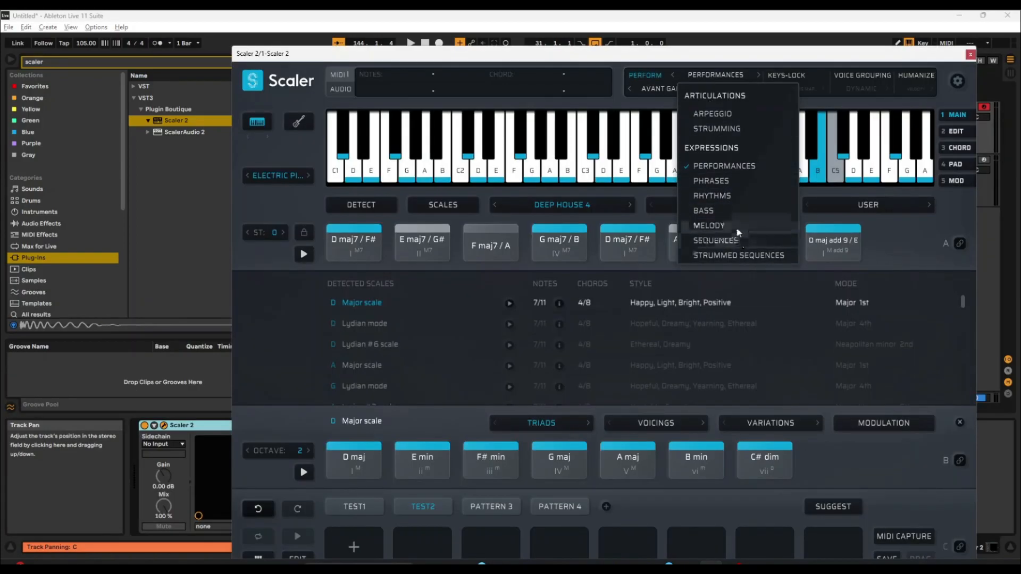
left_click(716, 129)
left_click_drag(729, 58, 565, 168)
Audition the Deep House 4 chords with alternate strumming at Medium, Fast and Slow speeds.
left_click(192, 347)
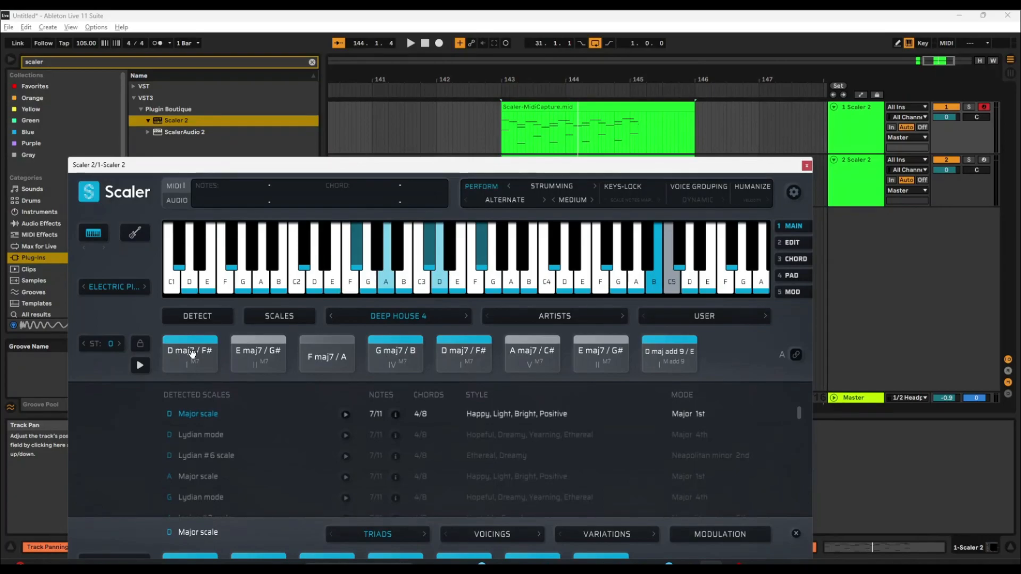
left_click(262, 353)
left_click(326, 356)
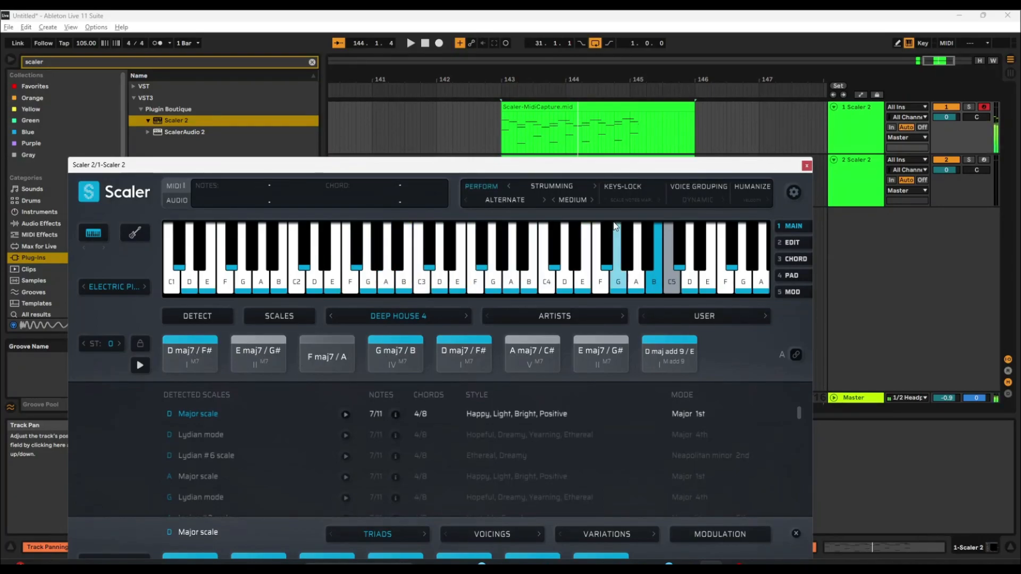
left_click(377, 343)
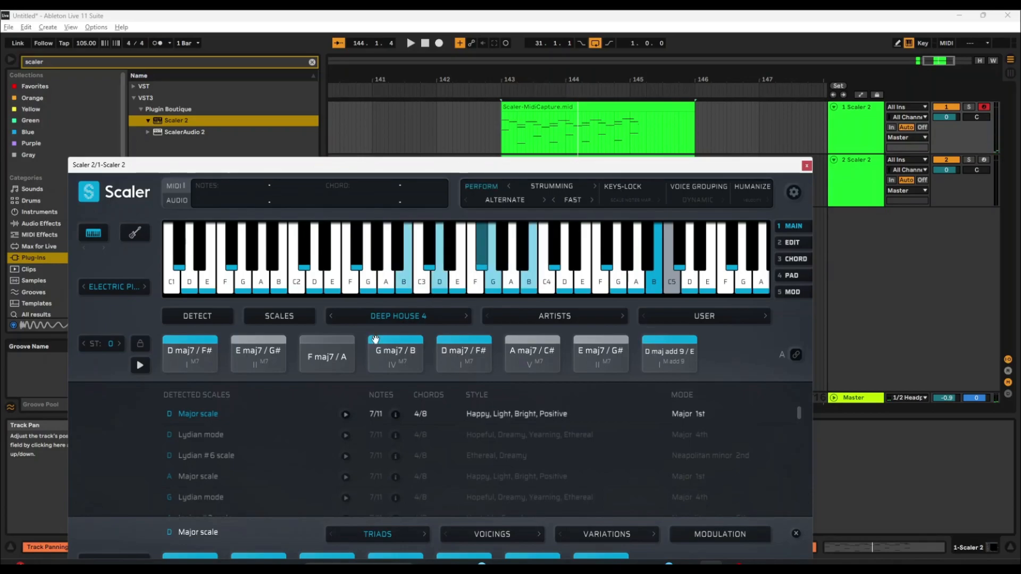
left_click(262, 352)
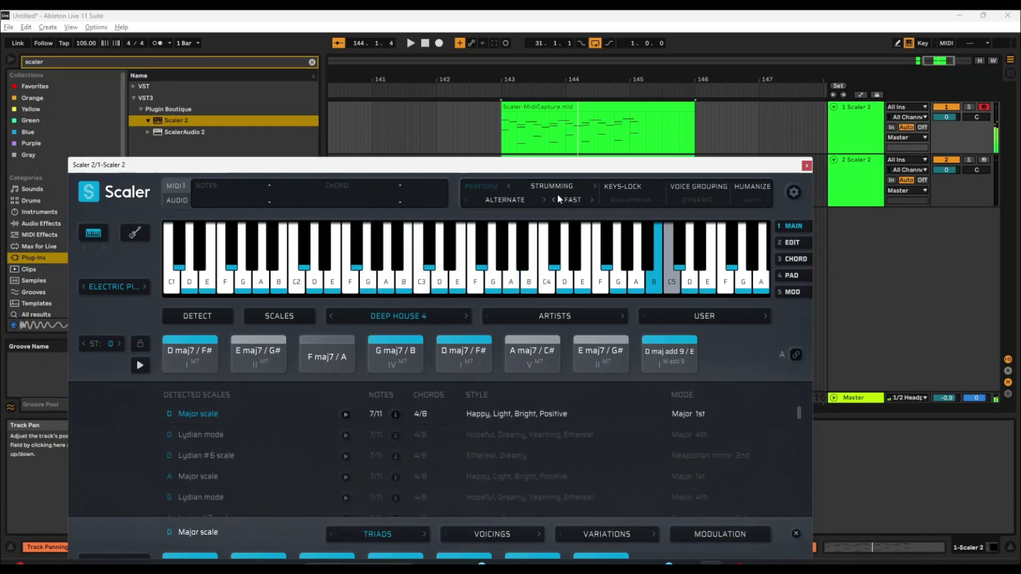
left_click(553, 199)
left_click(244, 353)
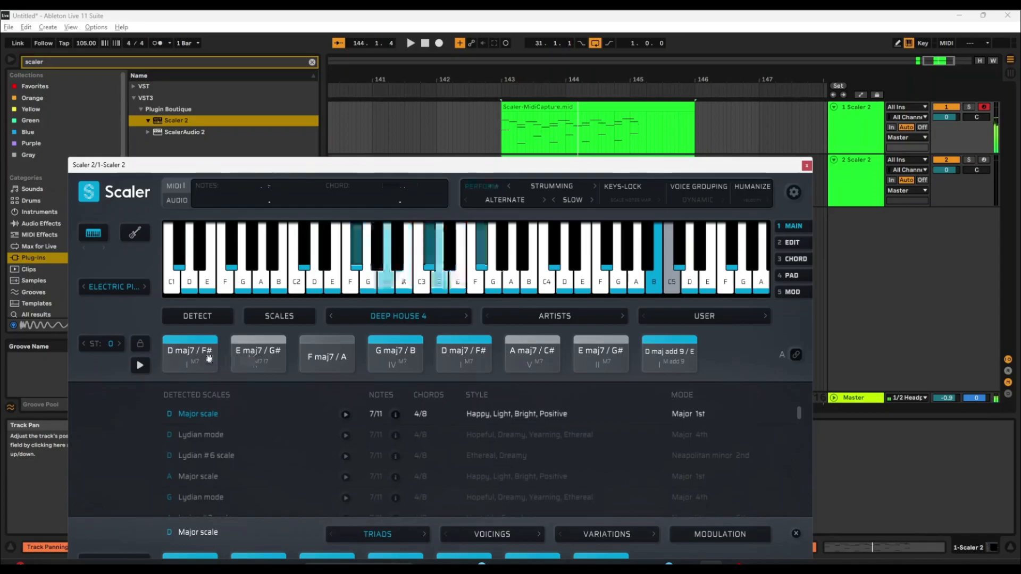
Audition the Deep House 4 chords with slow Alternate strumming, then with the strum direction set to Down.
left_click(389, 360)
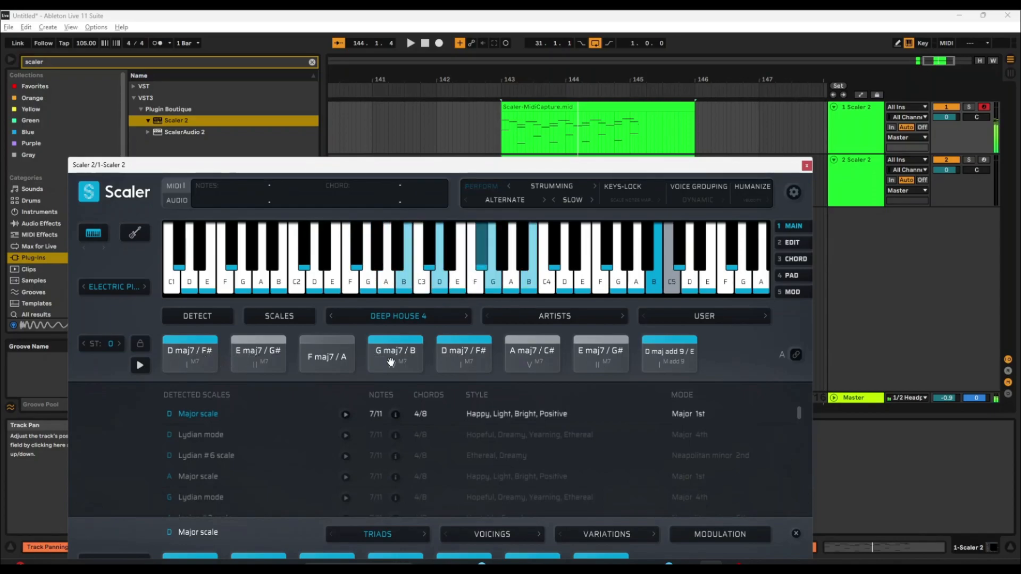
left_click(462, 357)
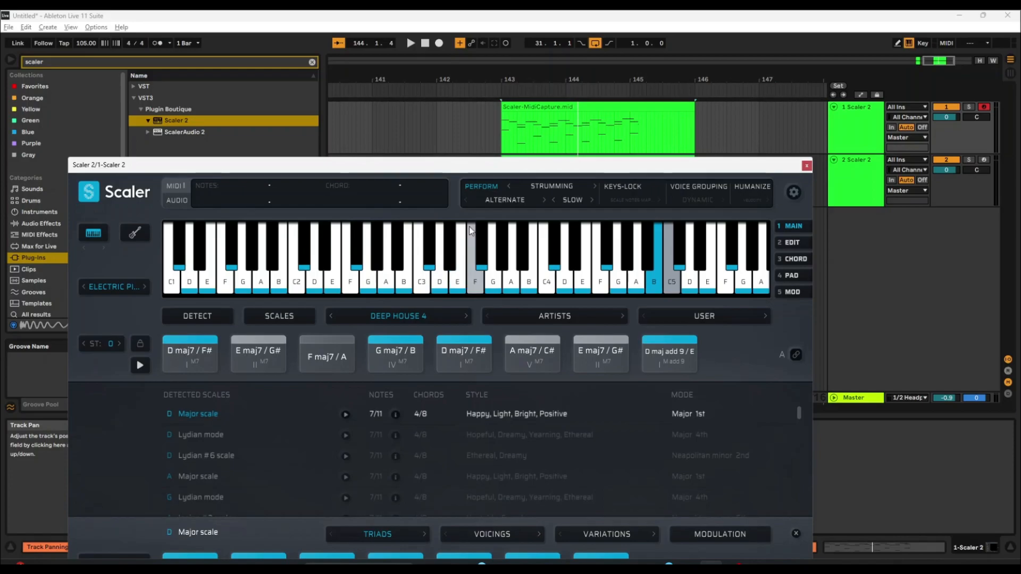
left_click(508, 200)
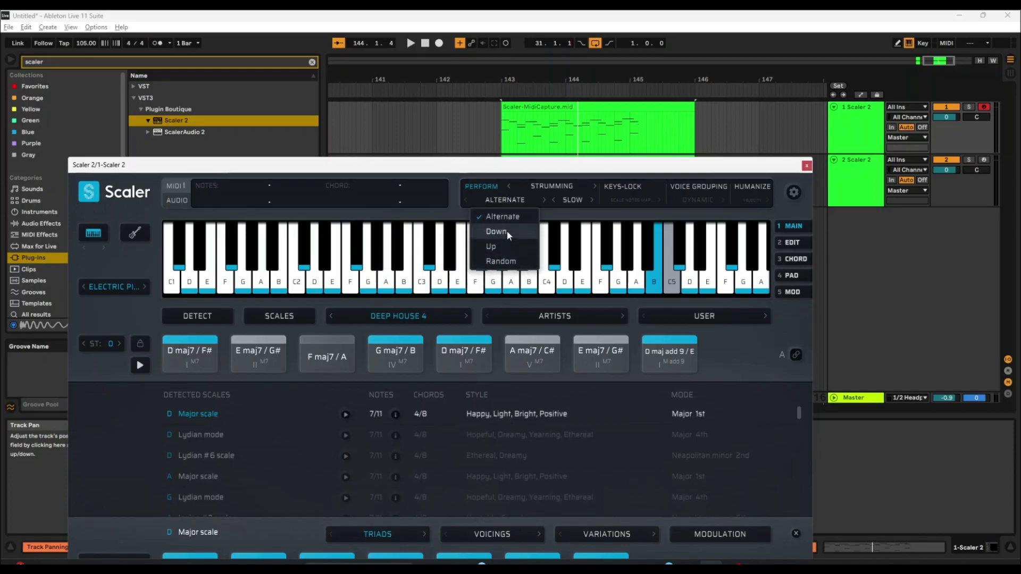
left_click(217, 355)
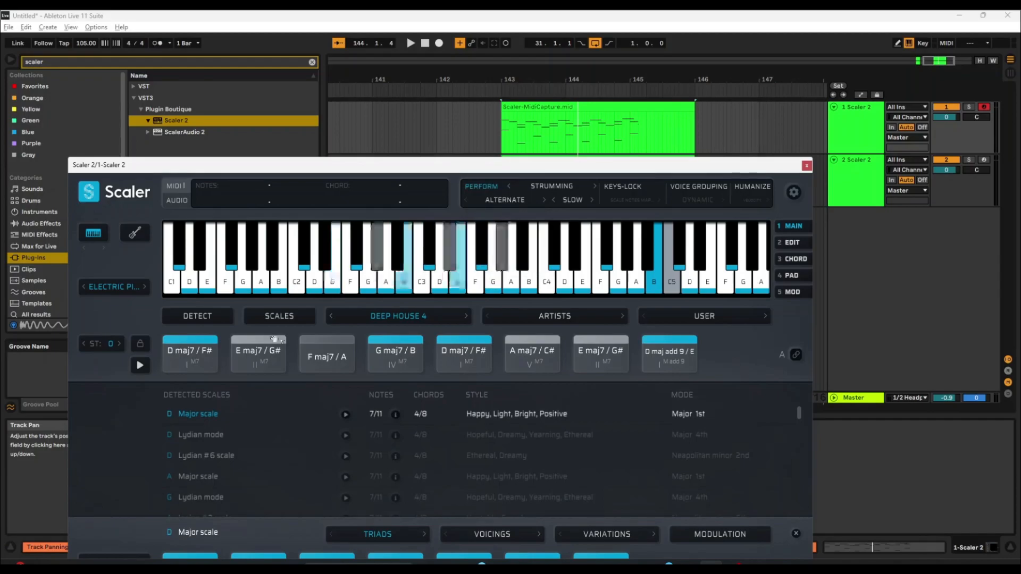
left_click(184, 343)
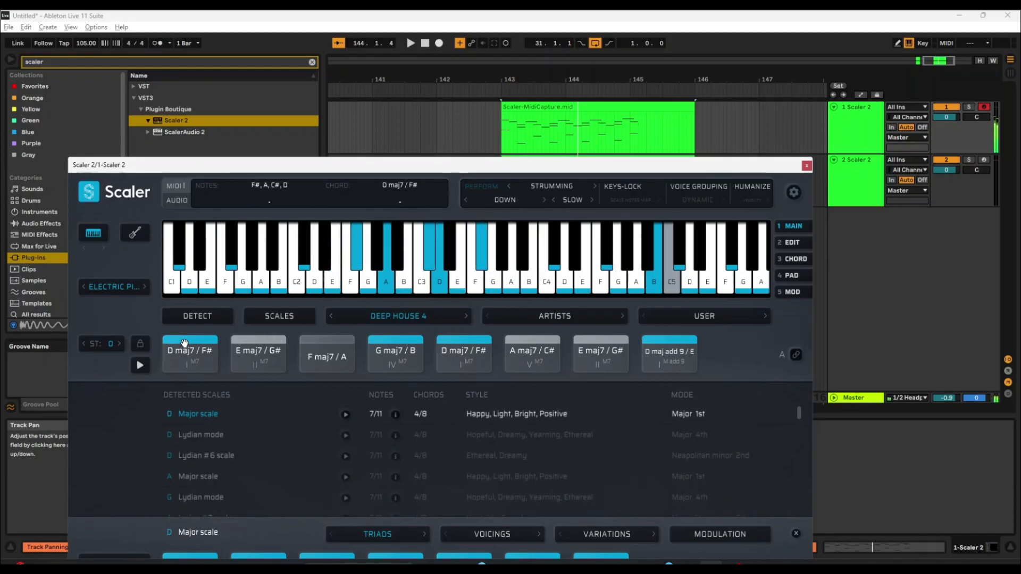
Audition the first three Deep House 4 chords with slow strumming in the Up and Random directions.
left_click(543, 200)
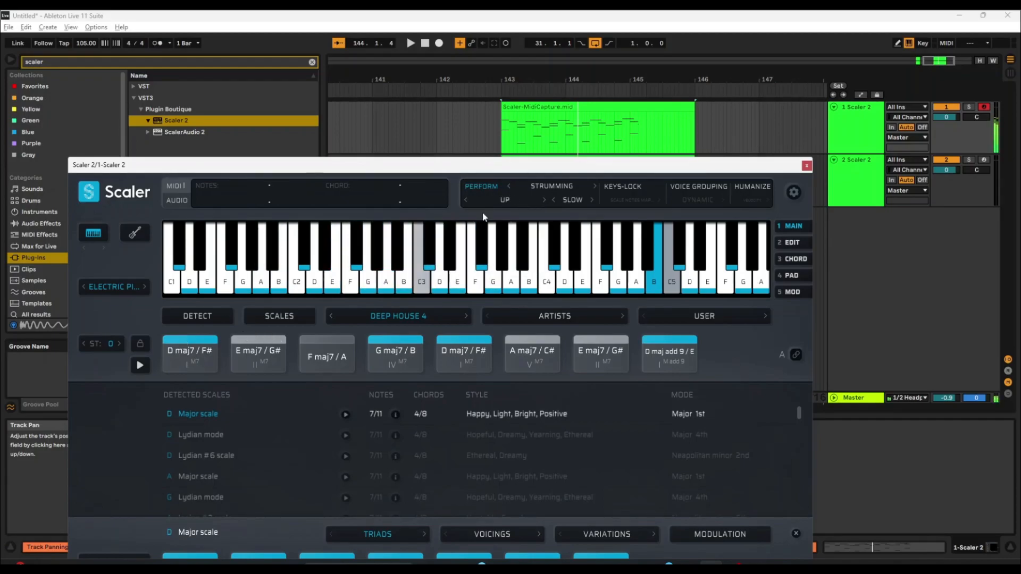
left_click(202, 359)
left_click(272, 357)
left_click(327, 357)
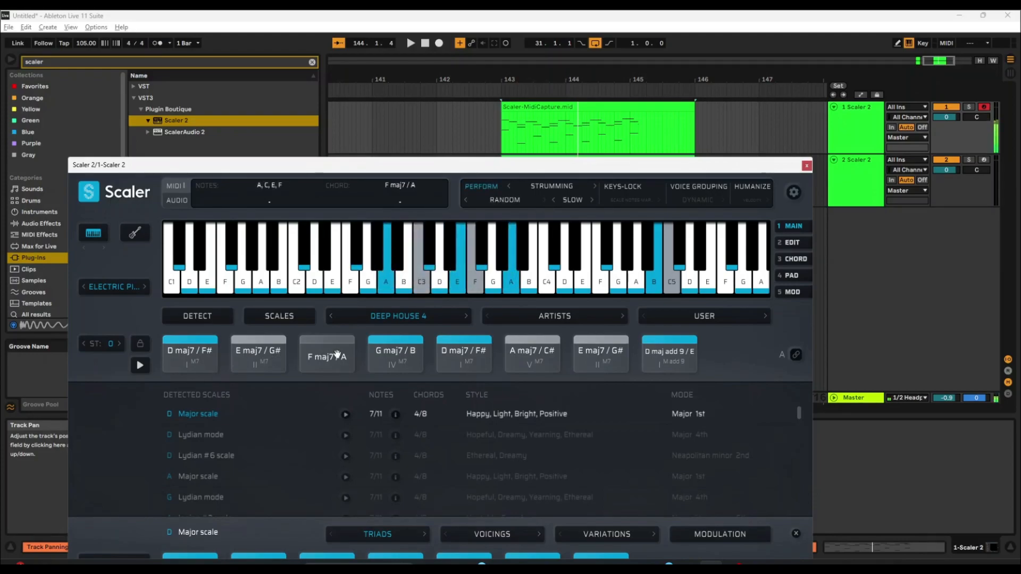
Switch the Perform mode to Arpeggio with the Down/Up pattern and audition the chords at 1/8.
left_click(553, 187)
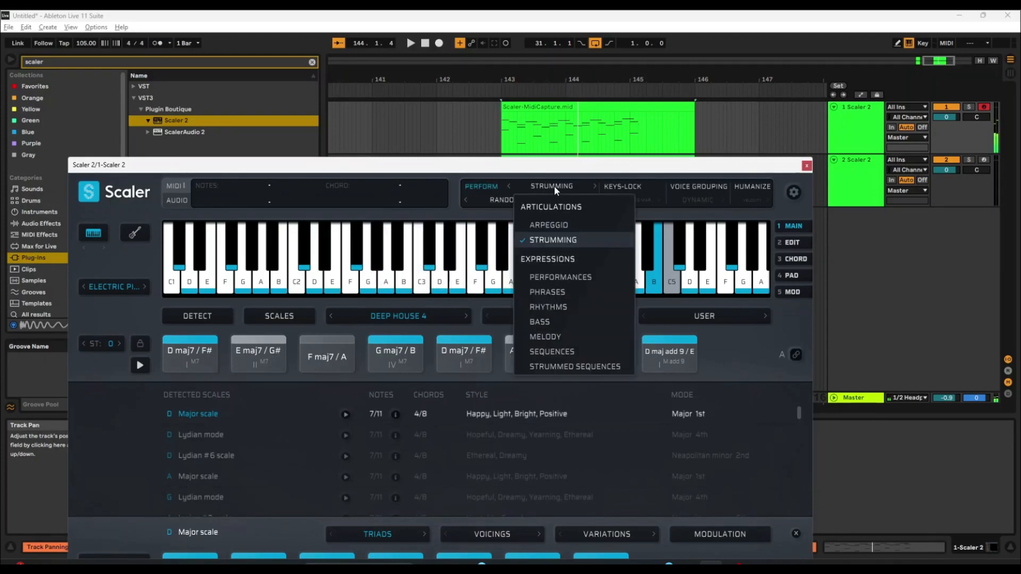
left_click(549, 225)
left_click(509, 201)
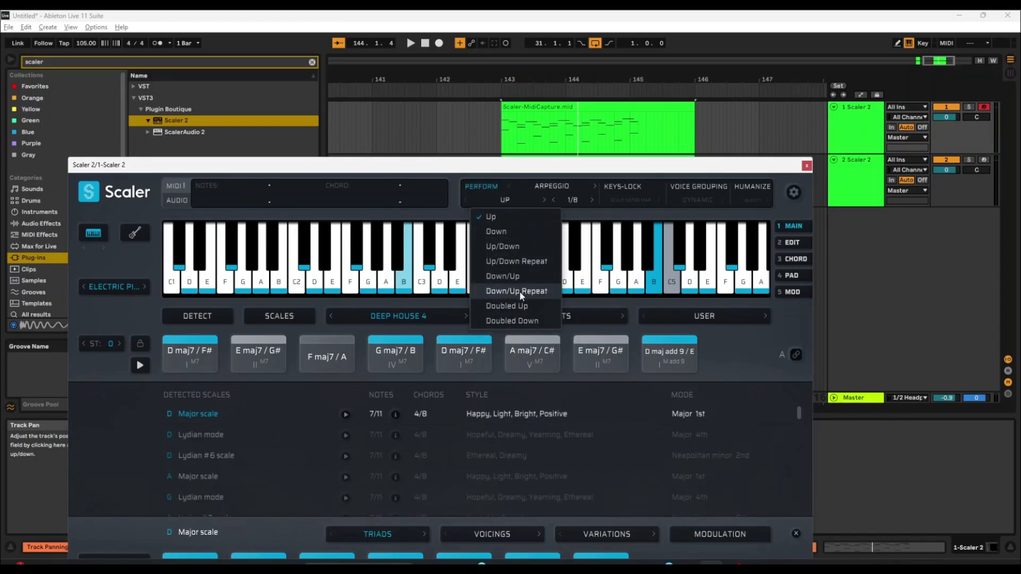
left_click(521, 275)
left_click(206, 350)
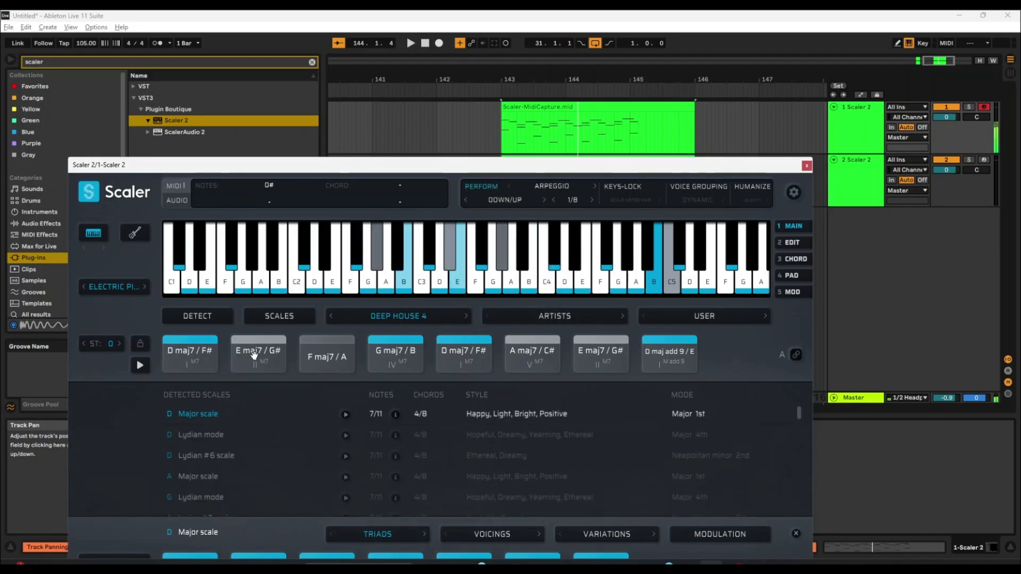
Set the arpeggio rate to 1/16D and audition the first chords again.
left_click(532, 228)
left_click(592, 200)
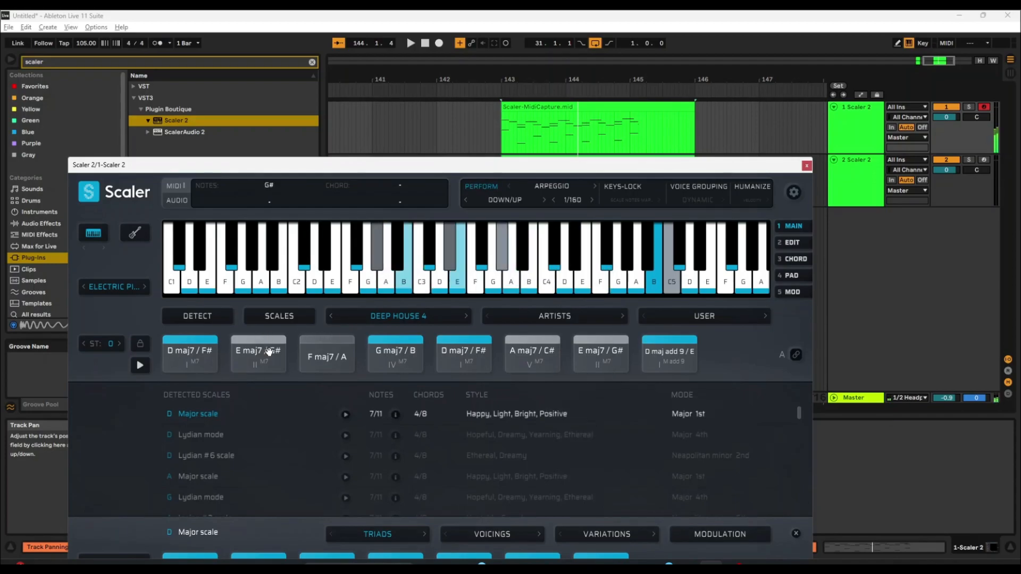
left_click(196, 345)
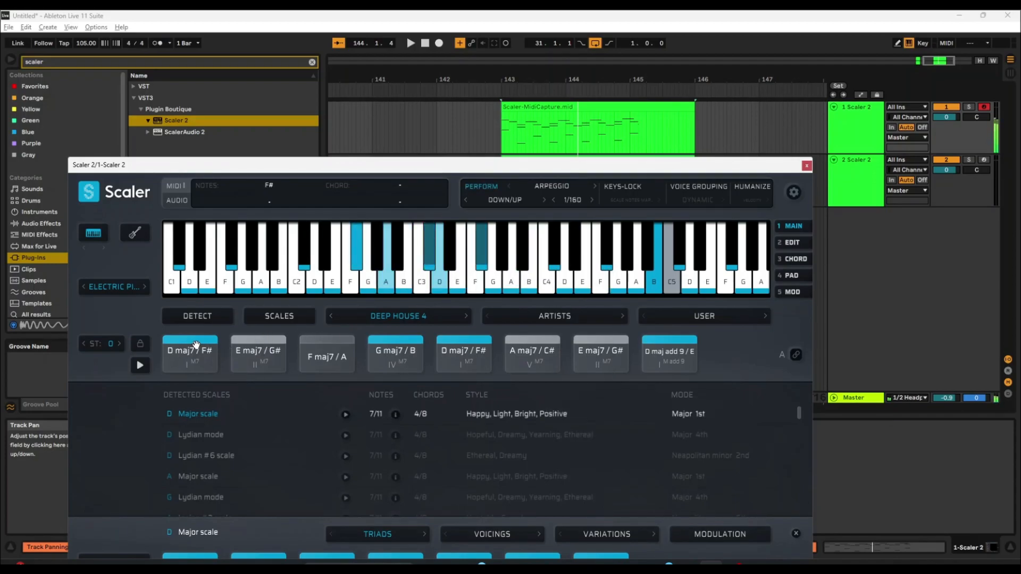
Switch the Perform mode to Phrases and audition the first chord with the Cavatina phrase.
left_click(566, 187)
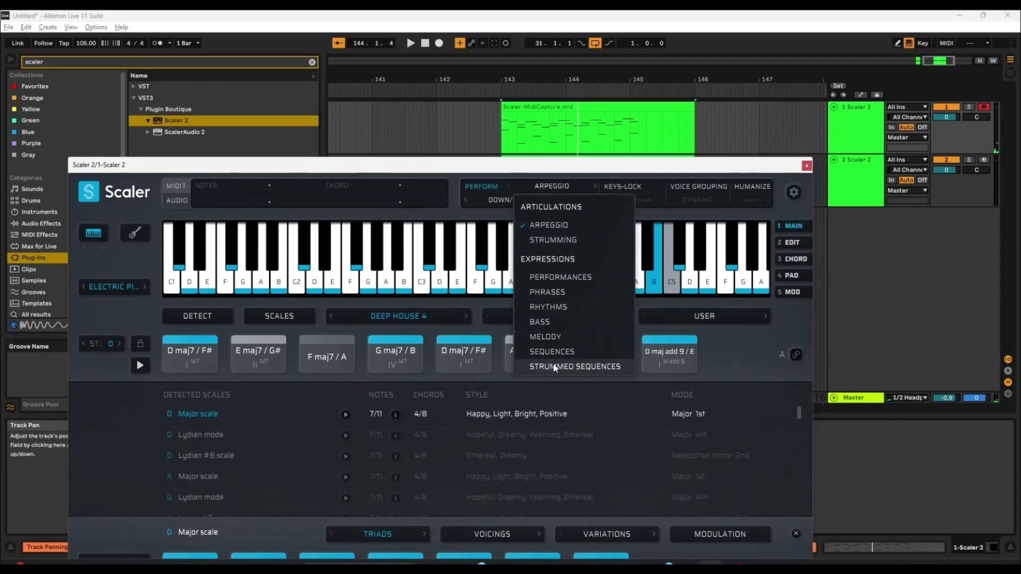
left_click(558, 292)
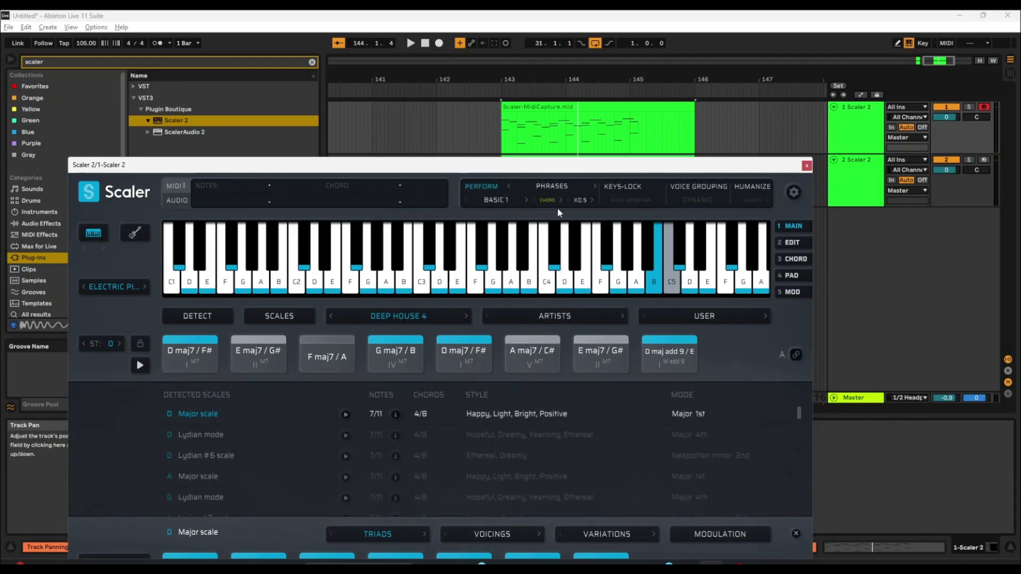
left_click(519, 201)
mouse_move(554, 218)
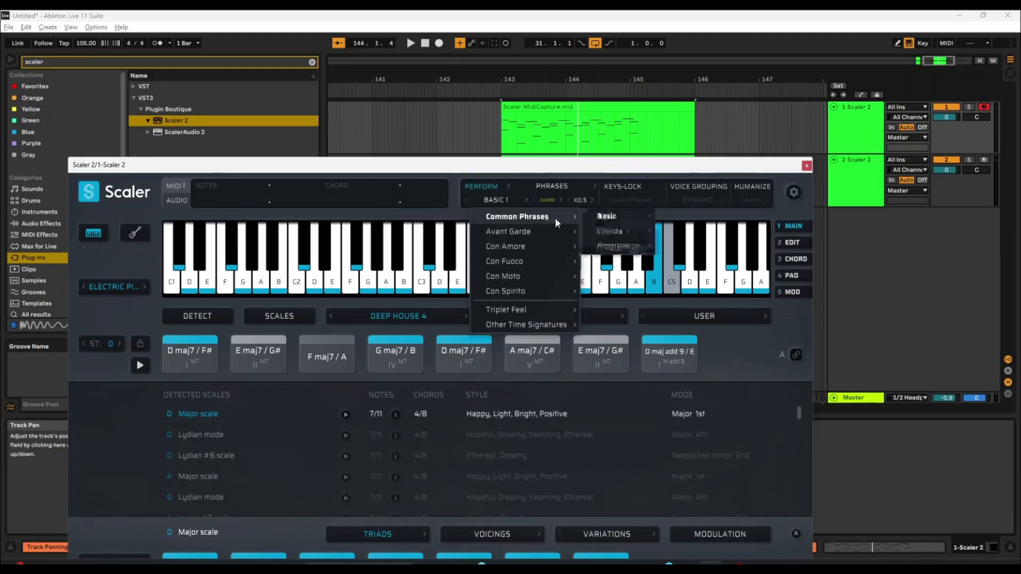
mouse_move(654, 215)
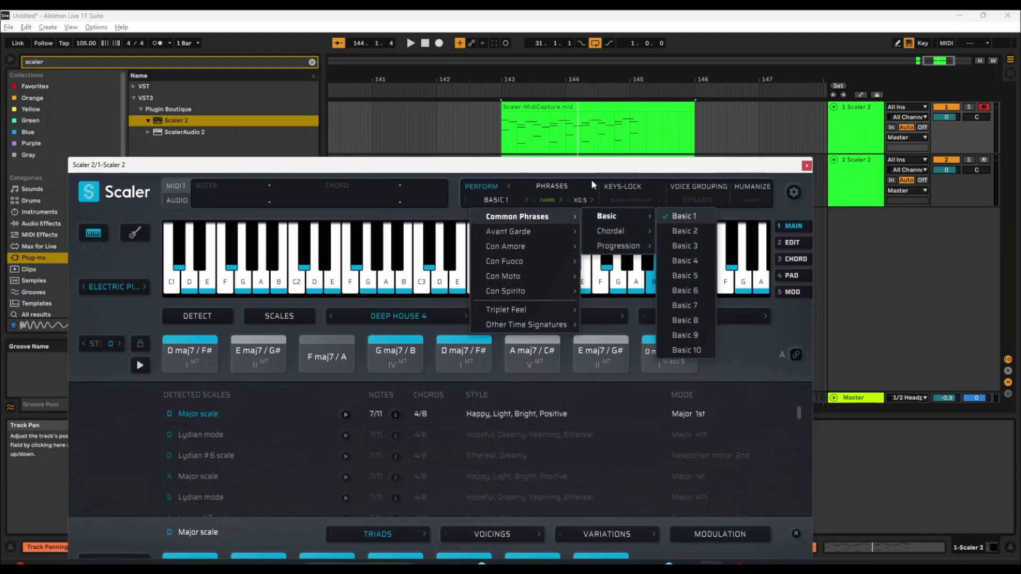
left_click(206, 359)
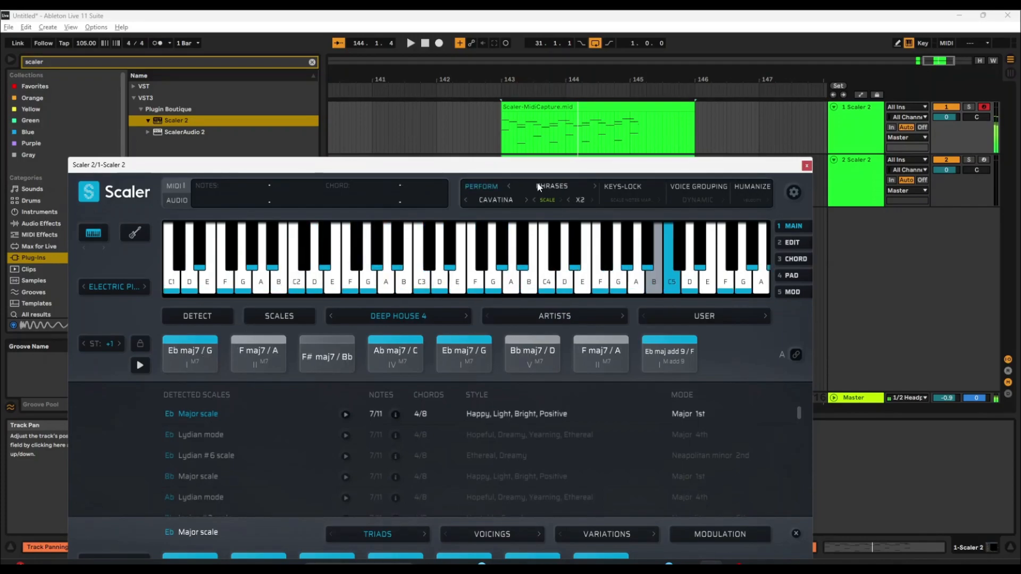
Switch the Perform mode to Rhythms and audition the Eb maj7/G chord with the Castrato rhythm at X2.
left_click(543, 190)
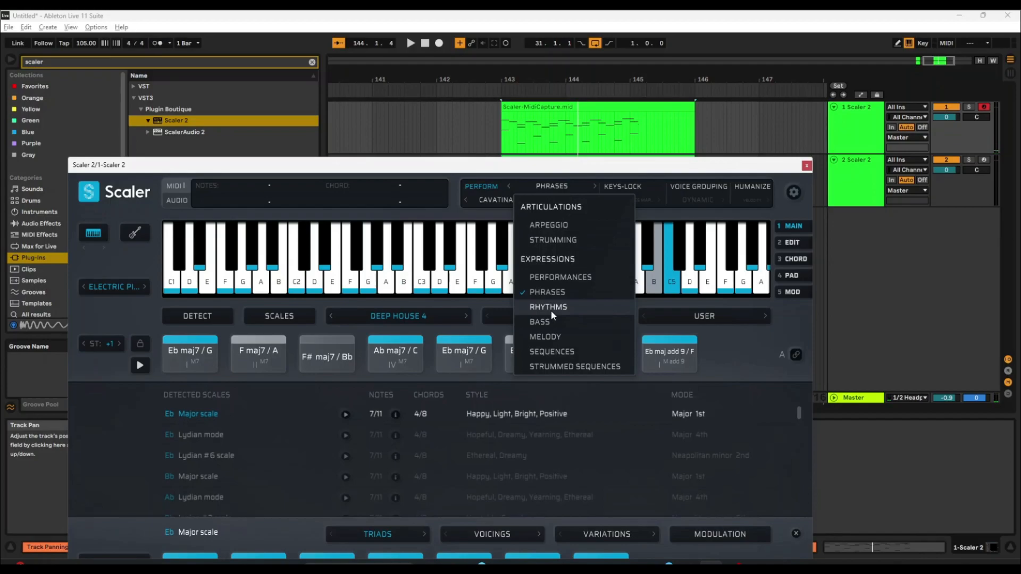
left_click(550, 307)
left_click(525, 200)
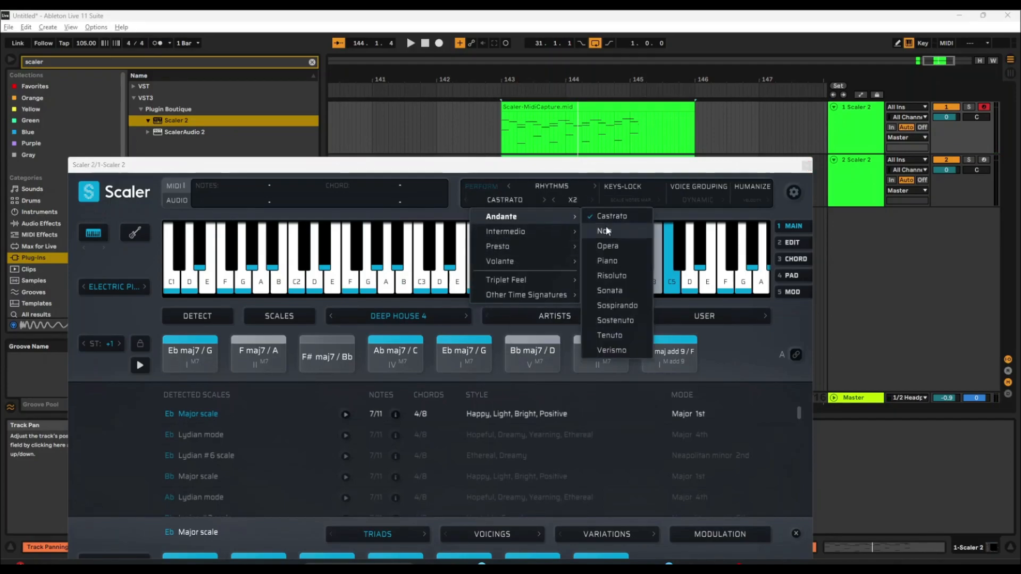
left_click(201, 355)
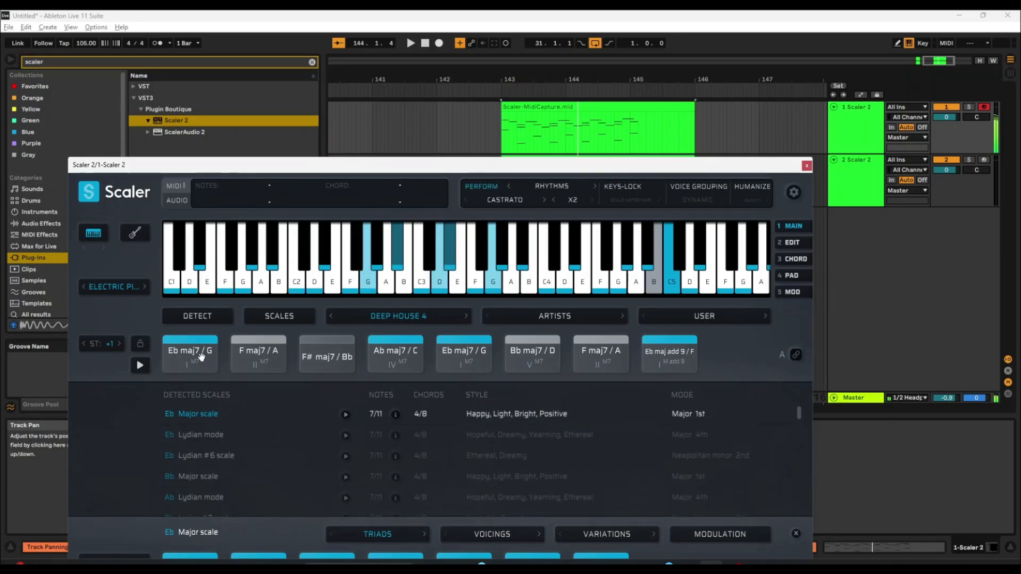
Switch the Perform mode to Strummed Sequences and audition the first three chords with Slow 1 at X1.
left_click(553, 185)
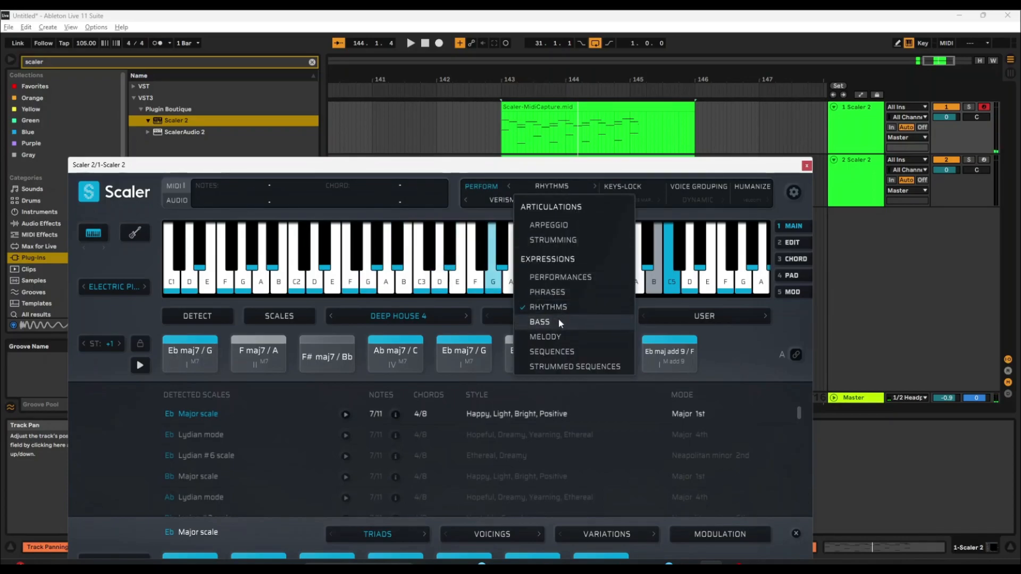
left_click(551, 366)
left_click(193, 349)
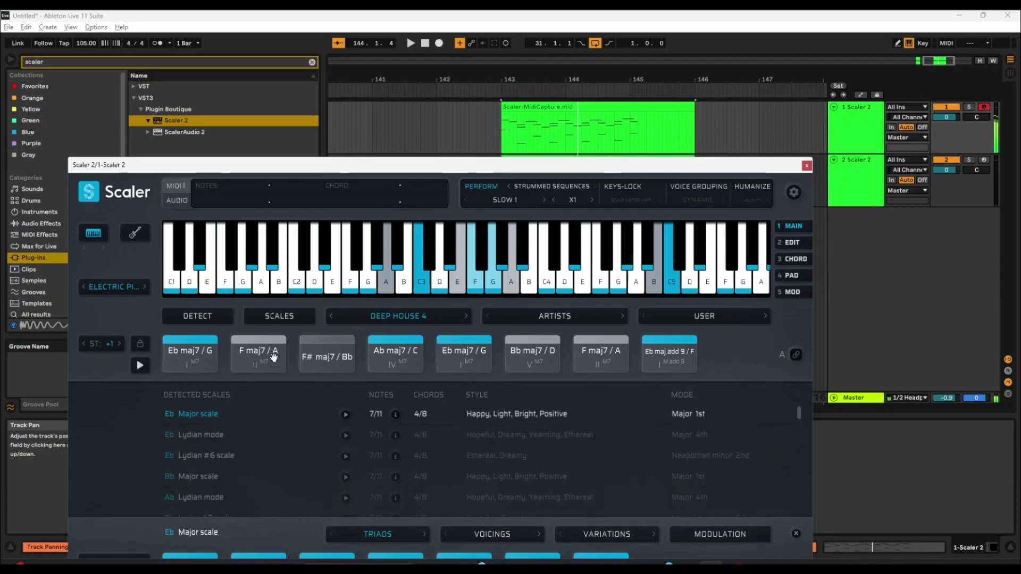
left_click(340, 357)
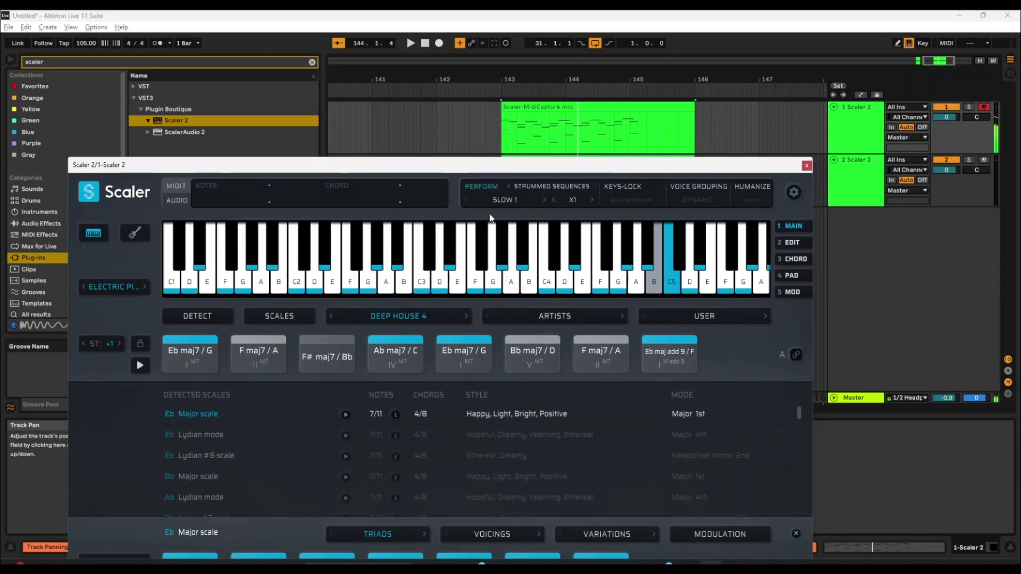
Switch the Perform mode to Bass and change Scaler's instrument sound to Chorus Bass.
left_click(551, 186)
left_click(556, 324)
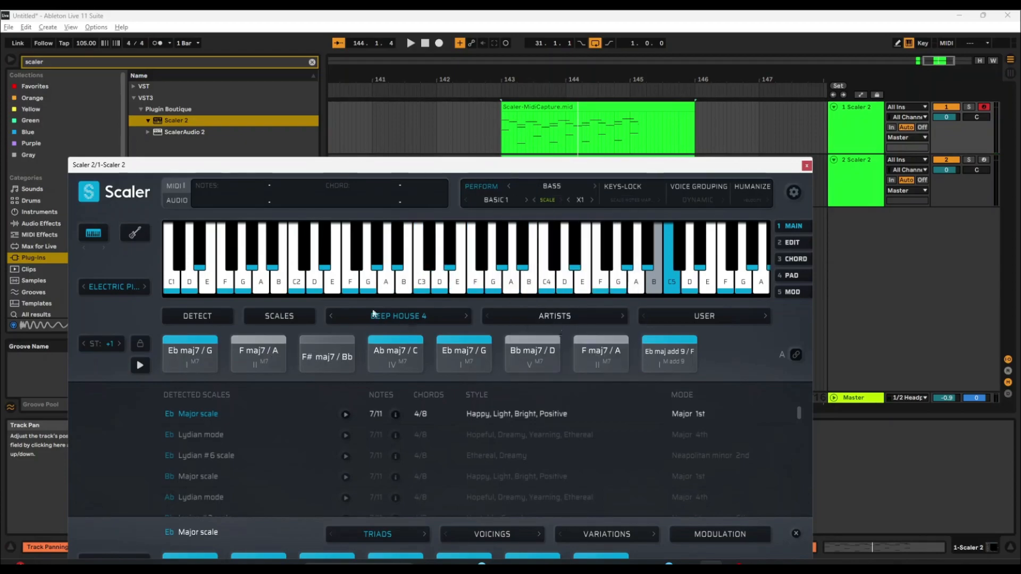
left_click(114, 286)
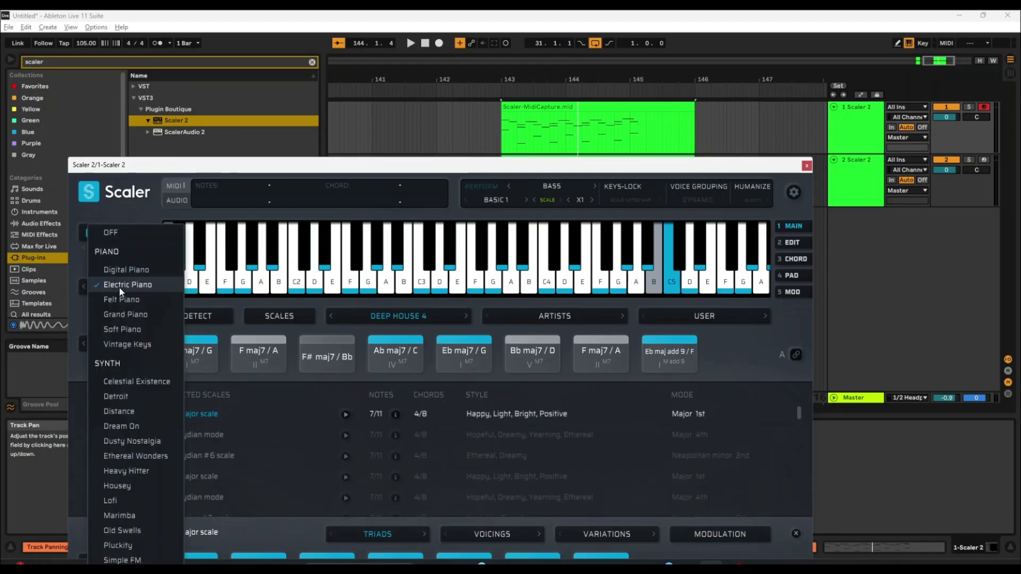
scroll(119, 288, "down", 10)
left_click(123, 303)
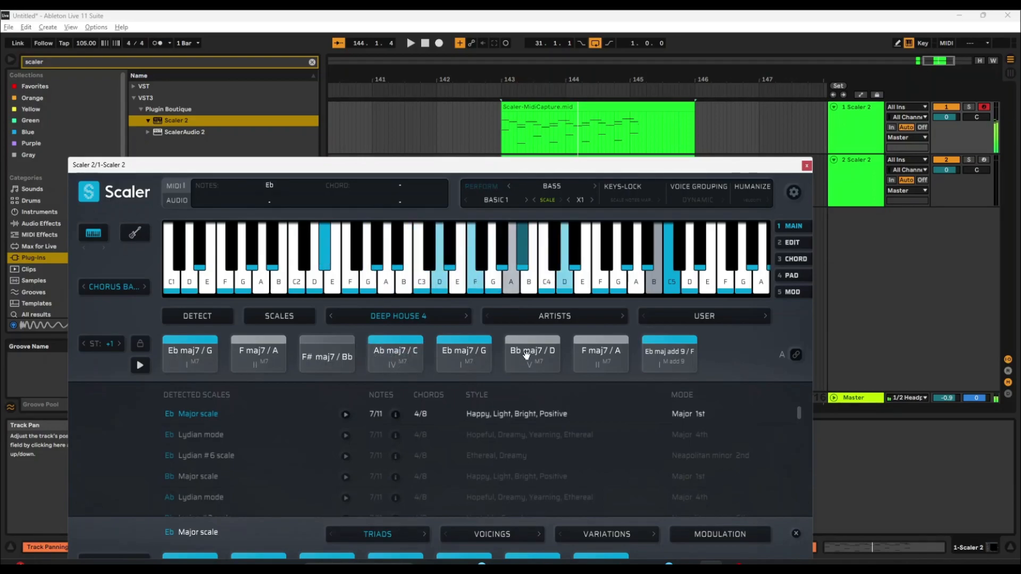
Set the bass pattern to Basic 2 and audition the chords at X1 and X2 speeds.
left_click(526, 199)
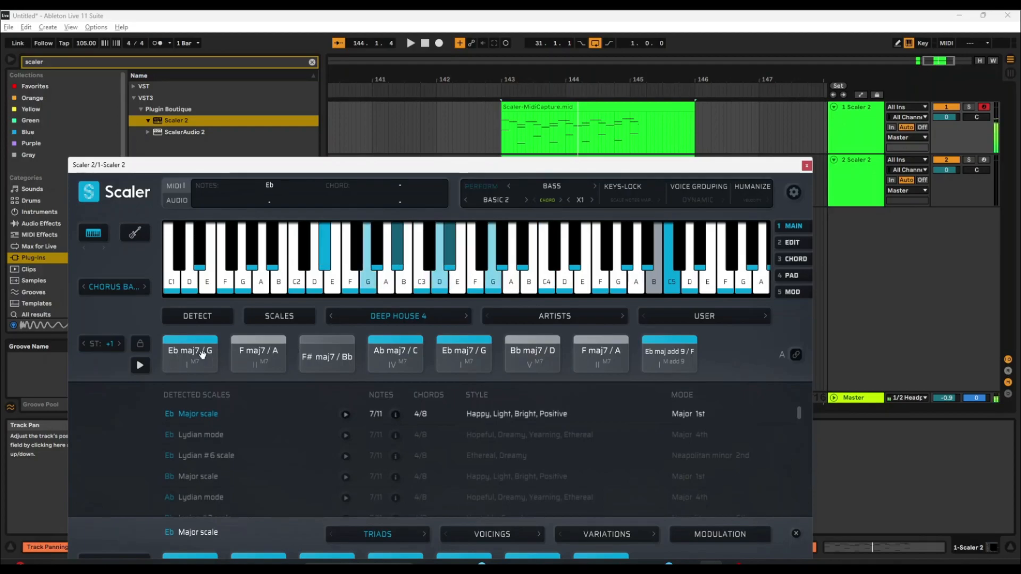
left_click(247, 355)
left_click(321, 360)
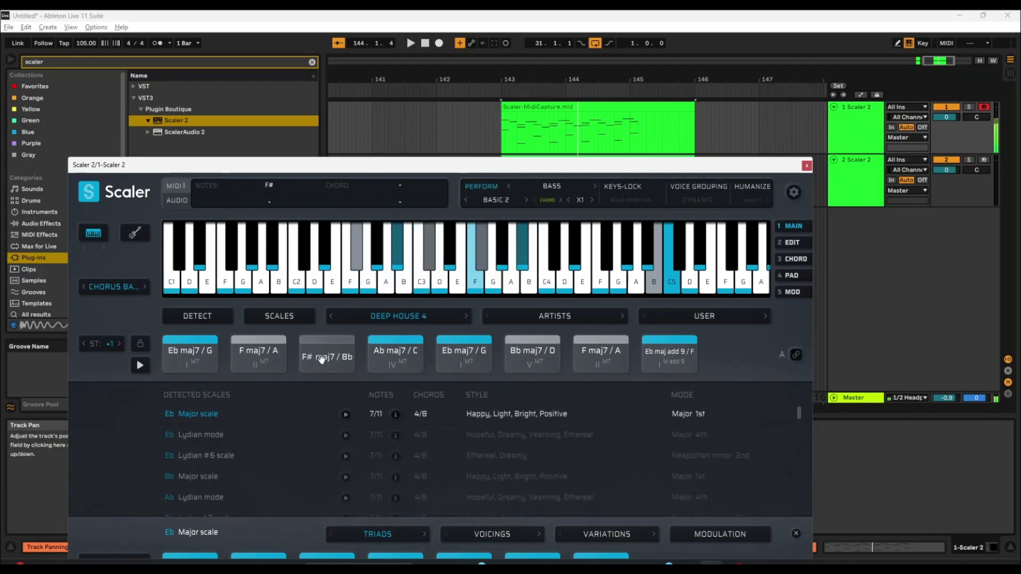
left_click(409, 341)
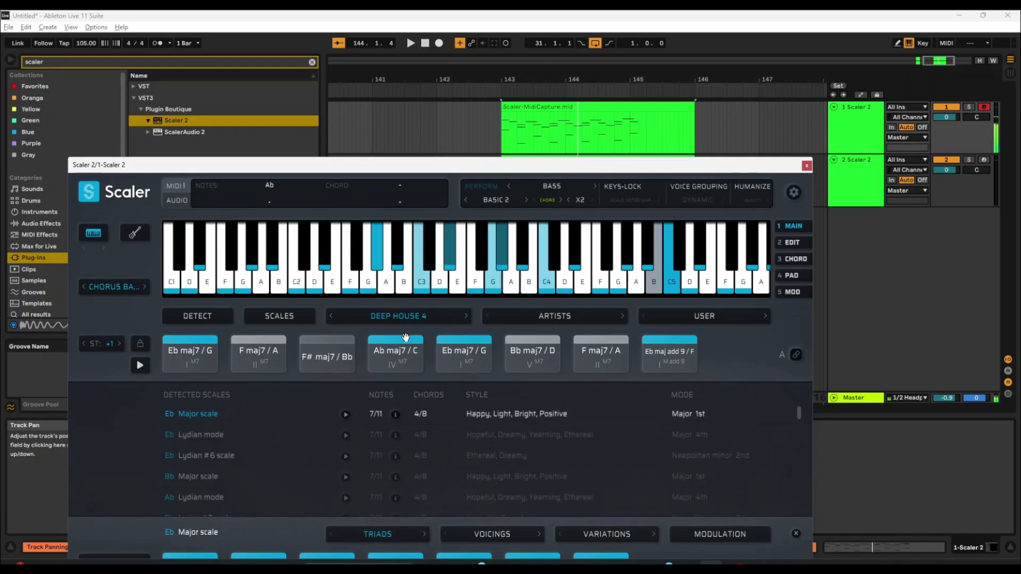
Choose the House 4 bass pattern and audition the first chords at X2 and X1 speeds.
left_click(494, 200)
mouse_move(526, 246)
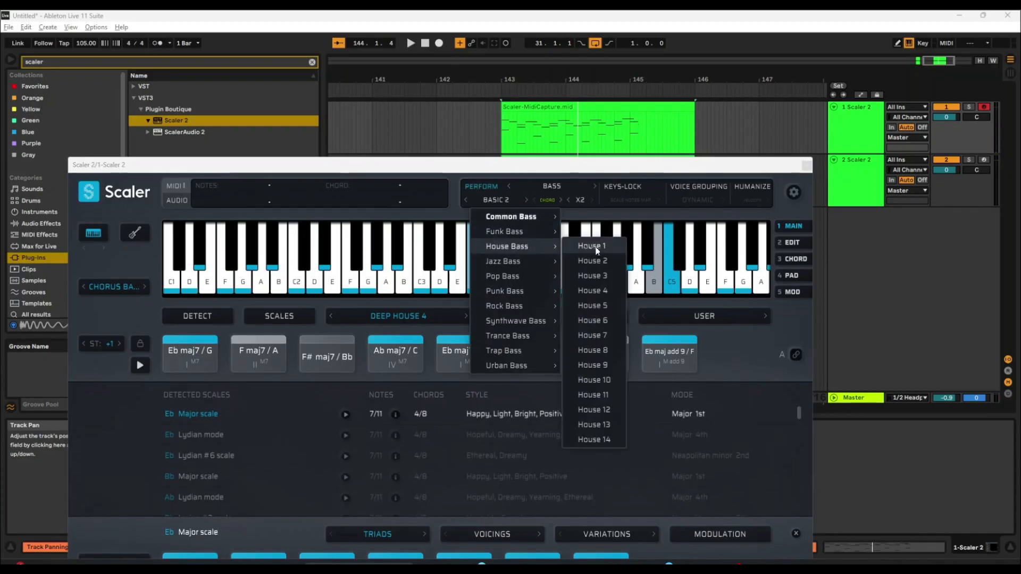
left_click(592, 290)
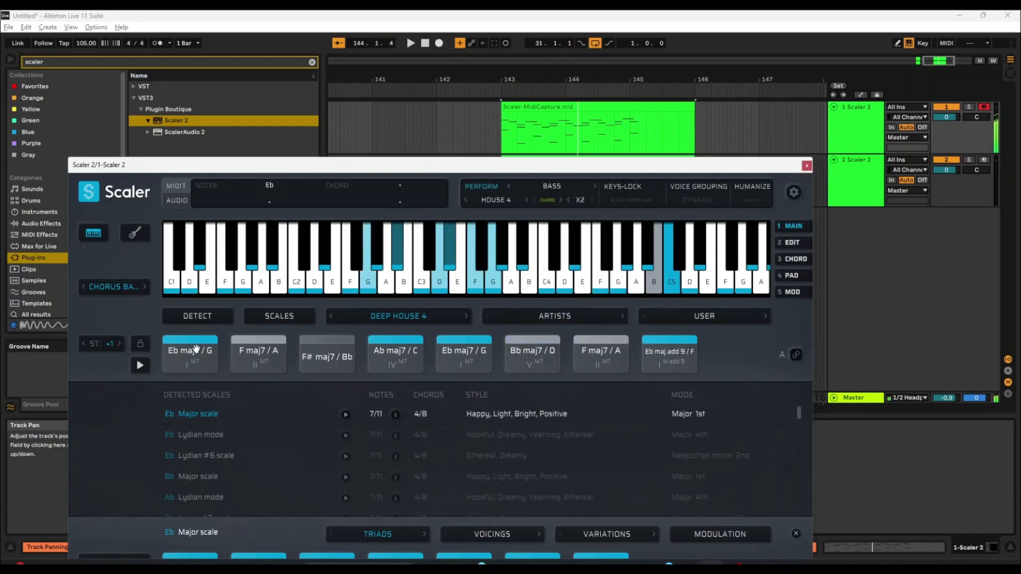
left_click(273, 357)
left_click(569, 199)
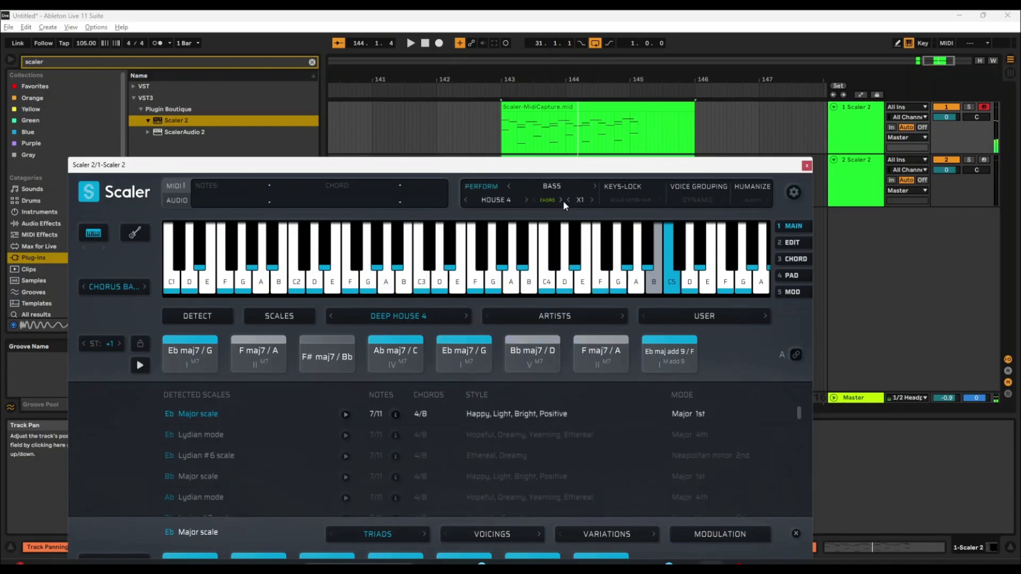
left_click(199, 352)
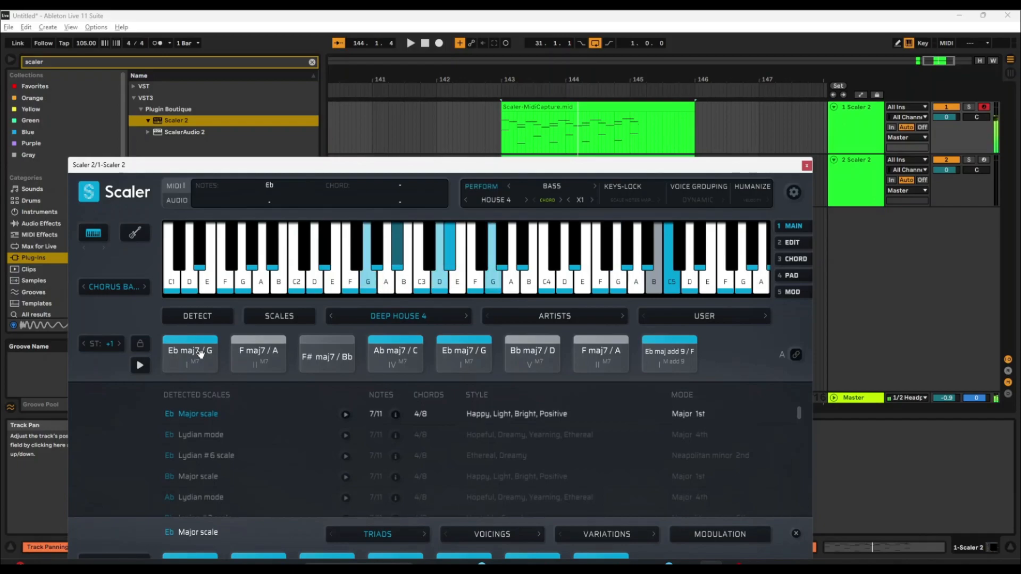
Choose the Synthwave 10 bass pattern with the Super Saw sound and browse the available bass pattern categories and instruments.
left_click(514, 201)
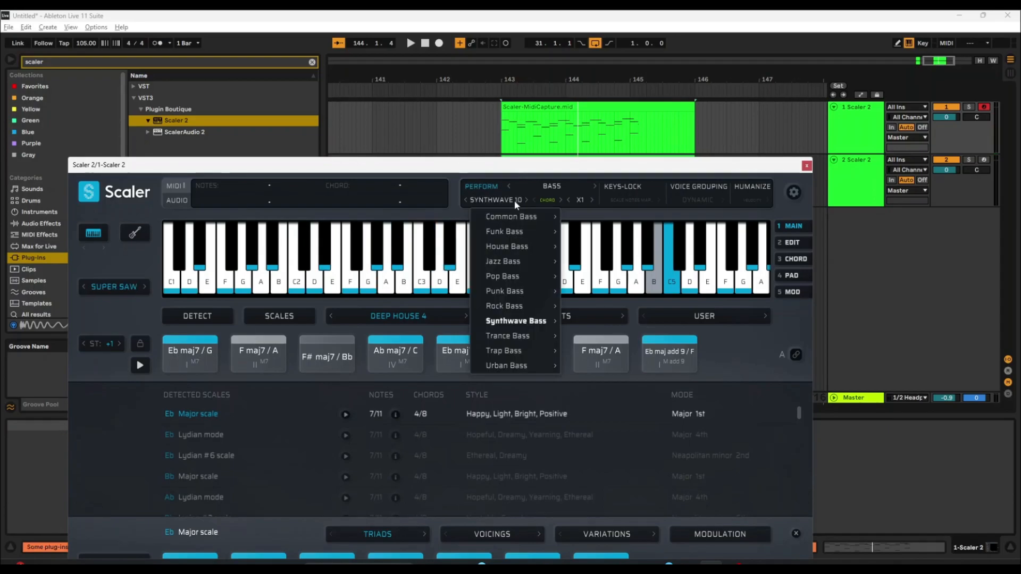
left_click(113, 292)
left_click(113, 291)
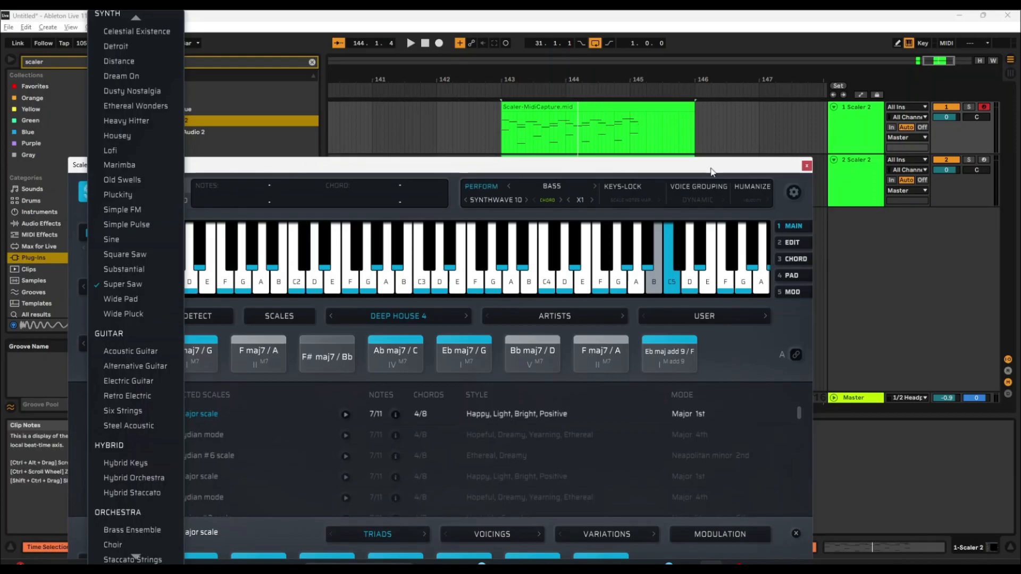
left_click(718, 359)
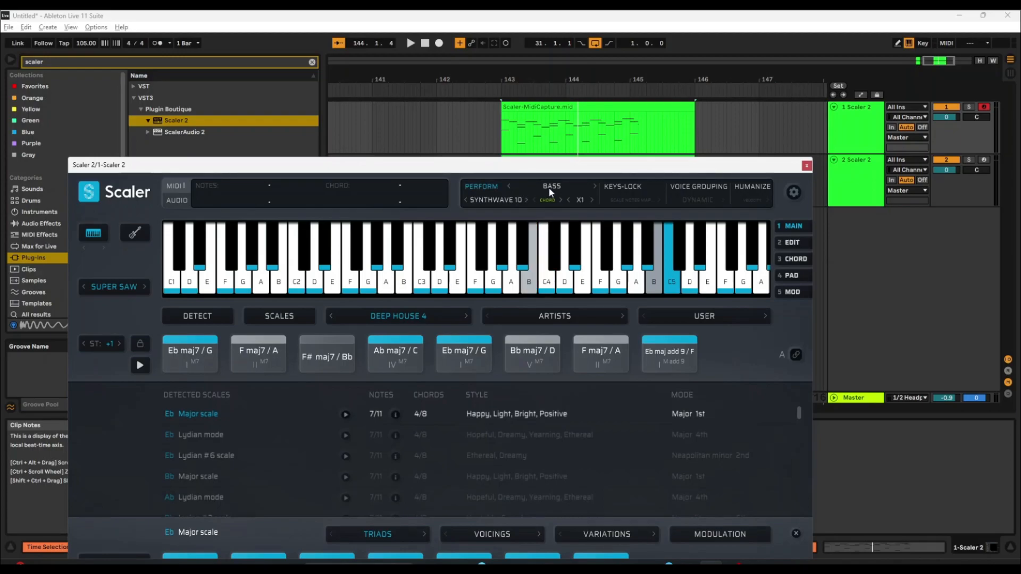
Turn off Scaler's Perform mode and change the instrument sound to Distance.
left_click(524, 185)
left_click(494, 185)
left_click(493, 185)
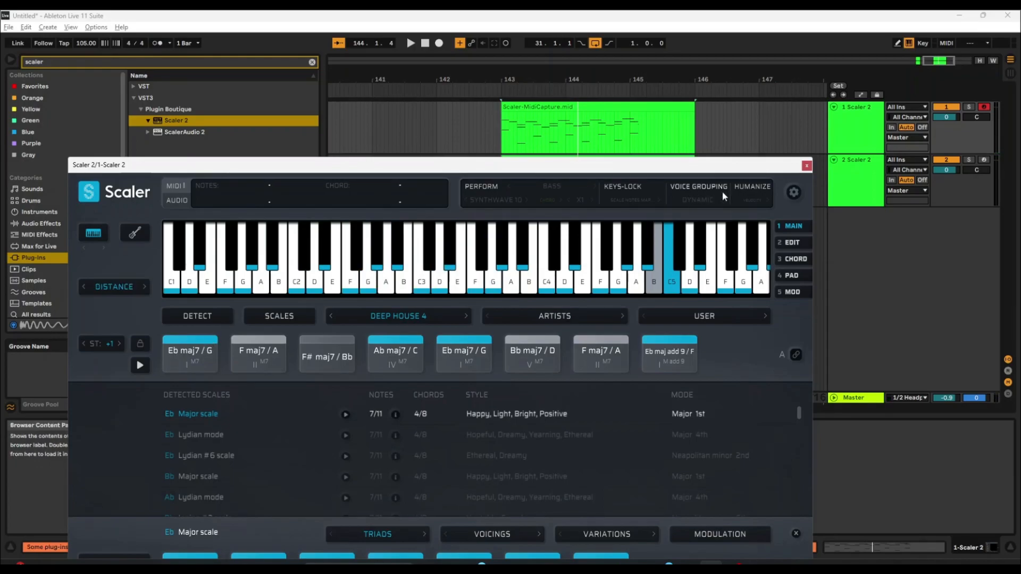
Enable Voice Grouping with Open Voicing and audition the Eb maj7/G and F maj7/A chords.
left_click(713, 191)
left_click(706, 201)
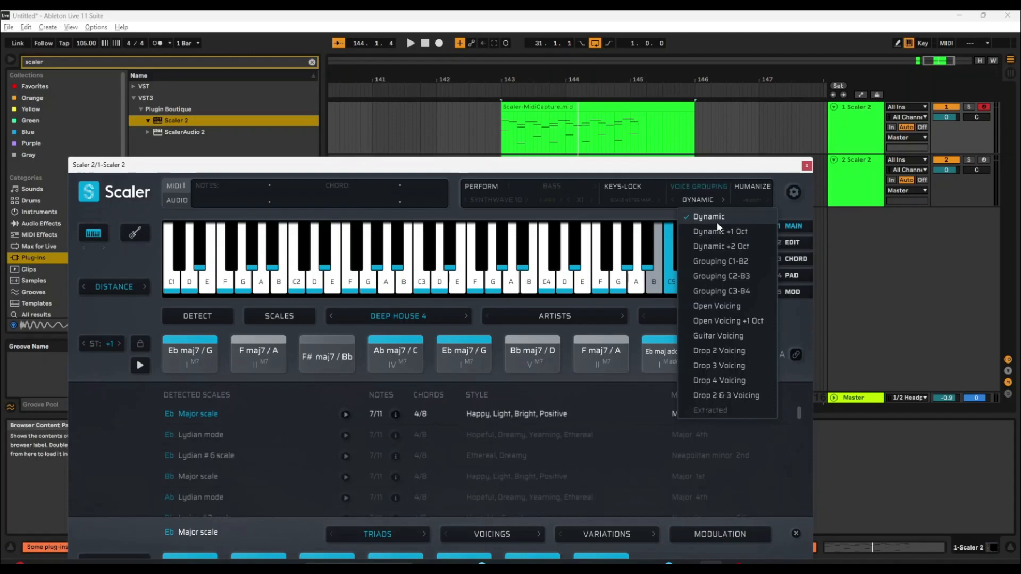
left_click(715, 307)
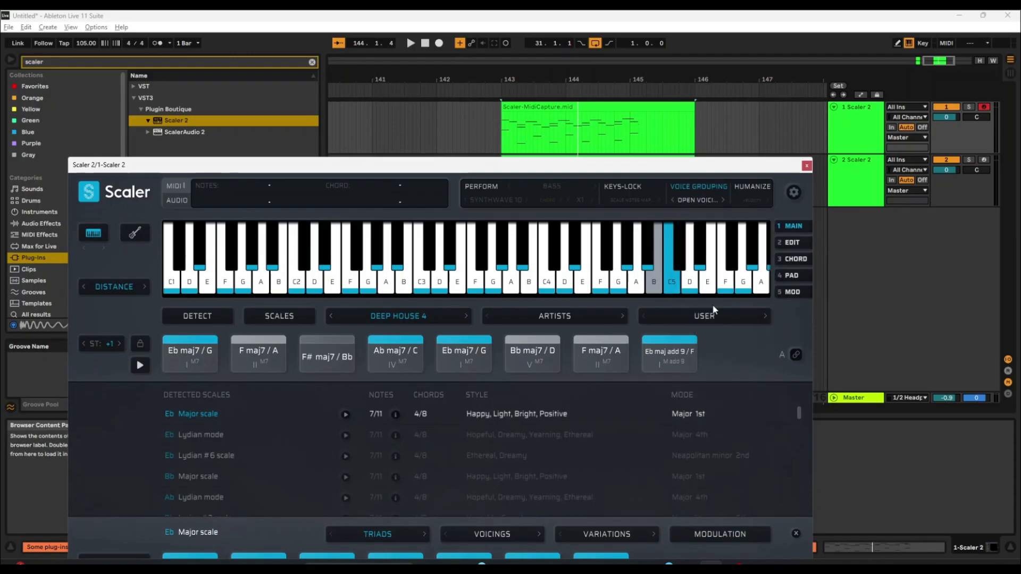
left_click(191, 351)
left_click(269, 358)
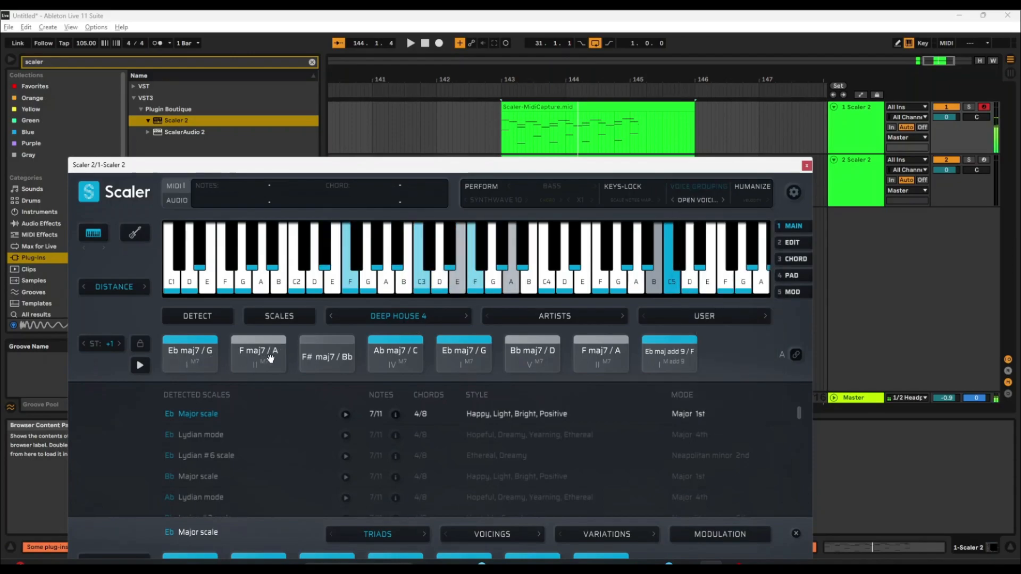
Switch the voice grouping to Open Voicing +1 Oct and audition the first three chords.
left_click(719, 200)
left_click(259, 351)
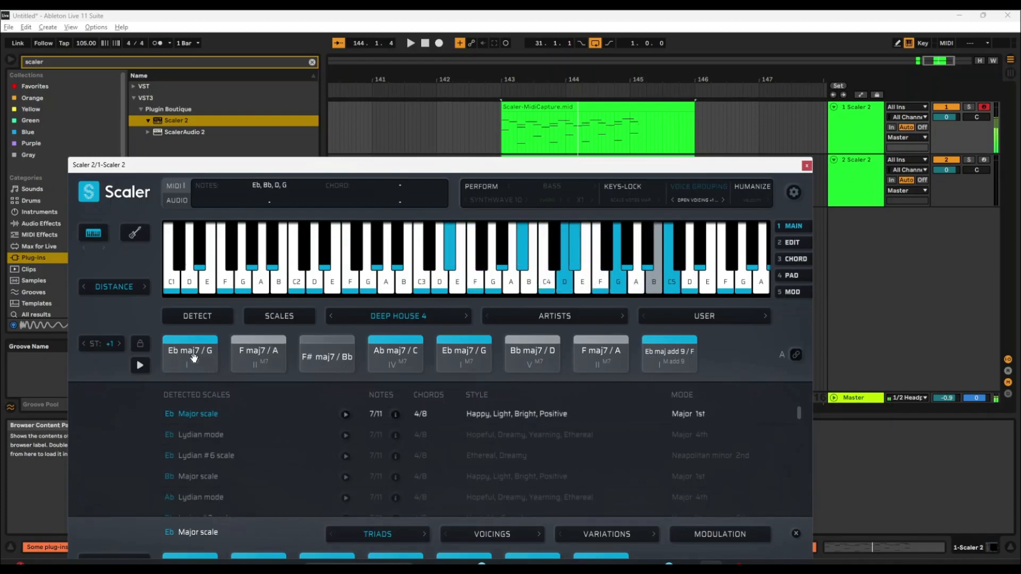
left_click(324, 359)
Set the voice grouping to Drop 4 Voicing and audition the first three chords.
left_click(697, 200)
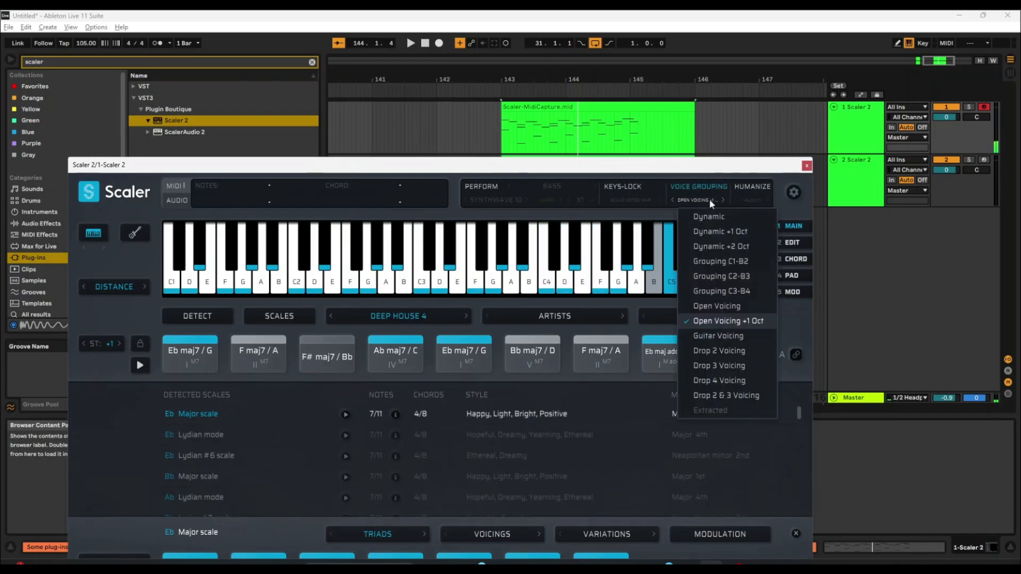
left_click(707, 381)
left_click(203, 343)
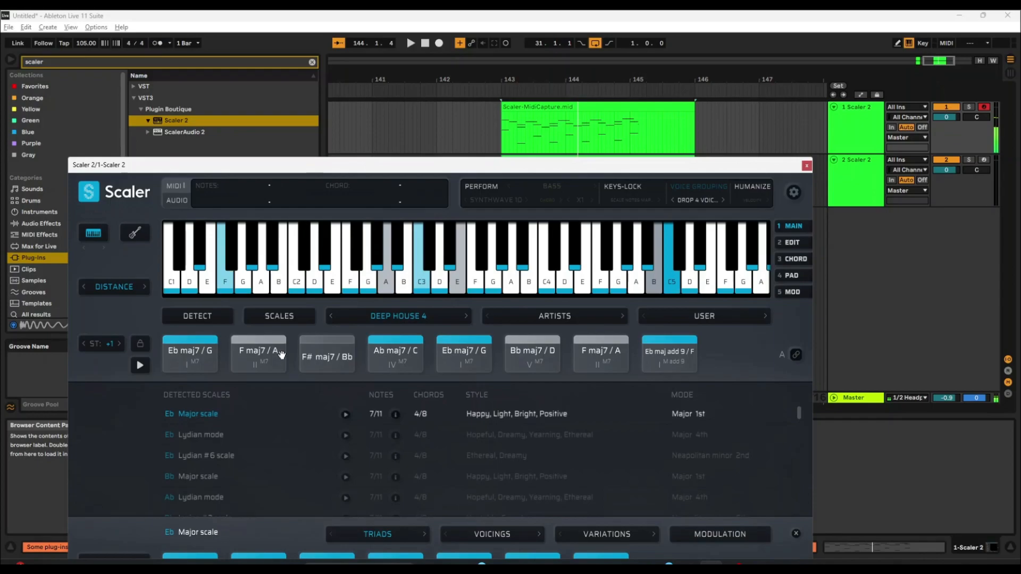
left_click(327, 359)
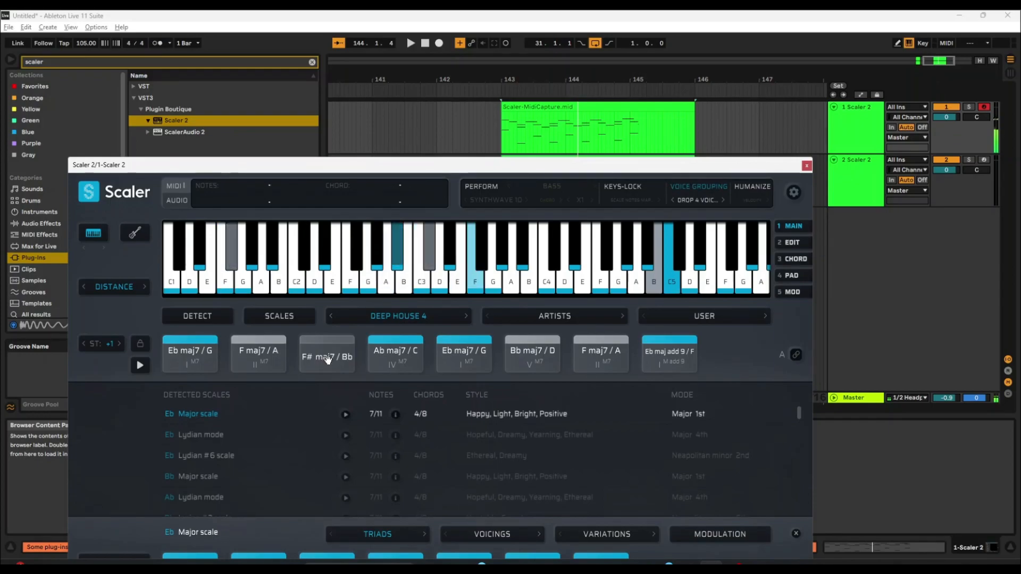
Bind chord row A to MIDI, enable Humanize with Velocity, and audition the first four chords.
left_click(796, 354)
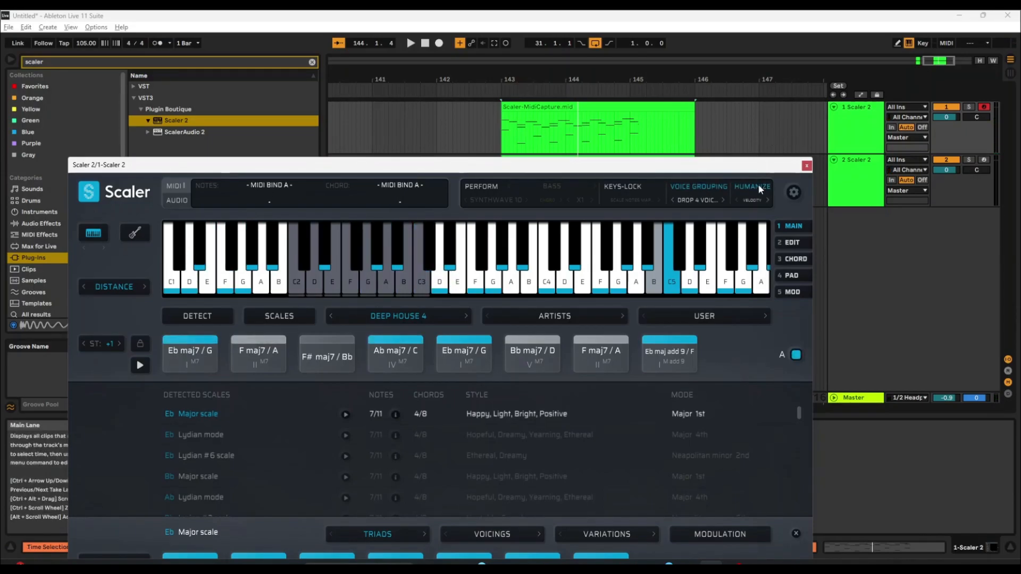
left_click(751, 200)
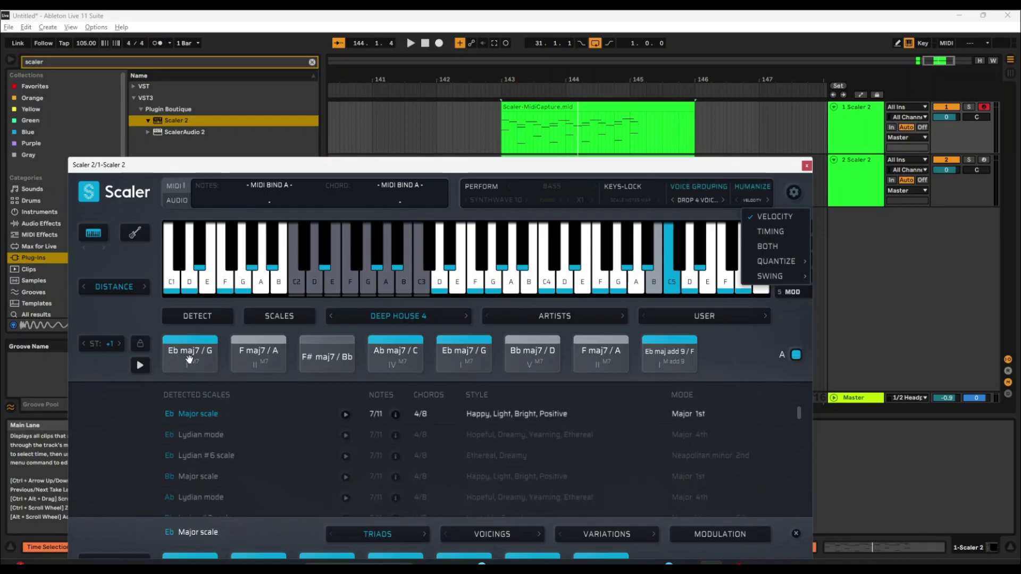
left_click(212, 352)
left_click(257, 353)
left_click(331, 352)
left_click(392, 351)
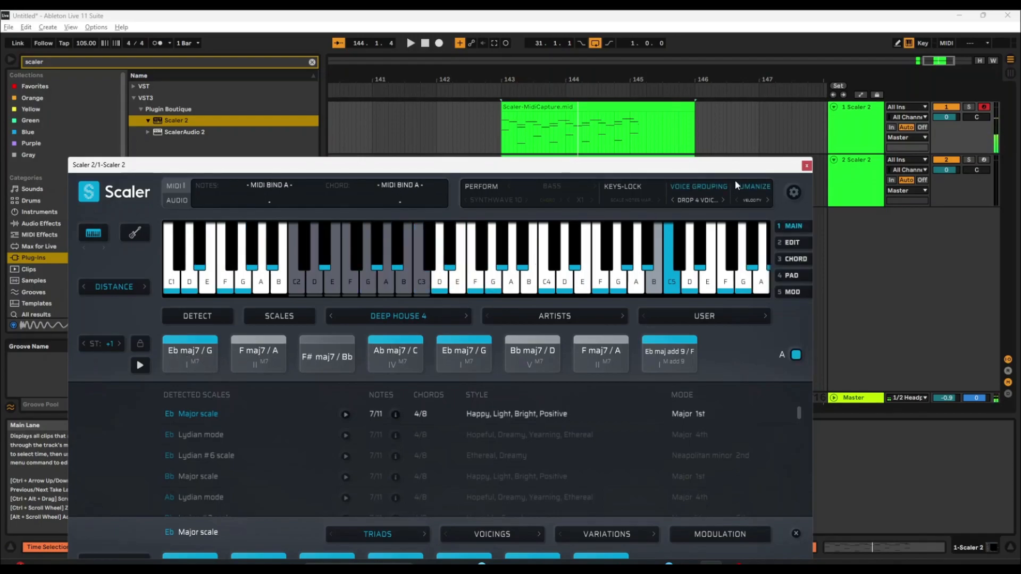
Change Humanize to Timing and audition the chords from F maj7/A to Ab maj7/C.
left_click(754, 200)
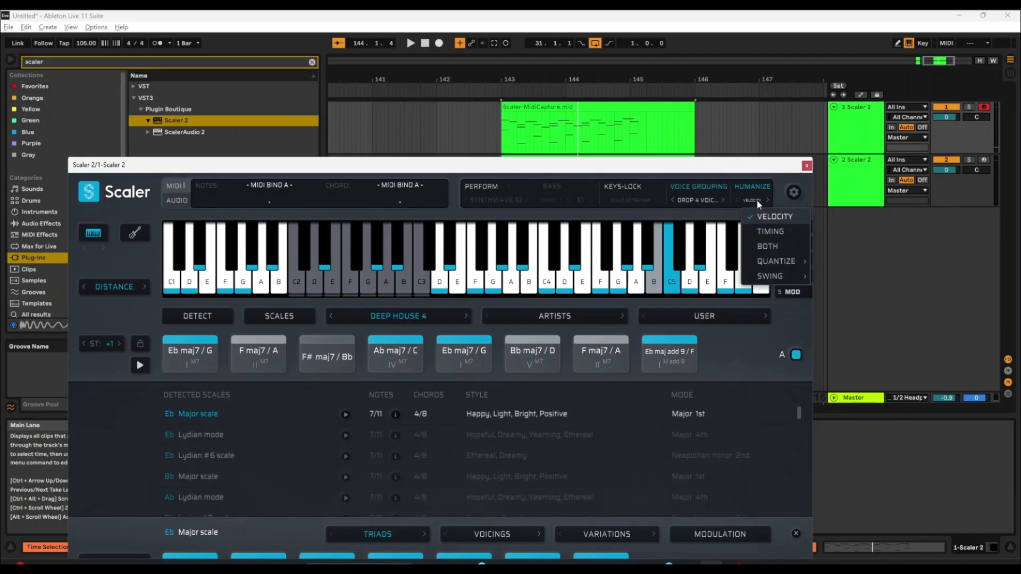
left_click(766, 231)
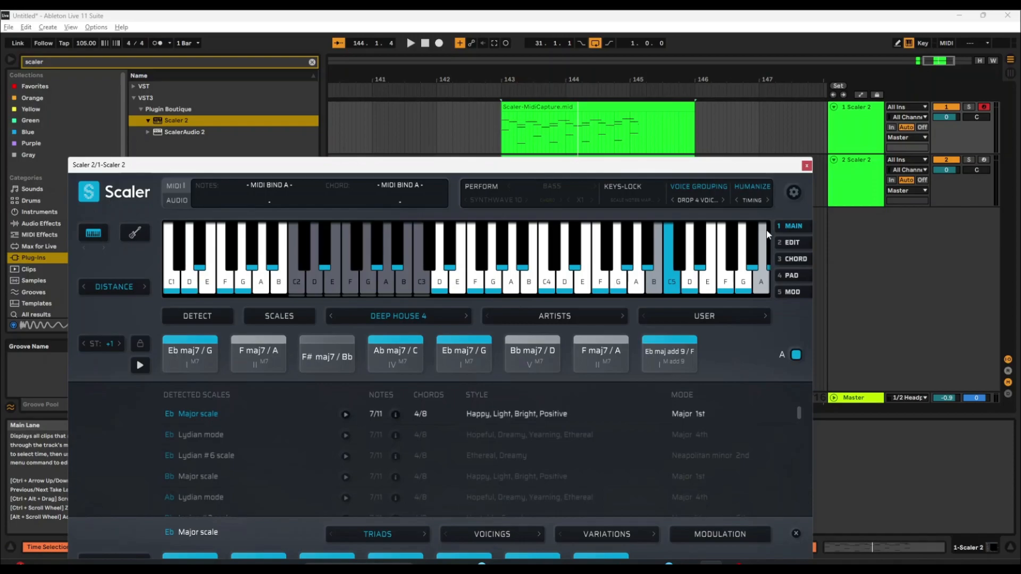
left_click(258, 358)
left_click(335, 361)
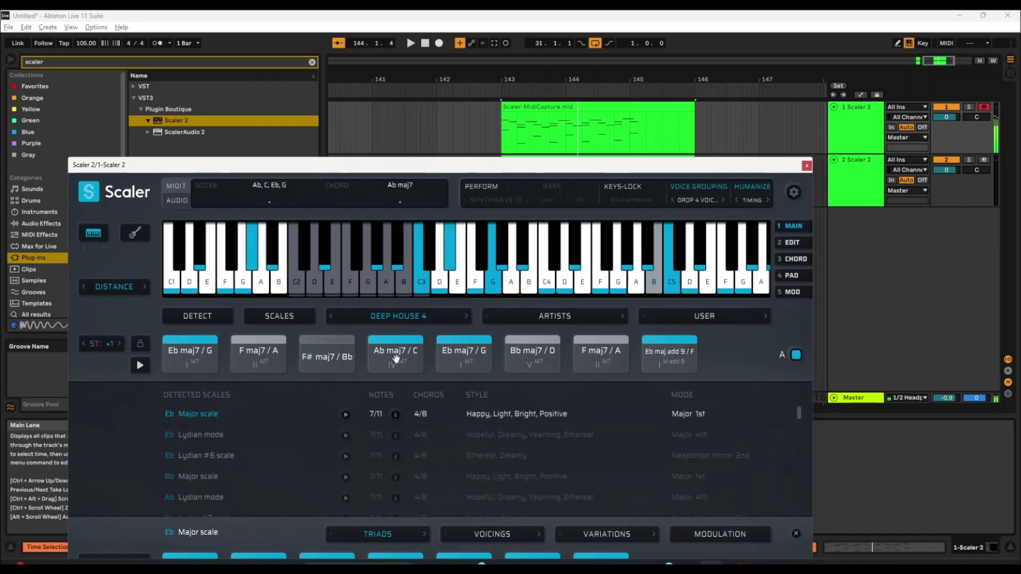
Set Humanize to Both, review its Quantize and Swing options, and unbind chord row A from MIDI.
left_click(752, 200)
left_click(767, 246)
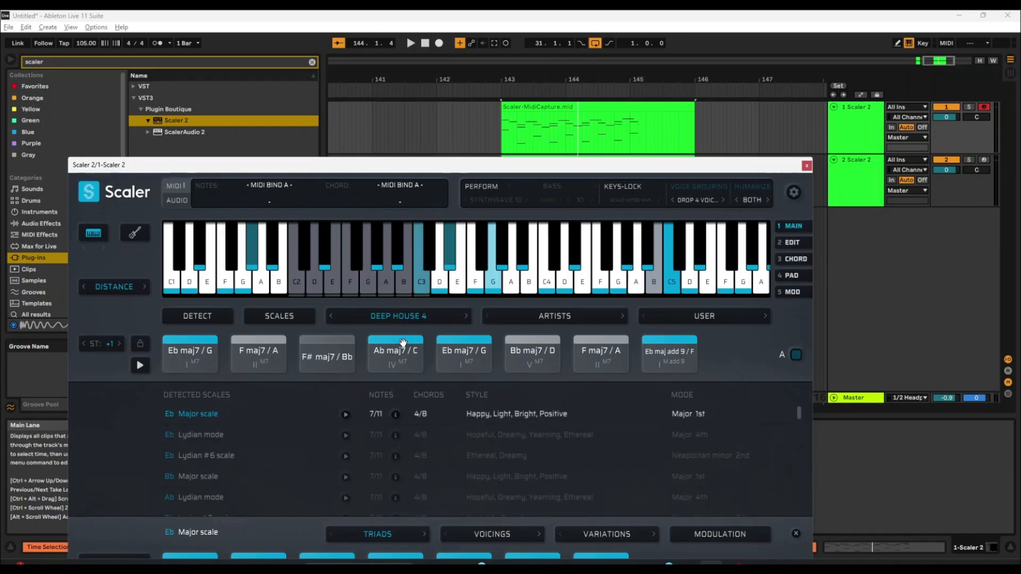
left_click(750, 201)
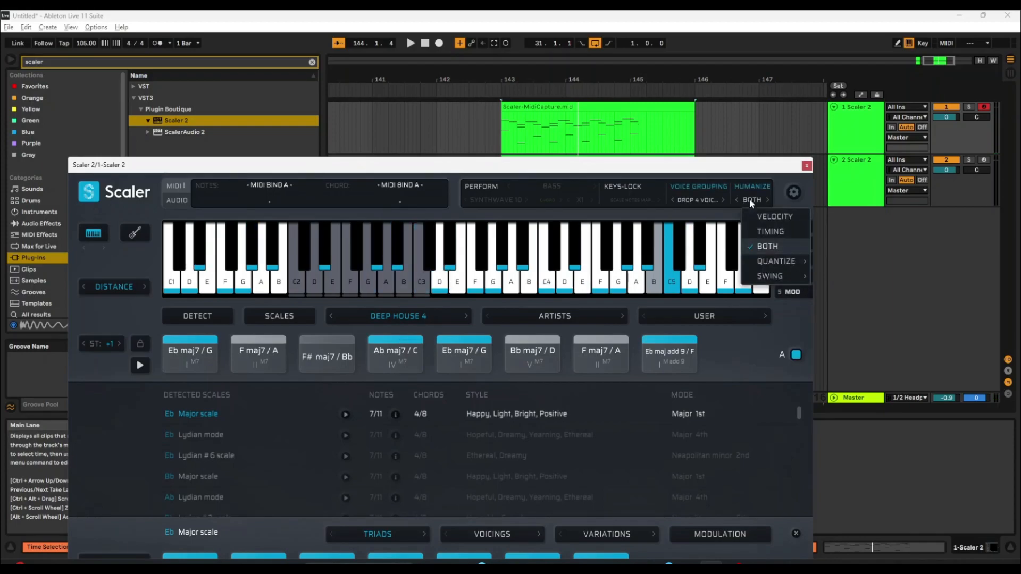
mouse_move(776, 261)
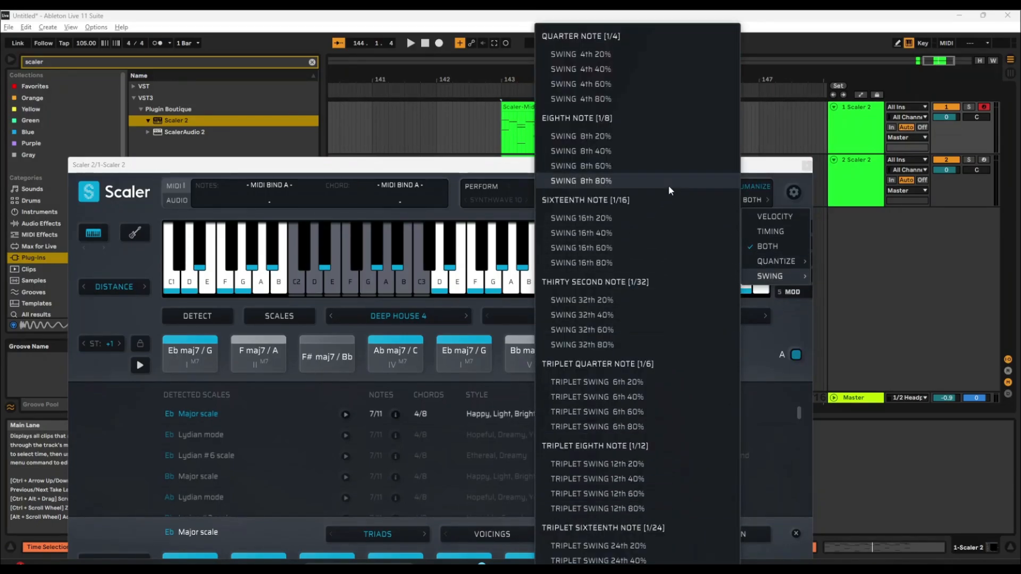
left_click(764, 163)
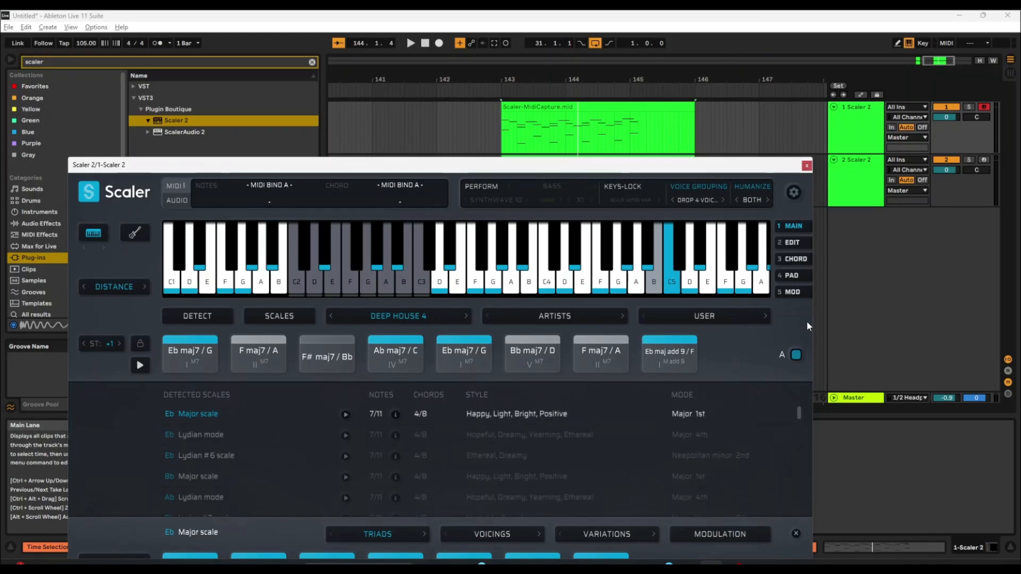
left_click(796, 355)
Place the F maj7/A chord on the second Scaler 2 track as a MIDI clip and open the clip's notes.
left_click_drag(663, 169, 732, 28)
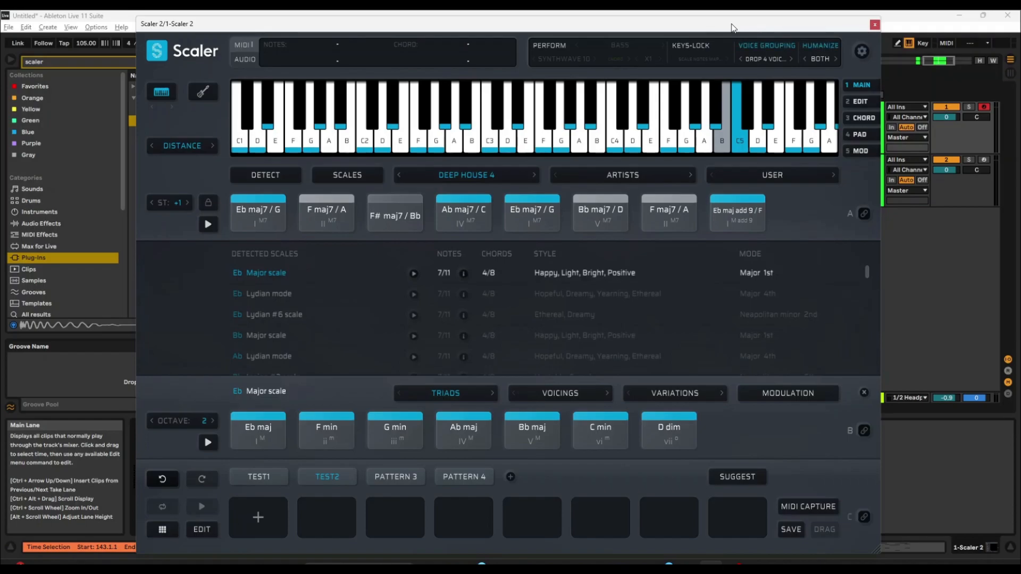
left_click_drag(715, 27, 506, 40)
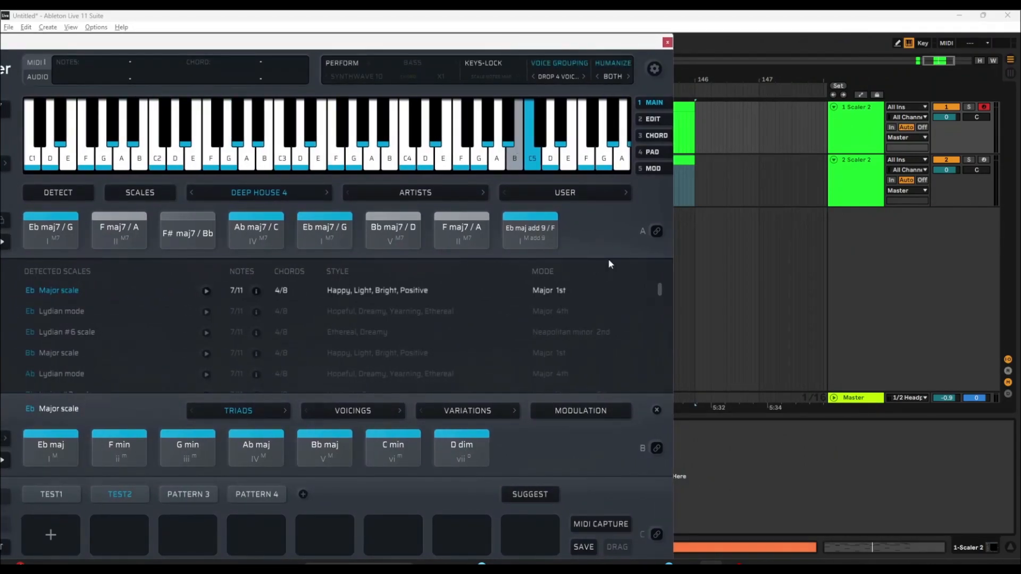
left_click_drag(461, 229, 744, 180)
double_click(747, 160)
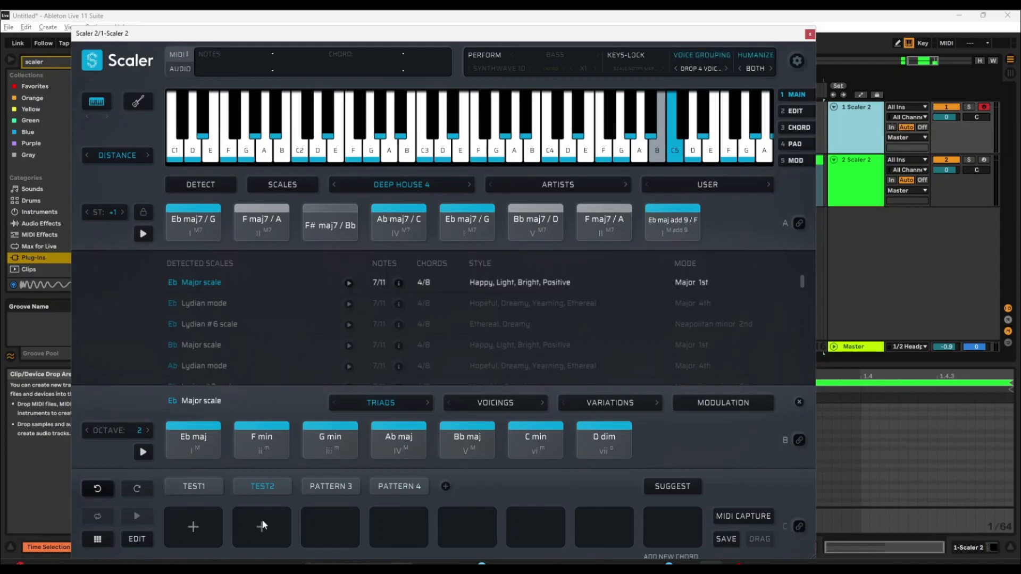
Look at the pattern editing page and its Playback Performances section, and return to the main page.
left_click(137, 539)
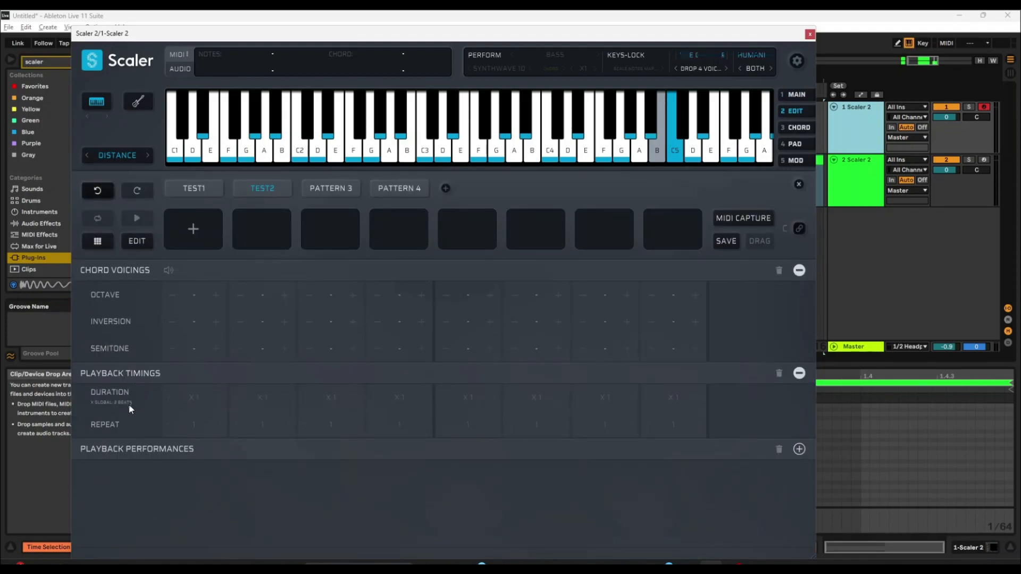
left_click(125, 451)
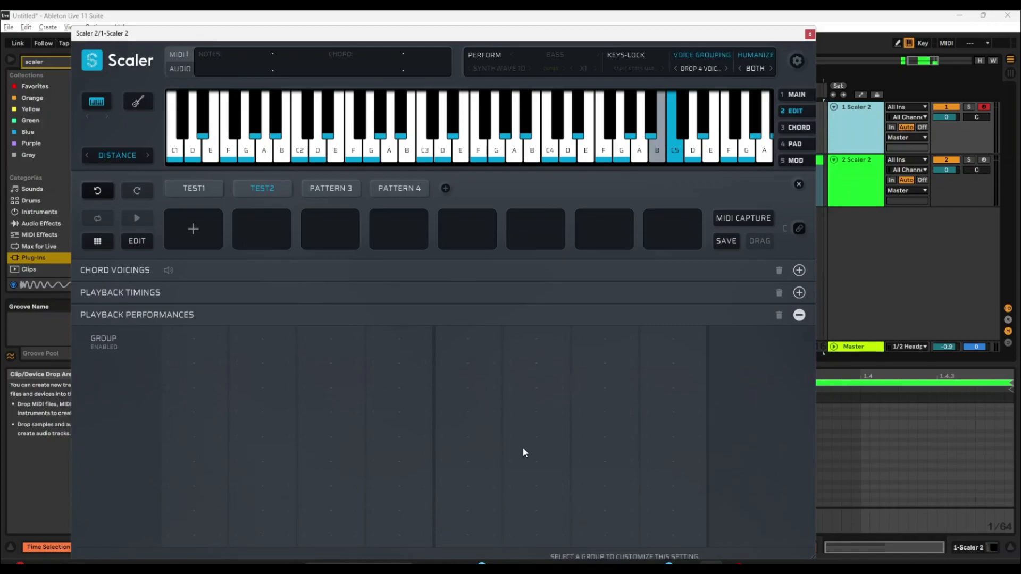
left_click(796, 94)
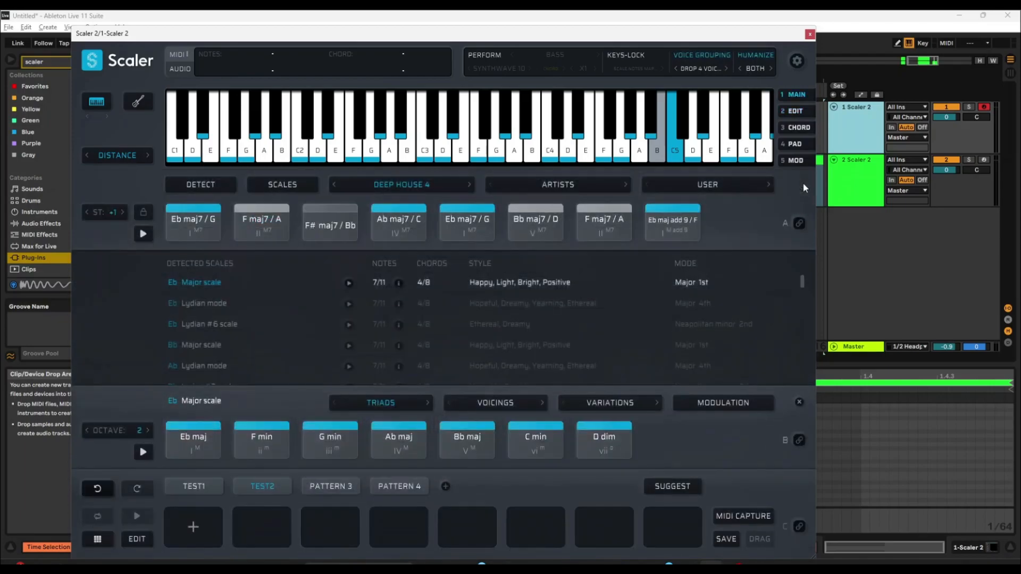